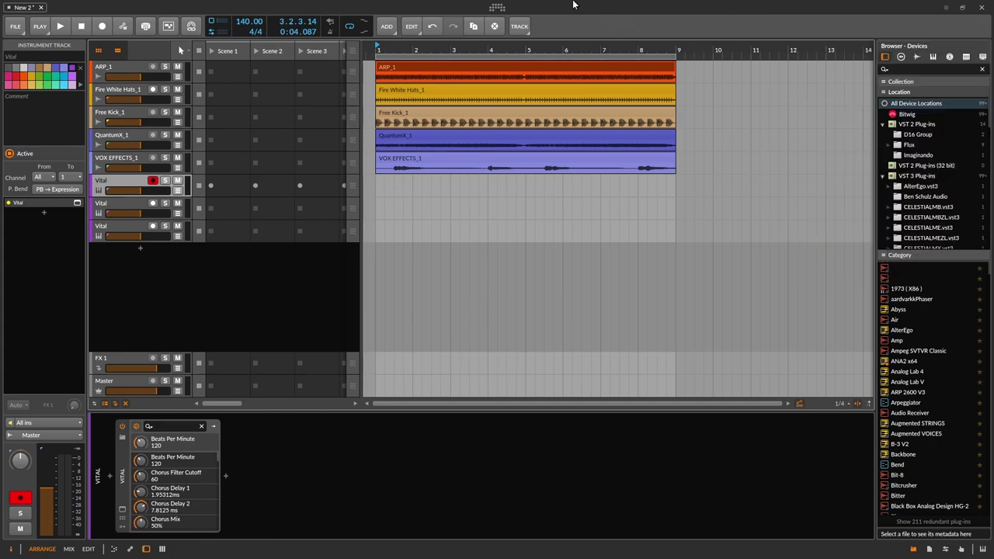
Step: Play the arrangement from bar 1 through its eight-bar loop and stop playback
{"action": "key", "text": "space"}
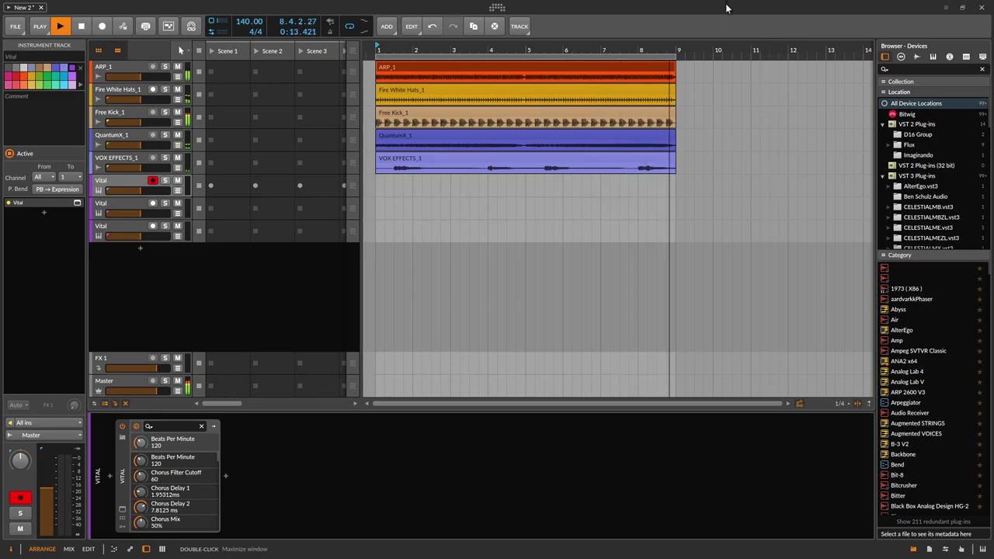
{"action": "key", "text": "space"}
{"action": "left_click", "coordinate": [477, 260]}
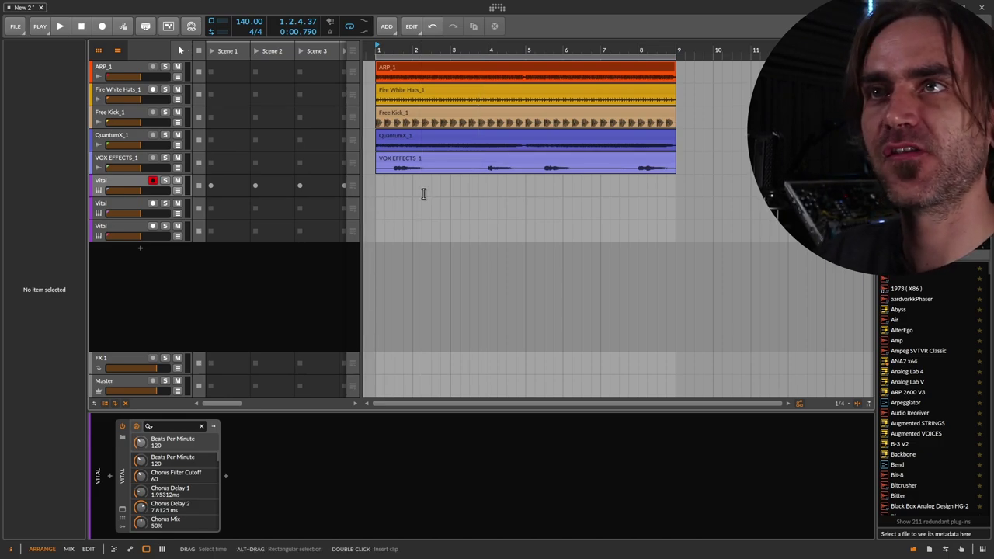
Step: Increase the height of the ARP_1 track so its waveform can be inspected in the arranger
{"action": "left_click_drag", "start_coordinate": [146, 83], "coordinate": [140, 93]}
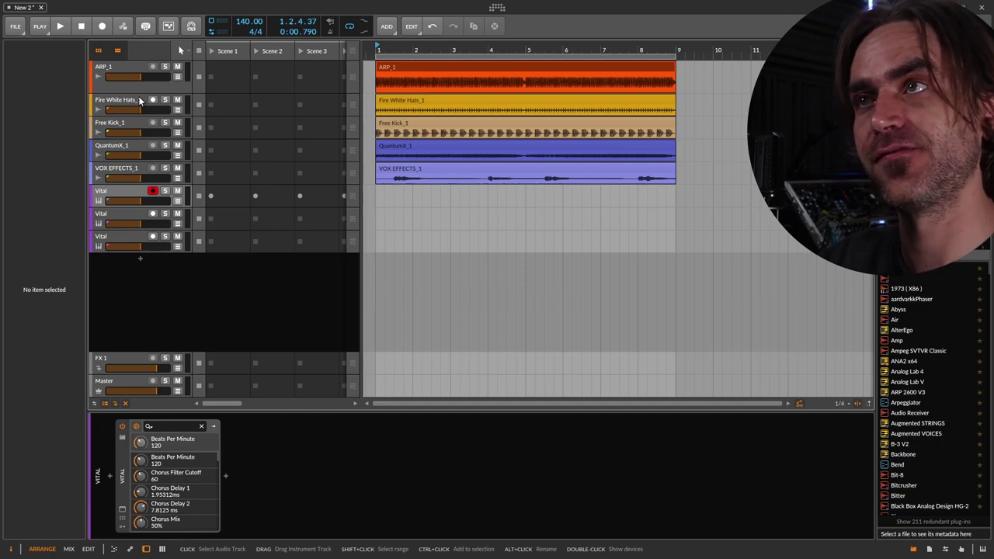
{"action": "scroll", "coordinate": [432, 164], "scroll_direction": "up", "scroll_amount": 3}
{"action": "scroll", "coordinate": [481, 233], "scroll_direction": "down", "scroll_amount": 2}
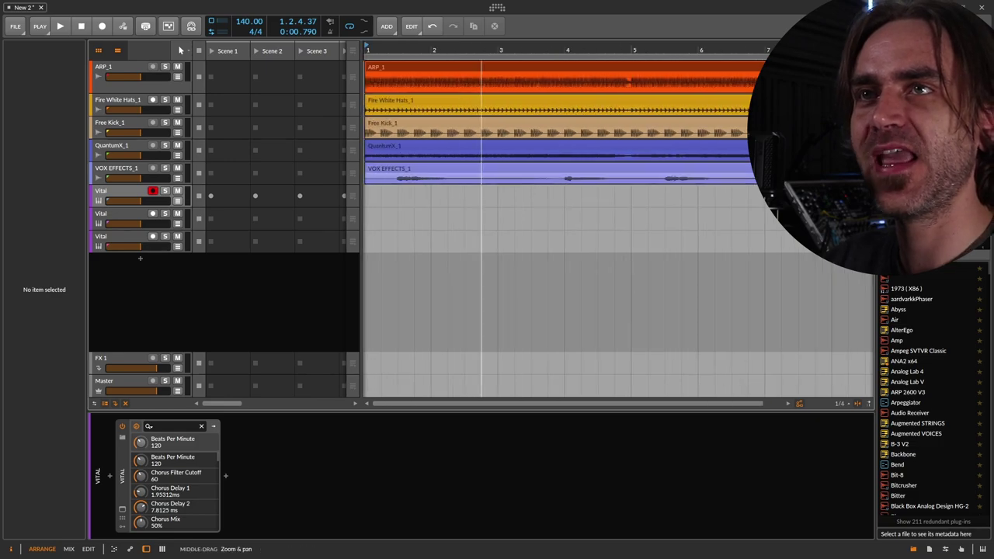
{"action": "scroll", "coordinate": [556, 176], "scroll_direction": "down", "scroll_amount": 3}
{"action": "scroll", "coordinate": [556, 176], "scroll_direction": "up", "scroll_amount": 5}
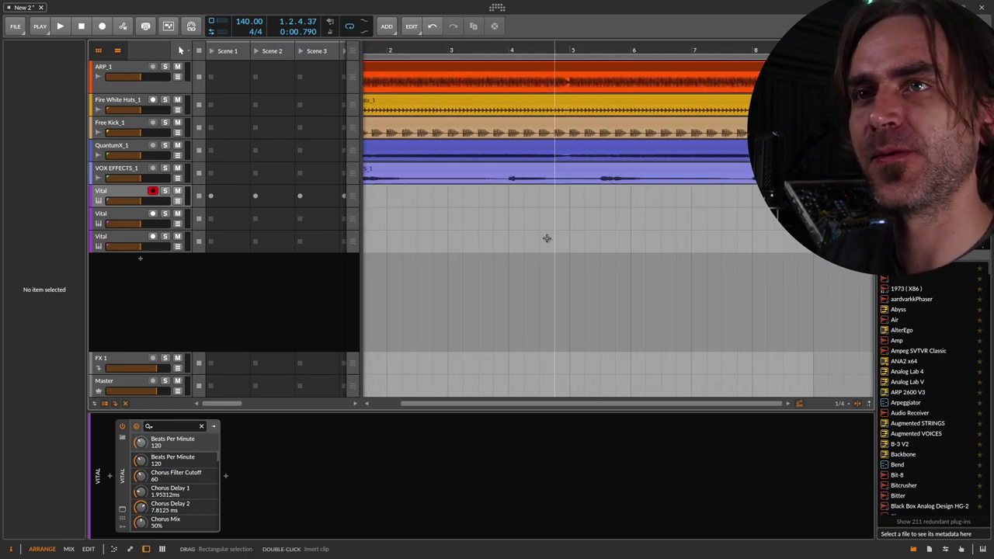
{"action": "scroll", "coordinate": [606, 238], "scroll_direction": "left", "scroll_amount": 2}
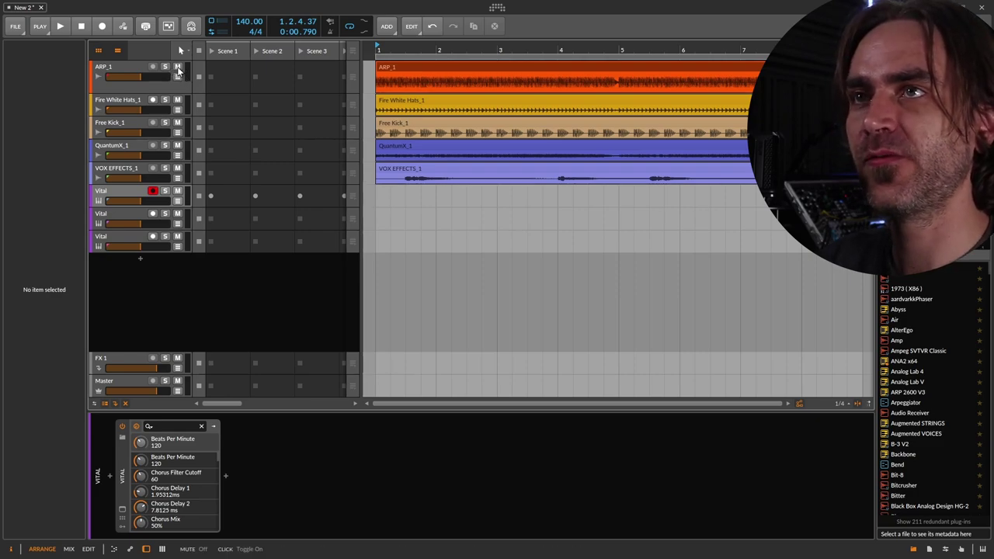
Step: Make the Free Kick_1 track much taller and examine the individual kick waveforms at its start
{"action": "left_click_drag", "start_coordinate": [140, 138], "coordinate": [139, 189]}
{"action": "scroll", "coordinate": [531, 136], "scroll_direction": "up", "scroll_amount": 3}
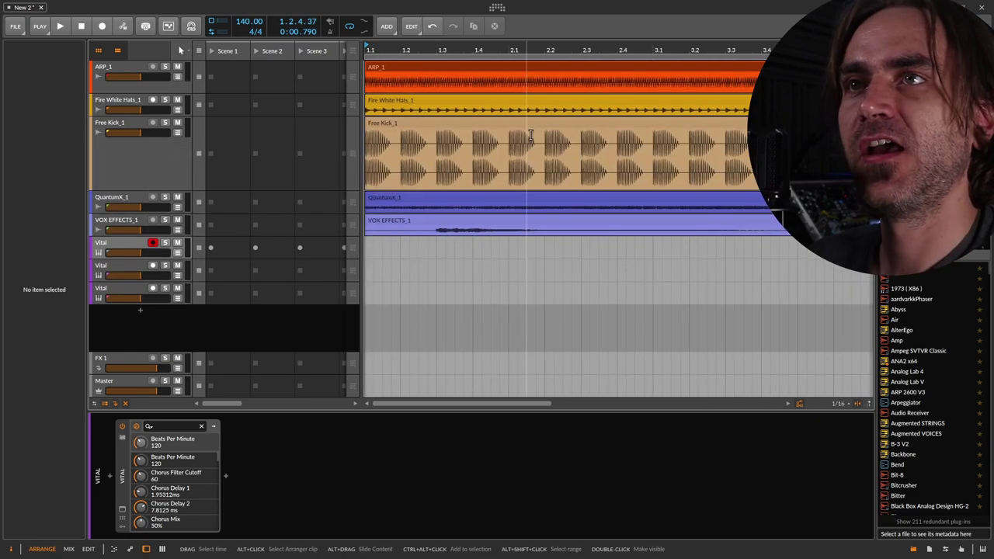
{"action": "scroll", "coordinate": [425, 159], "scroll_direction": "up", "scroll_amount": 3}
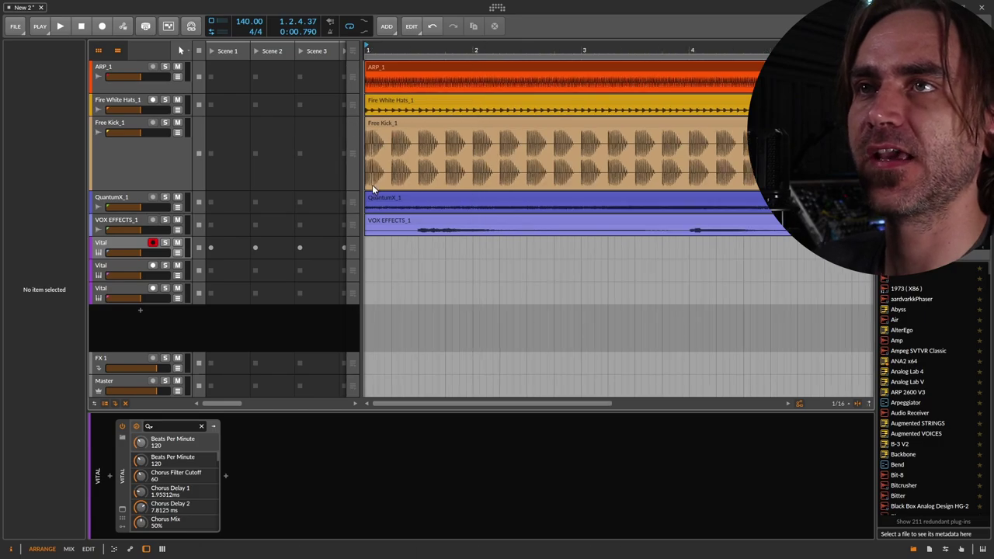
{"action": "scroll", "coordinate": [524, 160], "scroll_direction": "up", "scroll_amount": 4}
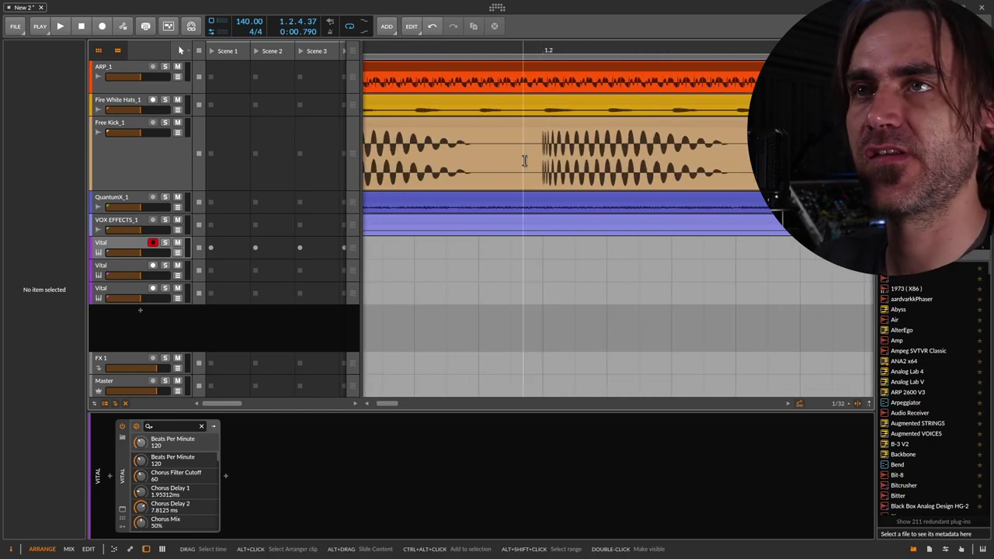
{"action": "scroll", "coordinate": [524, 161], "scroll_direction": "down", "scroll_amount": 3}
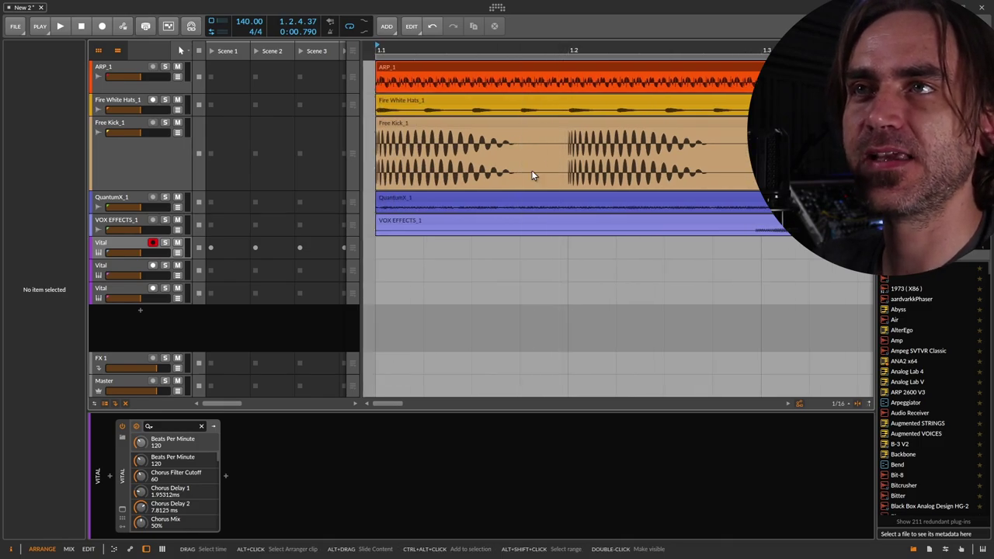
{"action": "scroll", "coordinate": [532, 175], "scroll_direction": "up", "scroll_amount": 2}
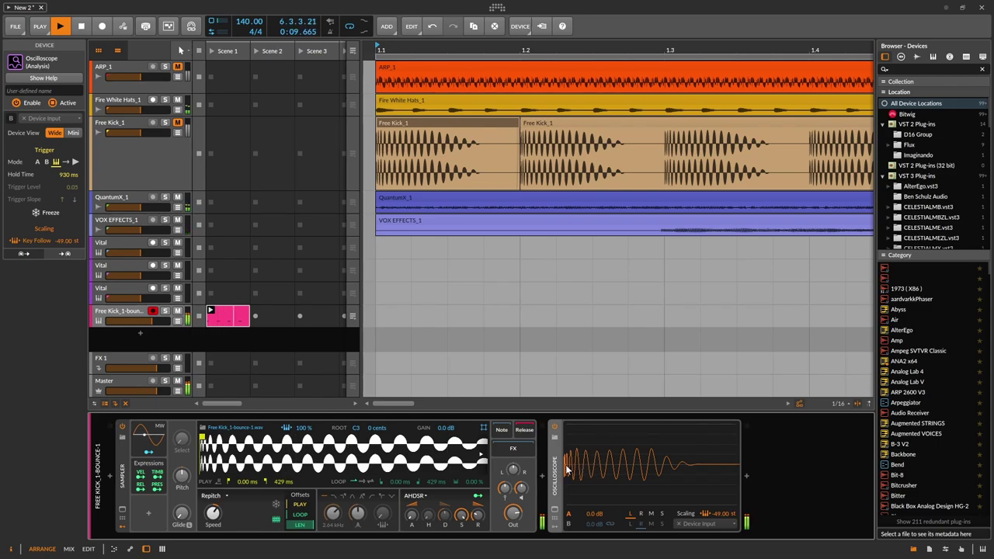
Step: Add a 4-Stage modulator to the Sampler on the bounced kick track
{"action": "left_click", "coordinate": [555, 509]}
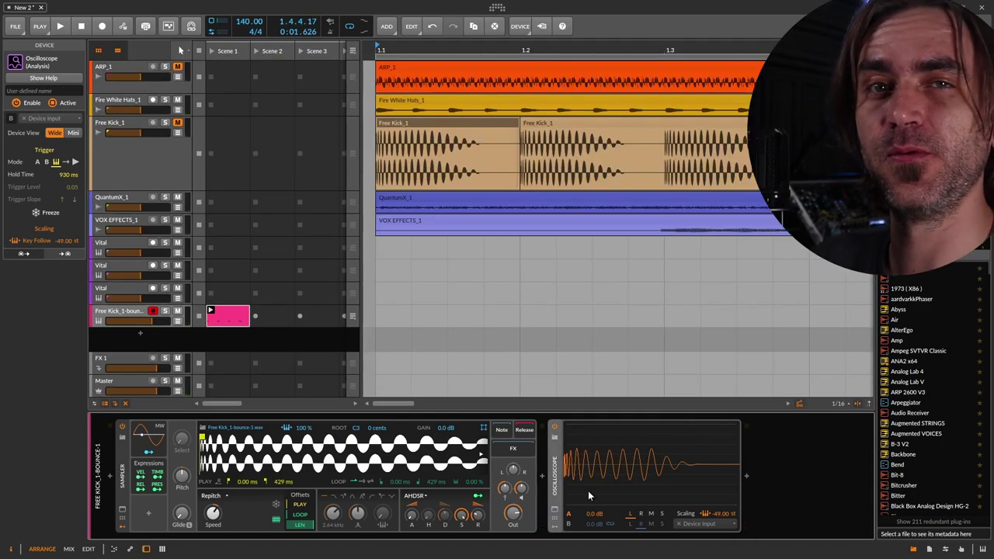
{"action": "left_click", "coordinate": [150, 522]}
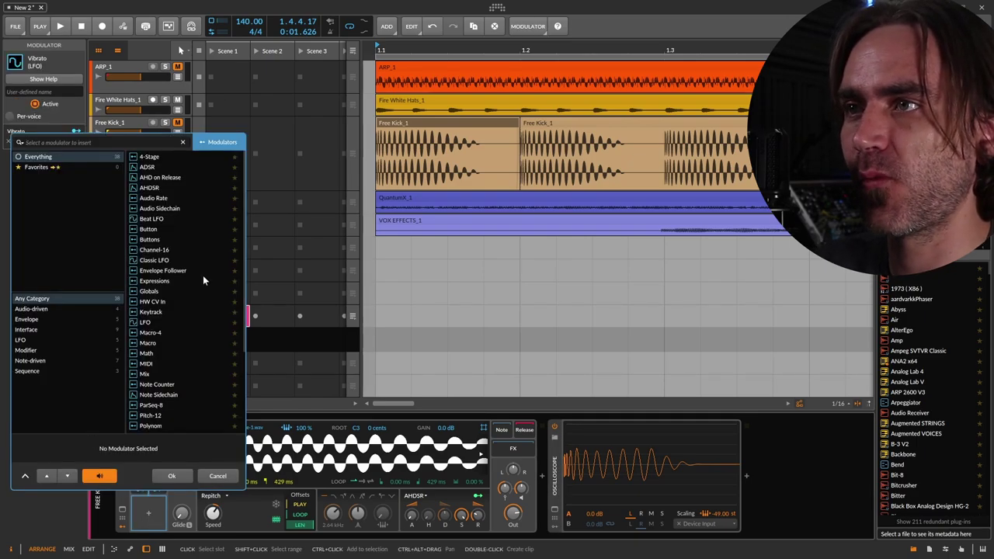
{"action": "left_click", "coordinate": [160, 158]}
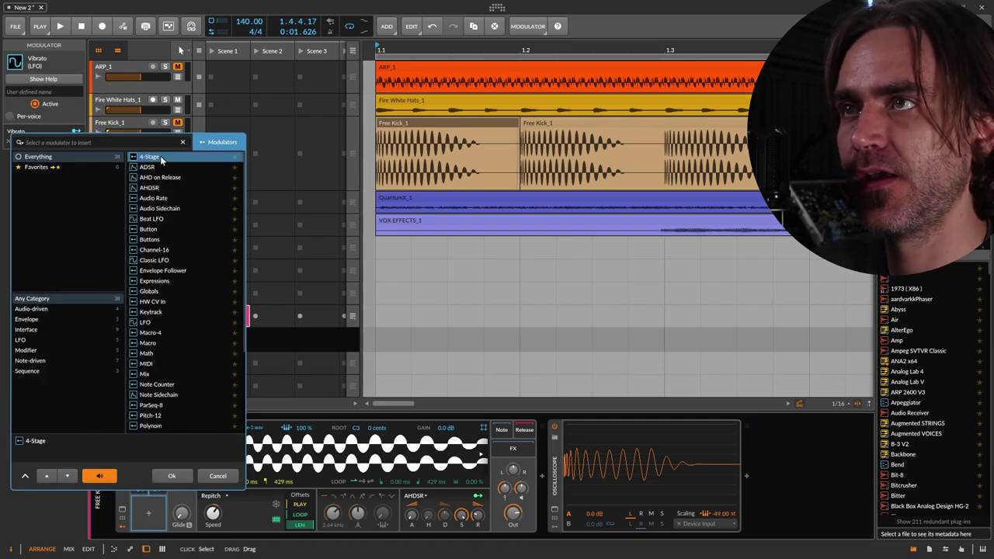
{"action": "left_click", "coordinate": [174, 476]}
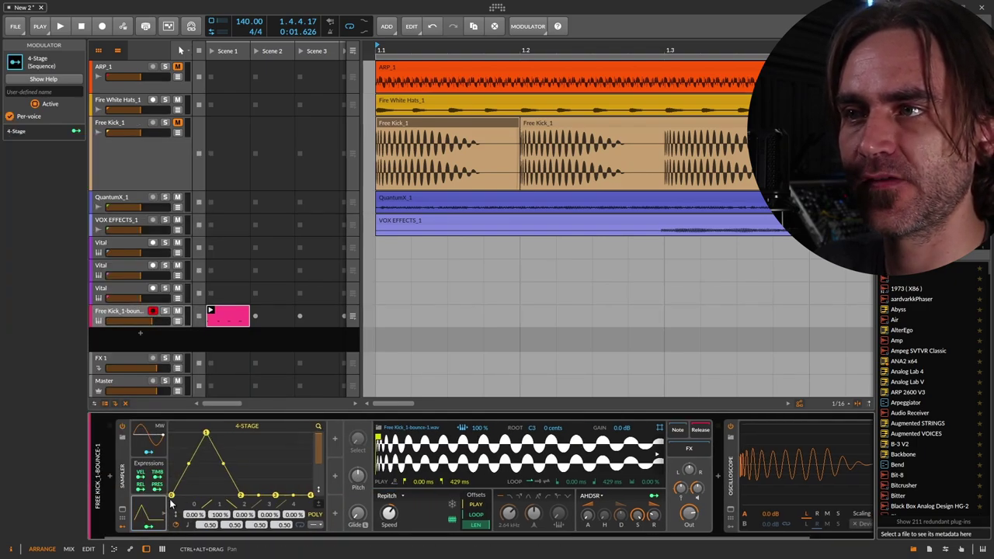
Step: Shape the 4-Stage envelope to start at 100 %, dip to about 44 % at time 0.21 and rise to about 74 %
{"action": "left_click", "coordinate": [169, 425]}
{"action": "left_click_drag", "start_coordinate": [205, 432], "coordinate": [185, 466]}
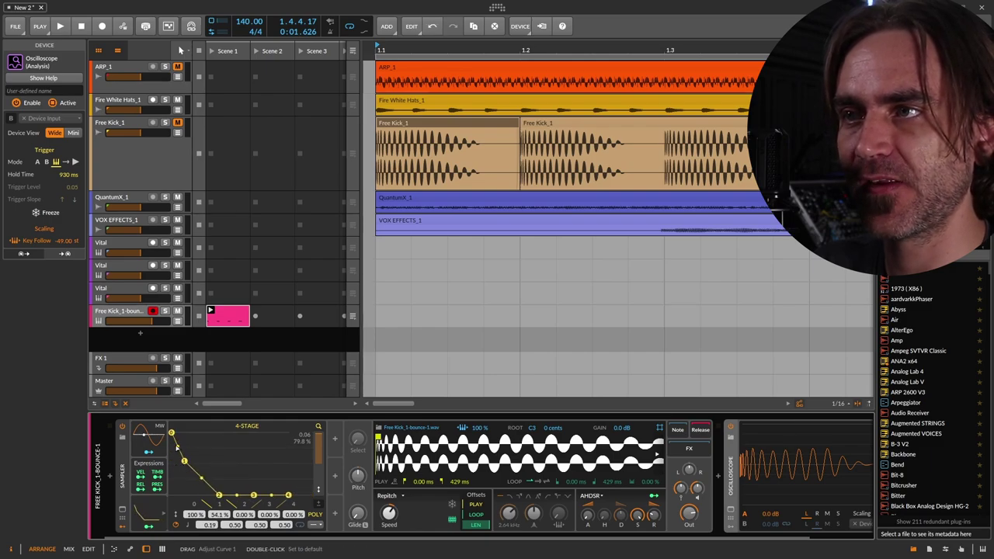
{"action": "left_click", "coordinate": [178, 465]}
{"action": "left_click", "coordinate": [178, 464]}
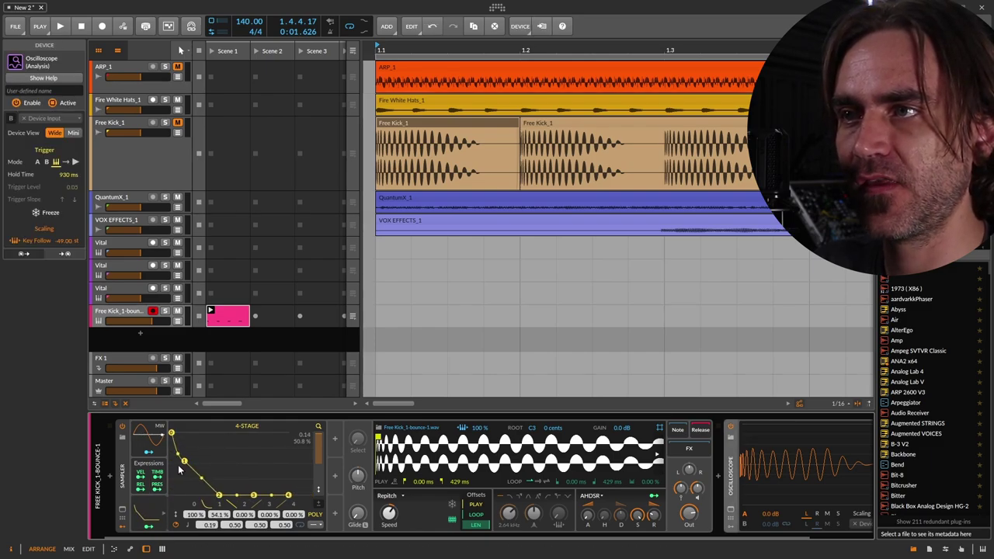
{"action": "left_click", "coordinate": [219, 469]}
{"action": "left_click_drag", "start_coordinate": [219, 497], "coordinate": [216, 450]}
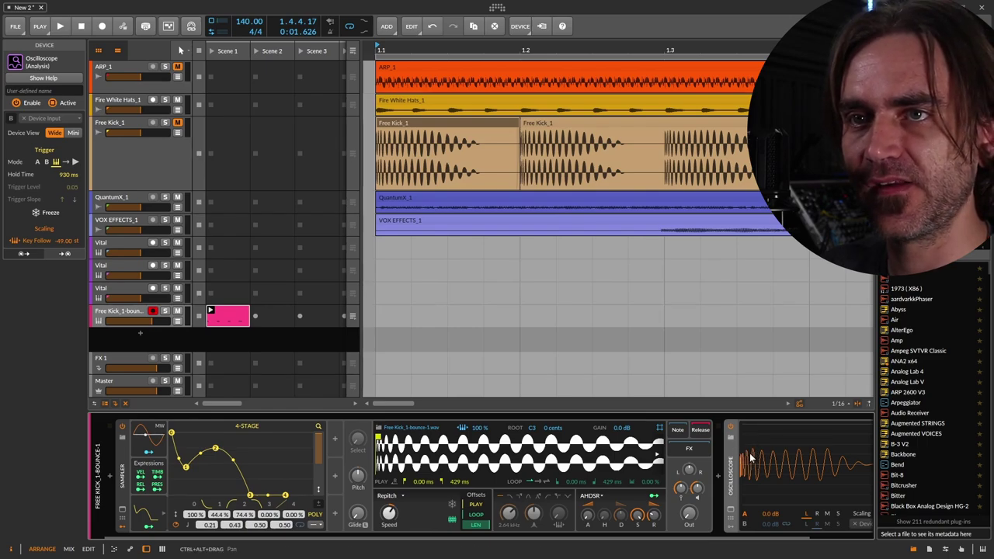
Step: Map the 4-Stage modulator to the Sampler's output level with an amount of 1.259 and play the kick
{"action": "left_click", "coordinate": [150, 526]}
{"action": "left_click_drag", "start_coordinate": [690, 517], "coordinate": [689, 500]}
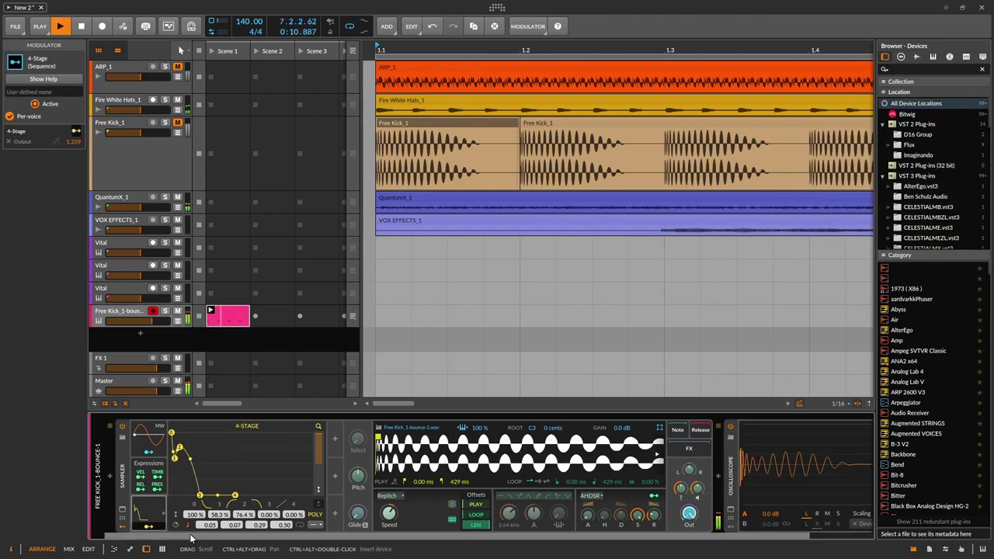
{"action": "left_click", "coordinate": [144, 531]}
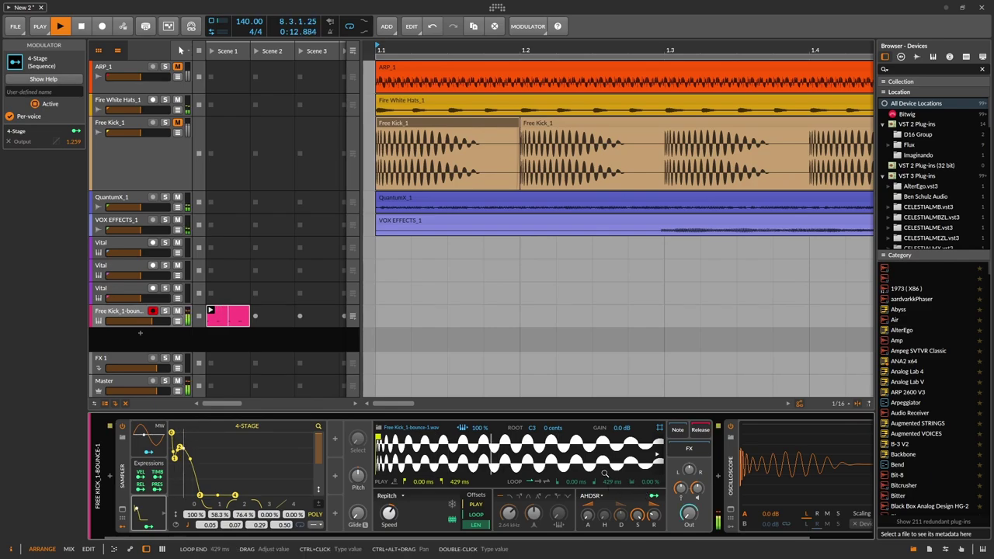
{"action": "mouse_move", "coordinate": [533, 428]}
{"action": "left_mouse_down"}
{"action": "mouse_move", "coordinate": [532, 412]}
{"action": "mouse_move", "coordinate": [533, 440]}
{"action": "left_mouse_up"}
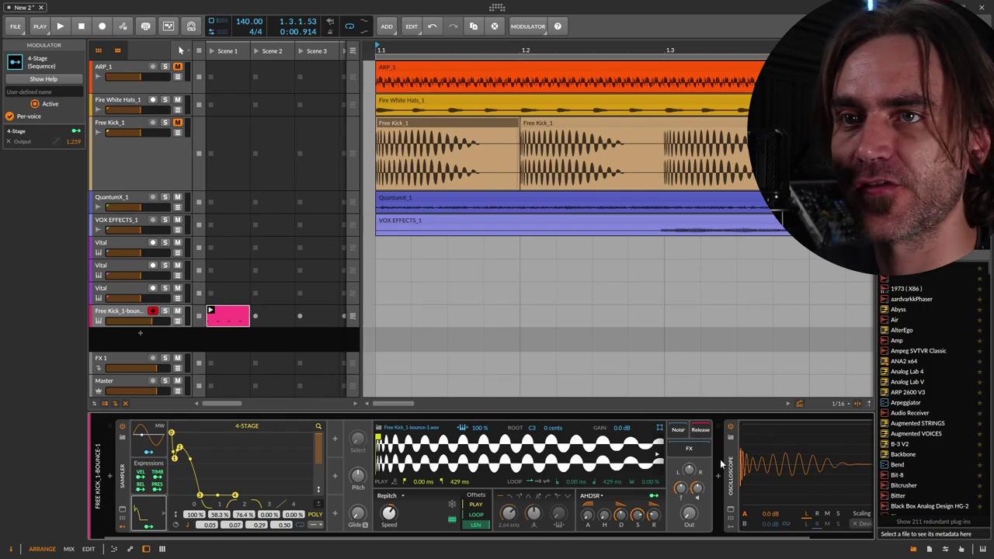
{"action": "key", "text": "space"}
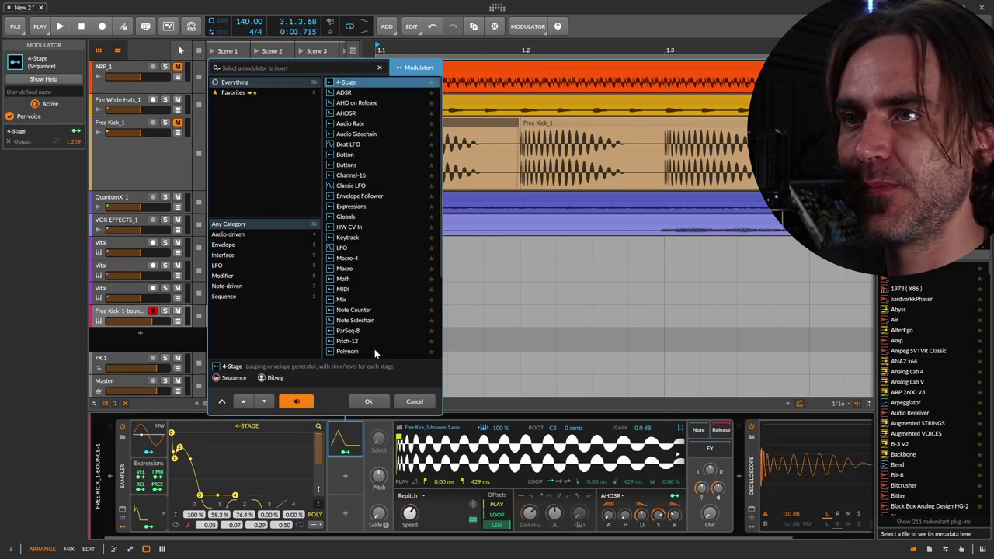
Step: Add a second 4-Stage modulator to the Sampler, shape it as a fast decay from 100 % to 0 %, and play it
{"action": "left_click", "coordinate": [361, 403]}
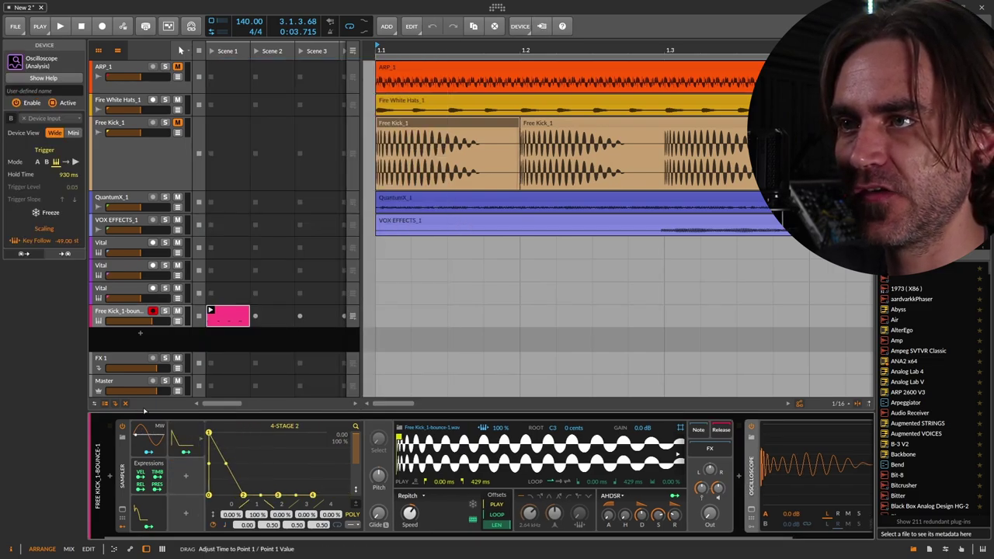
{"action": "left_click", "coordinate": [214, 439]}
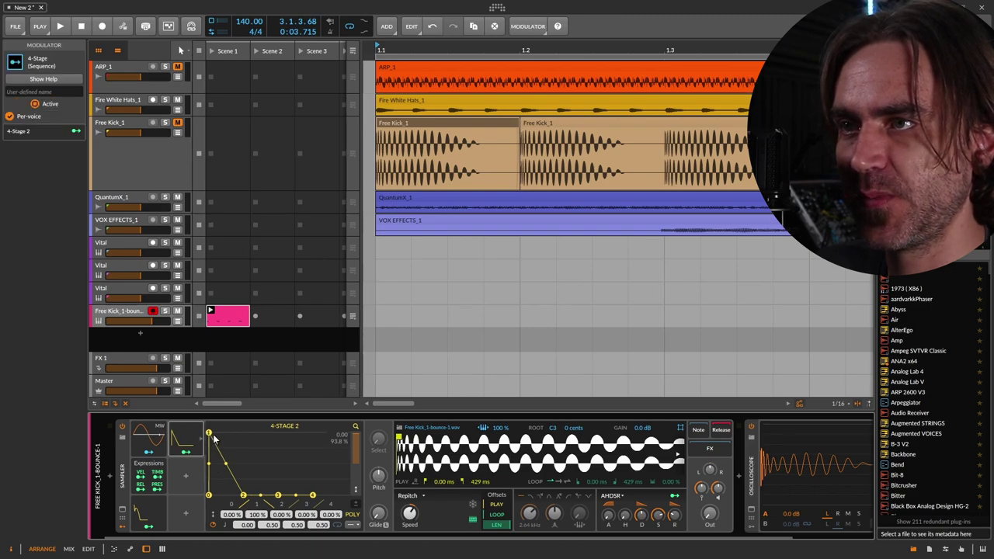
{"action": "mouse_move", "coordinate": [222, 504]}
{"action": "left_mouse_down"}
{"action": "mouse_move", "coordinate": [220, 477]}
{"action": "mouse_move", "coordinate": [210, 516]}
{"action": "mouse_move", "coordinate": [214, 498]}
{"action": "left_mouse_up"}
{"action": "left_click", "coordinate": [215, 504]}
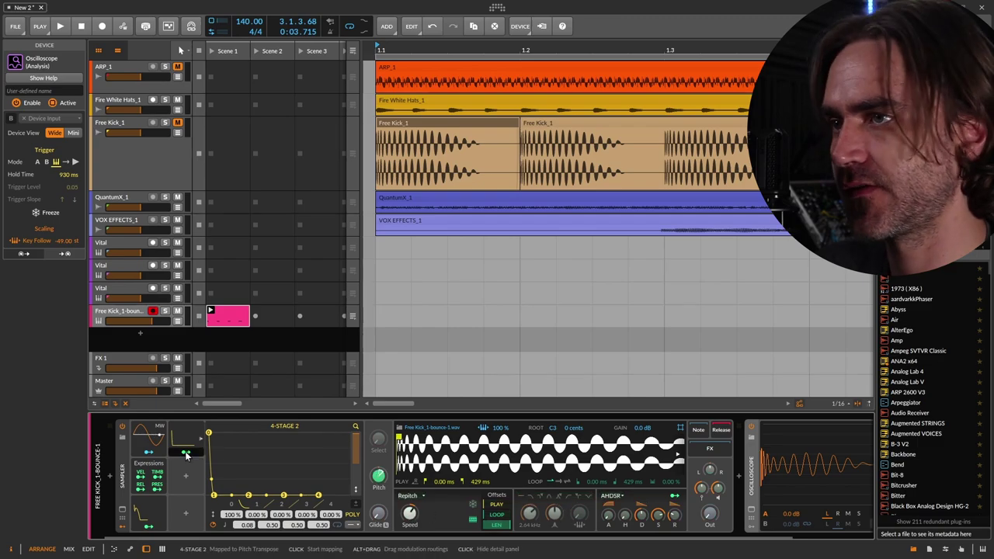
{"action": "key", "text": "space"}
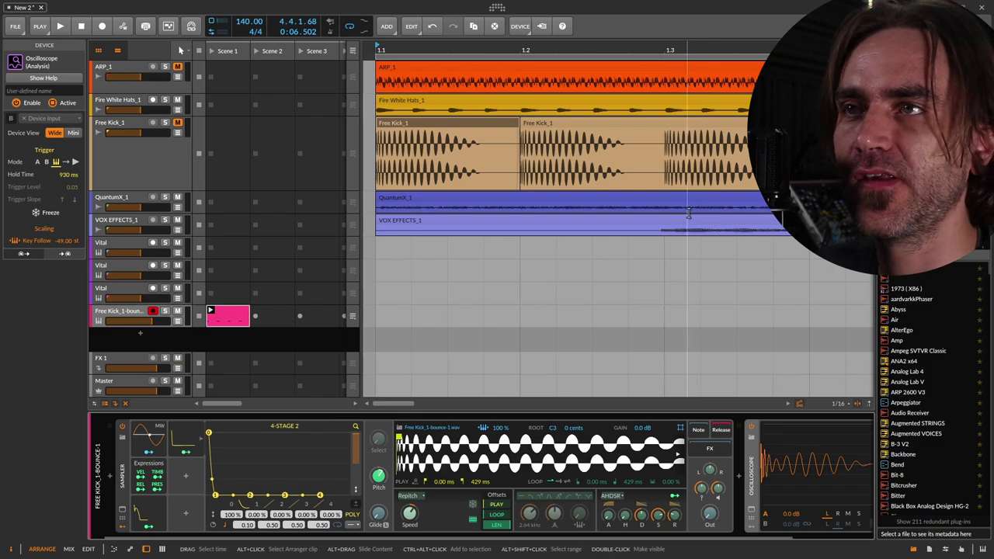
Step: Delete the bounced kick instrument track together with its Sampler
{"action": "scroll", "coordinate": [465, 297], "scroll_direction": "down", "scroll_amount": 3}
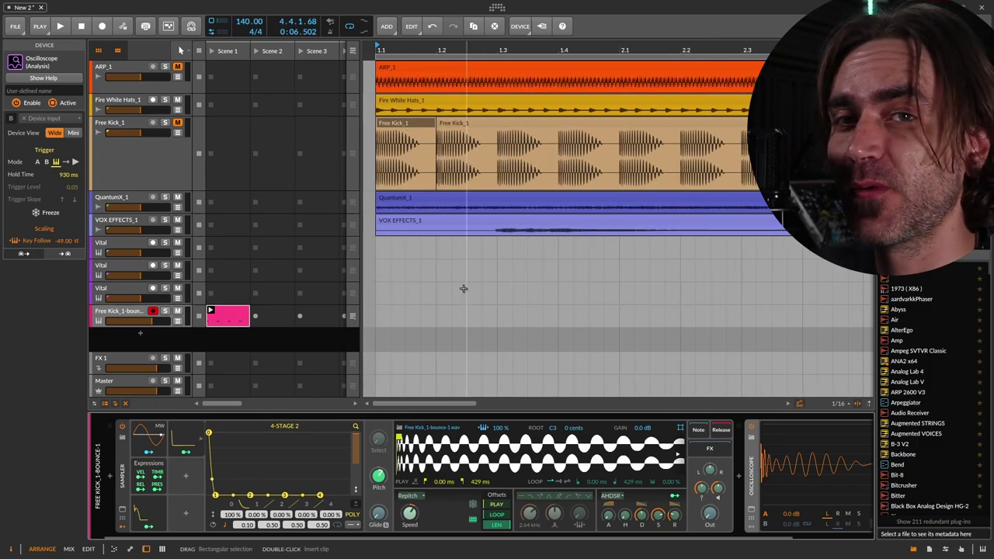
{"action": "scroll", "coordinate": [466, 286], "scroll_direction": "down", "scroll_amount": 3}
{"action": "scroll", "coordinate": [466, 284], "scroll_direction": "down", "scroll_amount": 2}
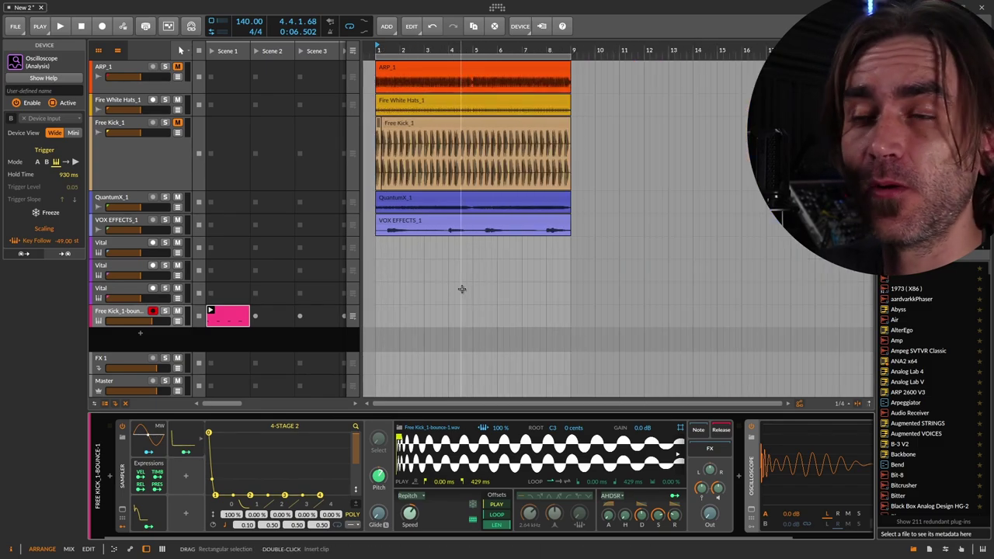
{"action": "left_click", "coordinate": [123, 491]}
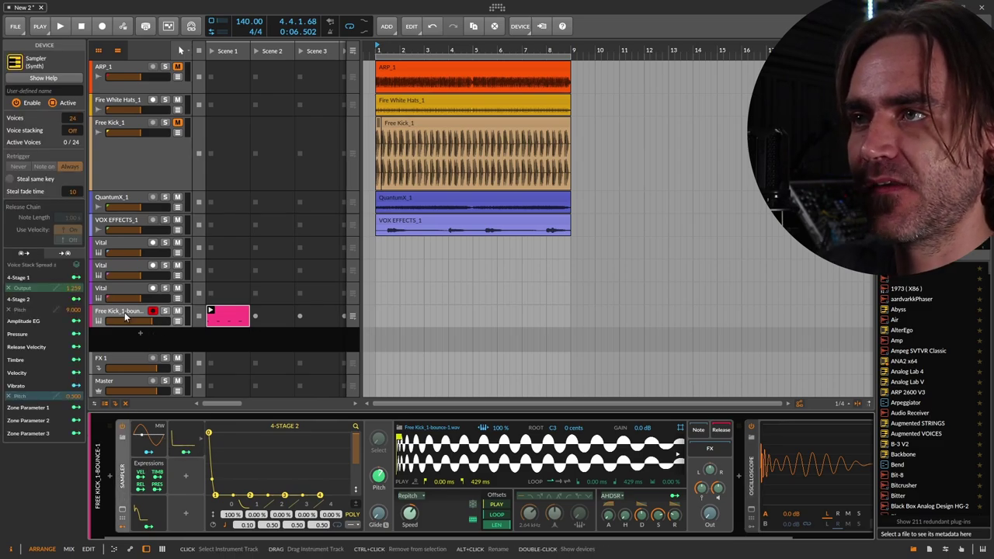
{"action": "left_click", "coordinate": [125, 312]}
{"action": "key", "text": "Delete"}
Step: Unmute the Free Kick_1 track and insert a Replacer device on it
{"action": "scroll", "coordinate": [399, 195], "scroll_direction": "up", "scroll_amount": 3}
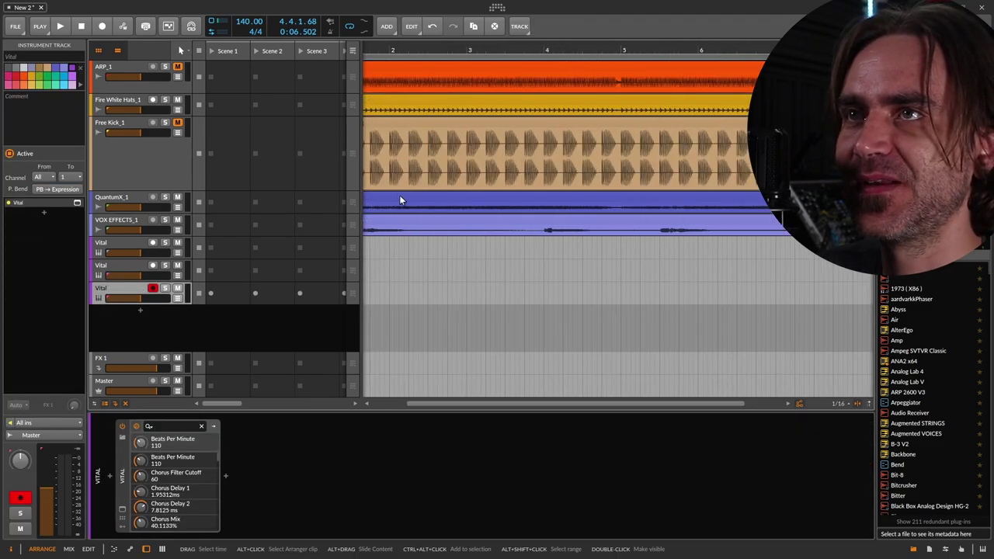
{"action": "left_click", "coordinate": [168, 130]}
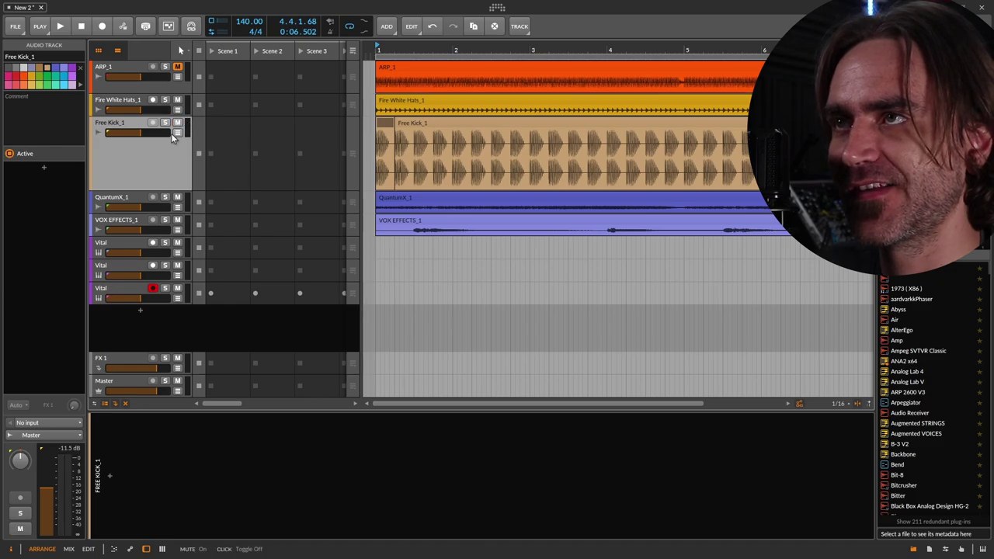
{"action": "double_click", "coordinate": [111, 473]}
{"action": "type", "text": "replac"}
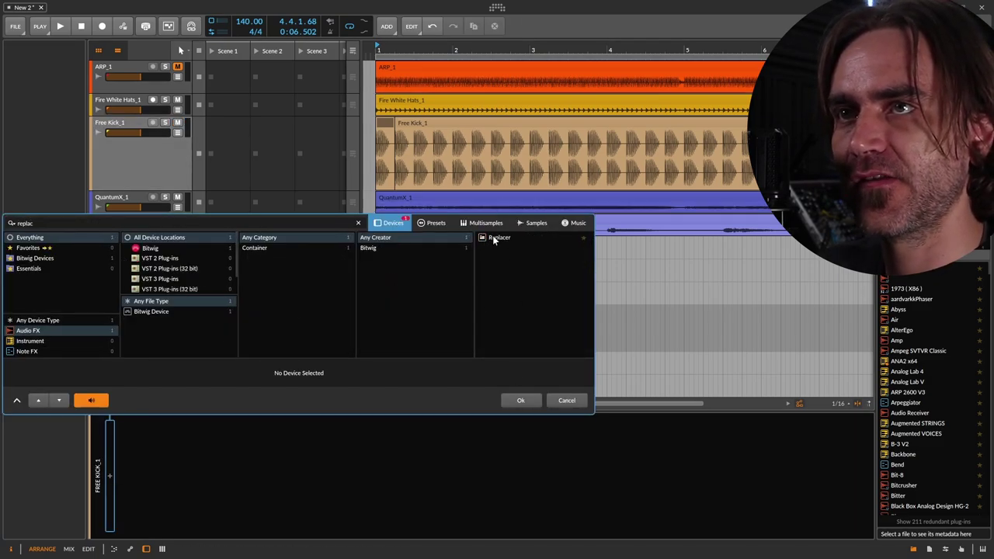
{"action": "left_click", "coordinate": [499, 237]}
{"action": "left_click", "coordinate": [520, 400]}
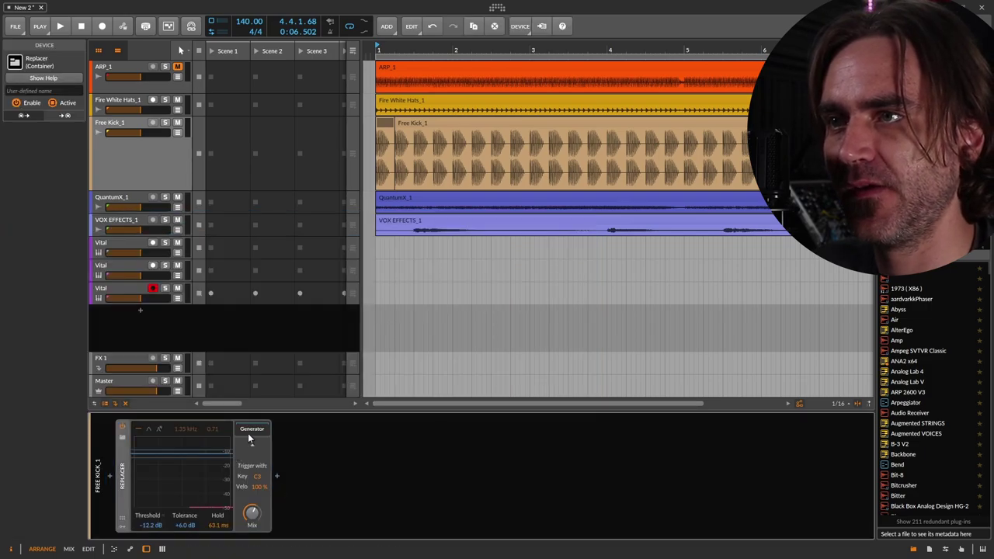
Step: Insert a Sampler after the Replacer on the Free Kick_1 track and load the sample 10 BD Kämpfer - Brisbane F.wav
{"action": "double_click", "coordinate": [276, 474]}
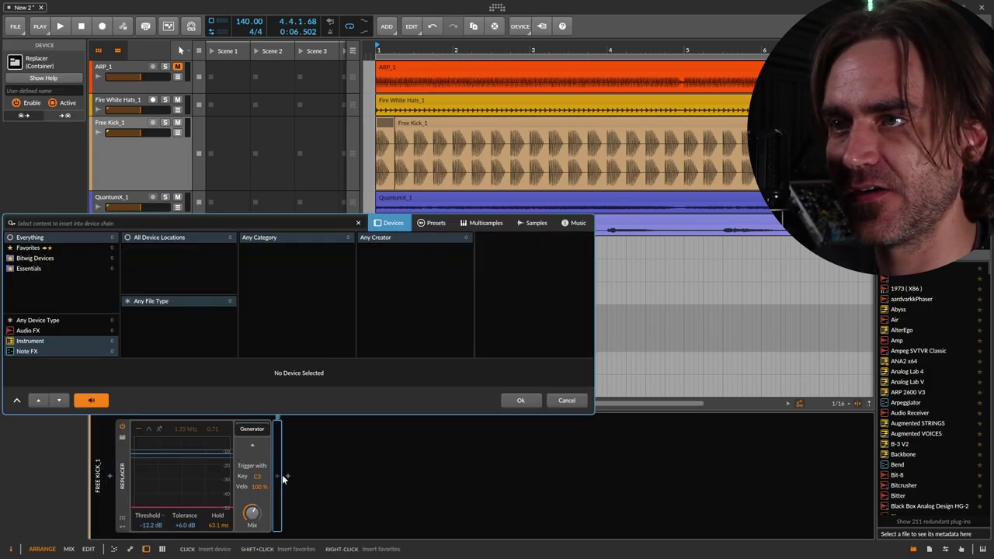
{"action": "type", "text": "sa"}
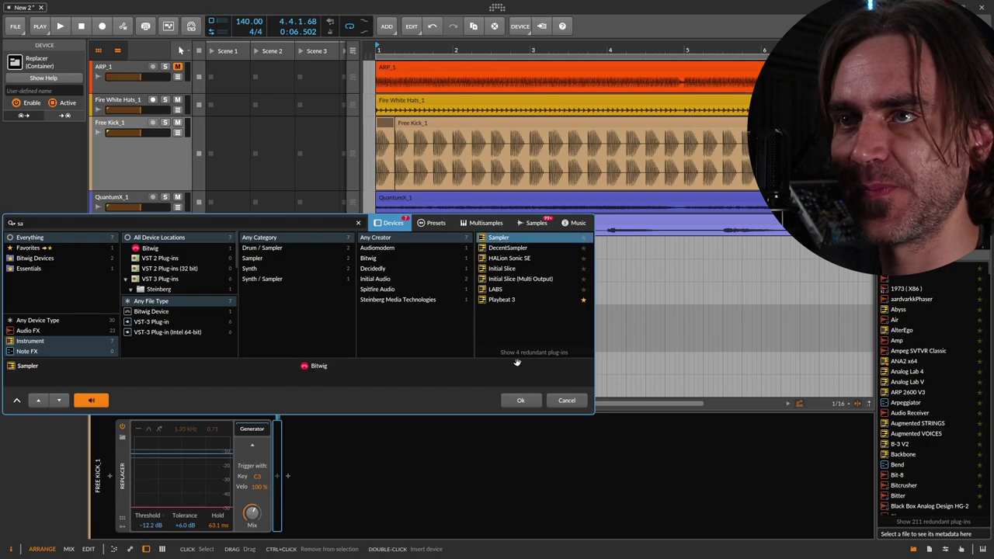
{"action": "key", "text": "Return"}
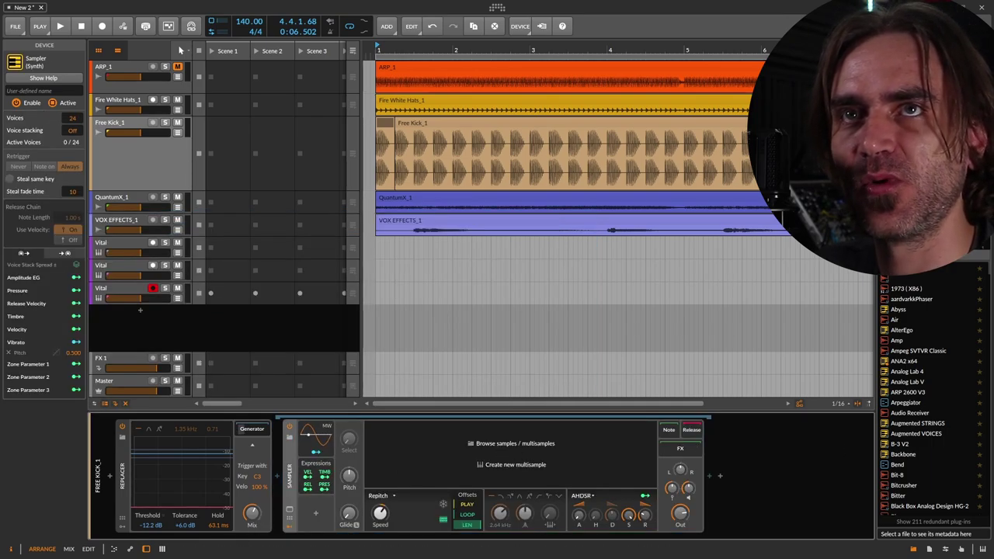
{"action": "left_click", "coordinate": [514, 443]}
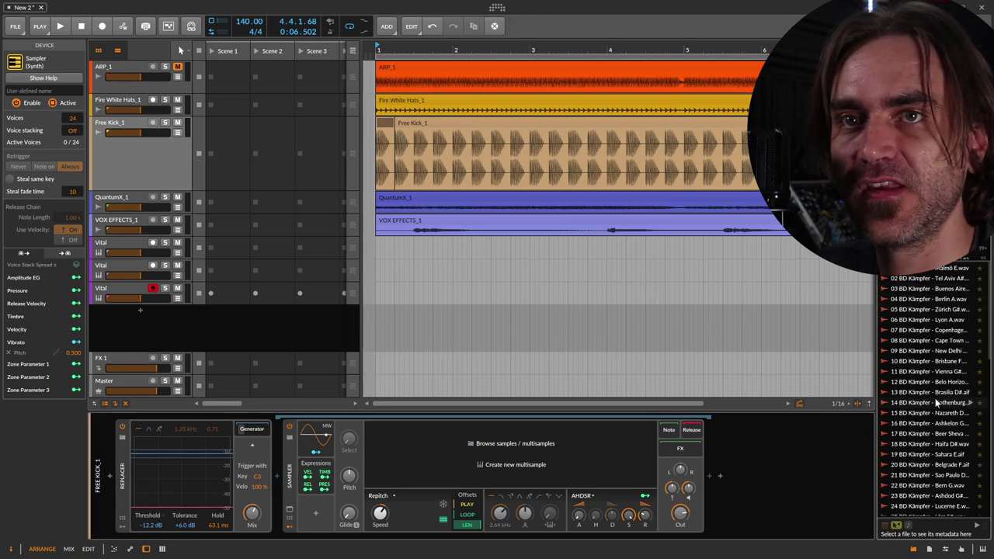
{"action": "left_click", "coordinate": [919, 341]}
{"action": "left_click_drag", "start_coordinate": [919, 361], "coordinate": [437, 453]}
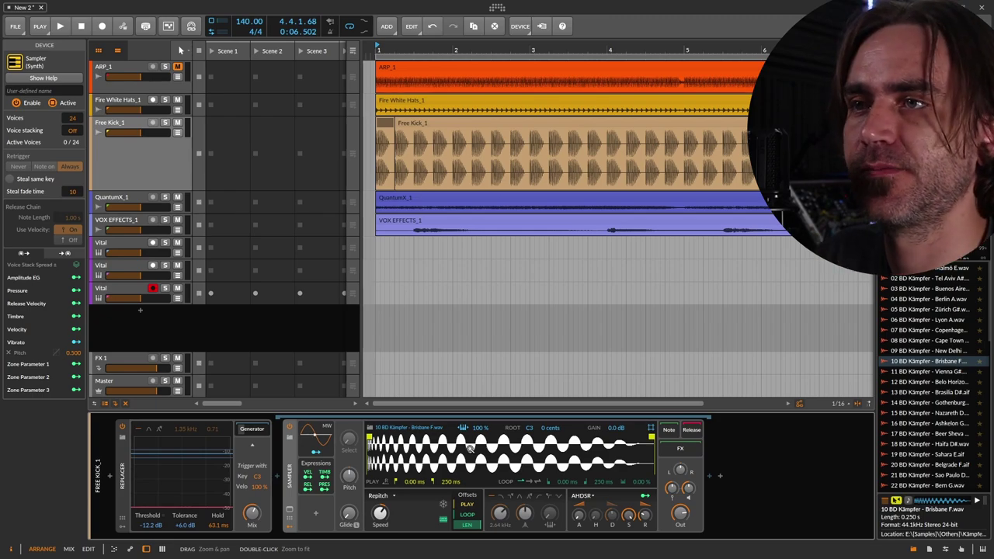
Step: Raise the Replacer's mix to maximum and audition 12 BD Kämpfer - Belo Horizonte D.aif in the Sampler with the envelope in Shot mode
{"action": "left_click_drag", "start_coordinate": [252, 512], "coordinate": [252, 485]}
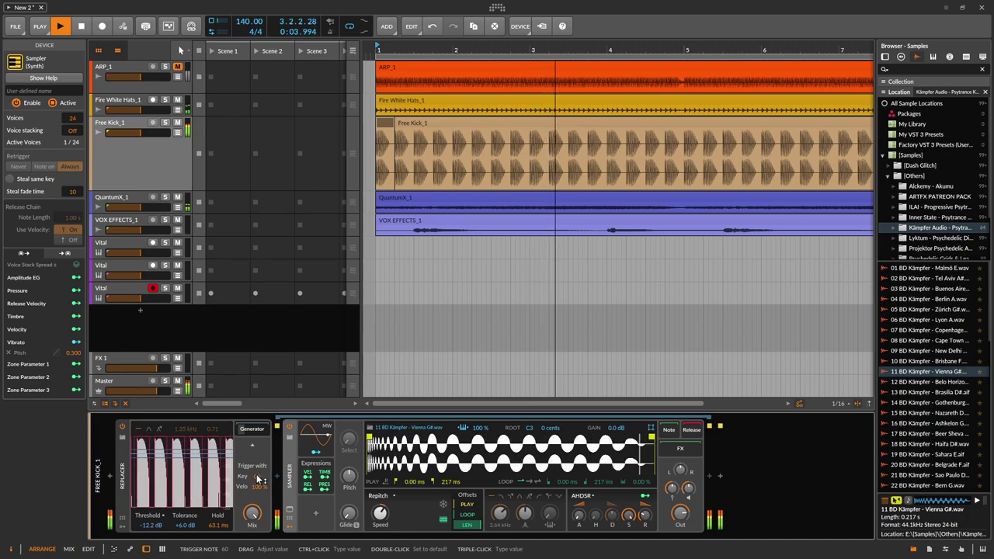
{"action": "key", "text": "Down"}
{"action": "key", "text": "space"}
{"action": "key", "text": "space"}
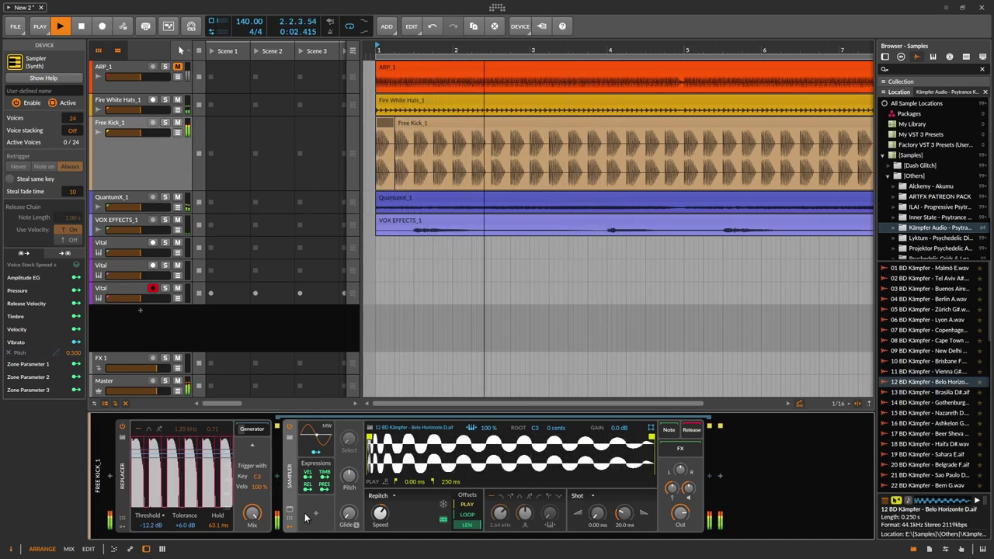
Step: Audition 13 BD Kämpfer - Brasilia D#.aif in the Sampler, replace it with 18 BD Kämpfer - Haifa D#.wav, and stop playback
{"action": "left_click", "coordinate": [932, 392]}
{"action": "left_click_drag", "start_coordinate": [939, 395], "coordinate": [536, 449]}
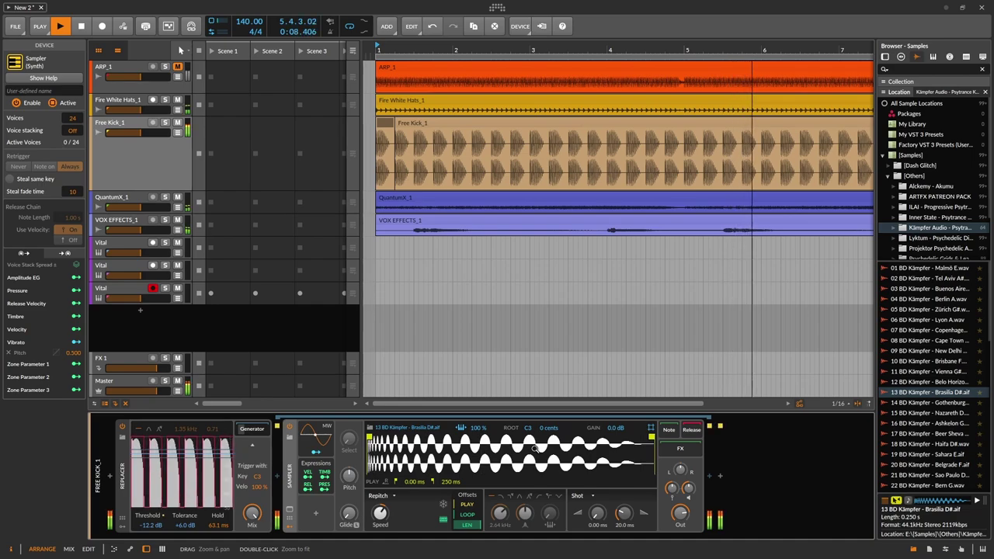
{"action": "double_click", "coordinate": [932, 445]}
{"action": "key", "text": "space"}
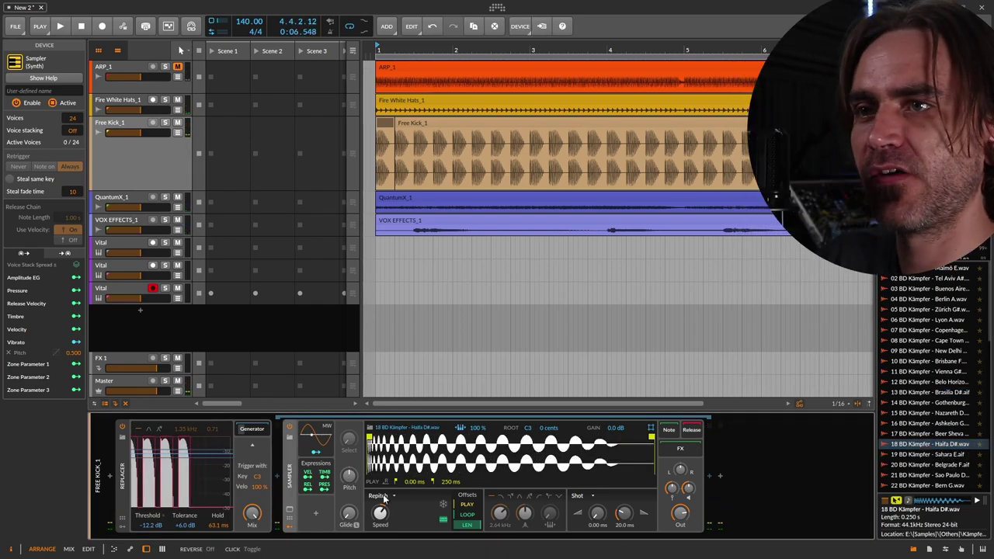
Step: Move the Haifa D# Sampler onto a new instrument track and open a new Scene 1 launcher clip for editing on it
{"action": "left_click_drag", "start_coordinate": [248, 429], "coordinate": [139, 327]}
{"action": "double_click", "coordinate": [227, 316]}
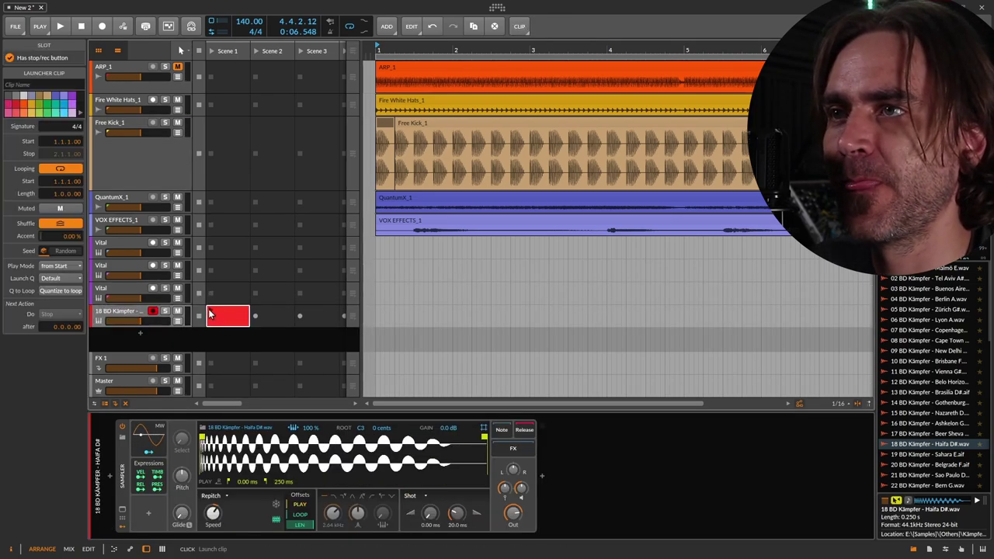
{"action": "double_click", "coordinate": [218, 317]}
{"action": "scroll", "coordinate": [174, 462], "scroll_direction": "up", "scroll_amount": 4}
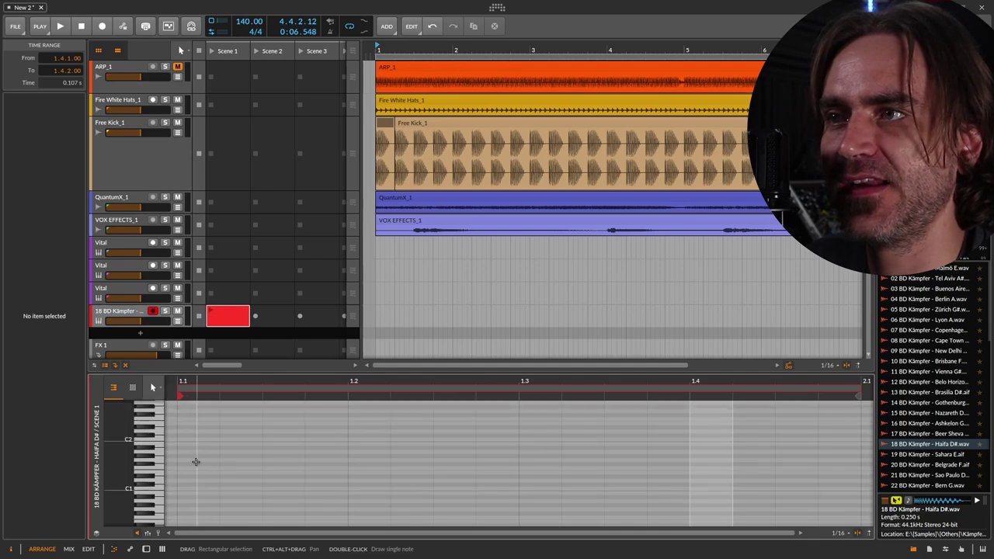
Step: Draw sixteenth C3 notes at 1.1 and 1.2 in the kick clip, mute the Free Kick_1 track, and start playback
{"action": "double_click", "coordinate": [184, 465]}
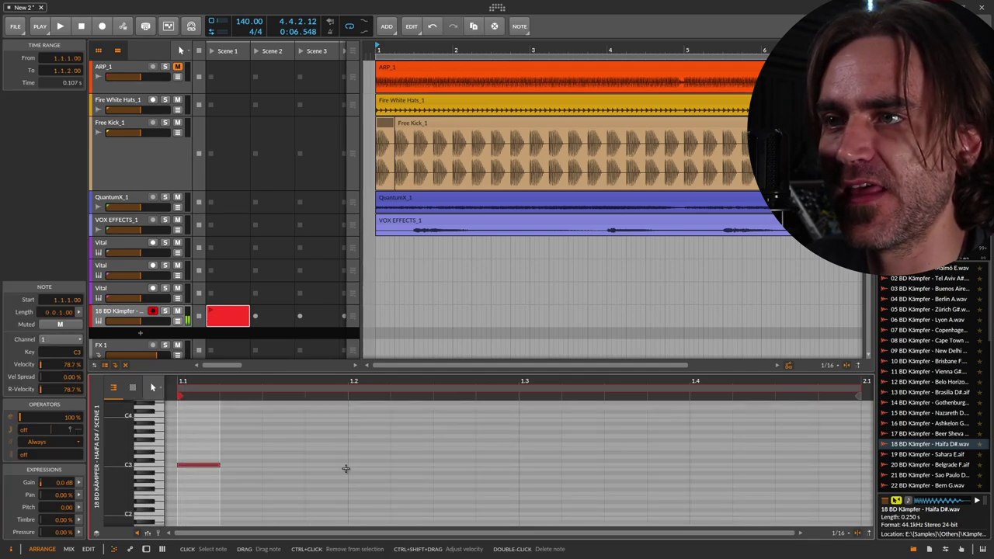
{"action": "double_click", "coordinate": [369, 461]}
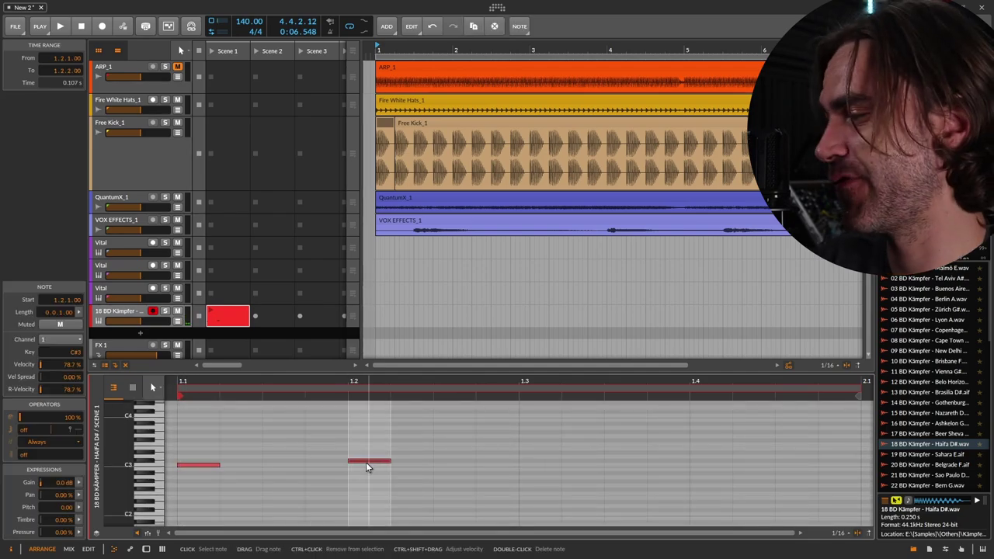
{"action": "left_click_drag", "start_coordinate": [369, 462], "coordinate": [368, 466]}
{"action": "left_click", "coordinate": [173, 180]}
{"action": "key", "text": "space"}
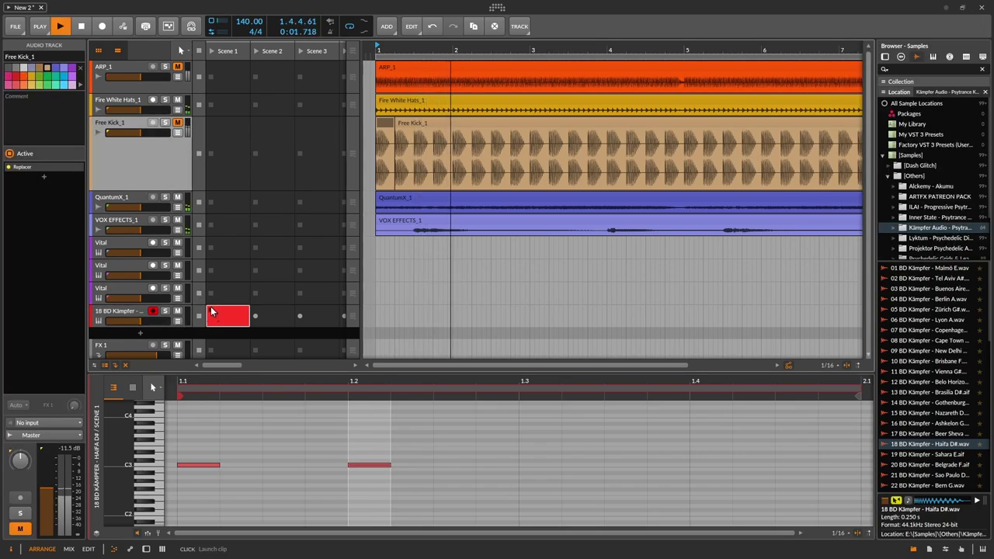
Step: Add sixteenth C3 notes at 1.3 and 1.4 to the kick clip and set the kick track's volume to -3.4 dB
{"action": "left_click", "coordinate": [539, 469]}
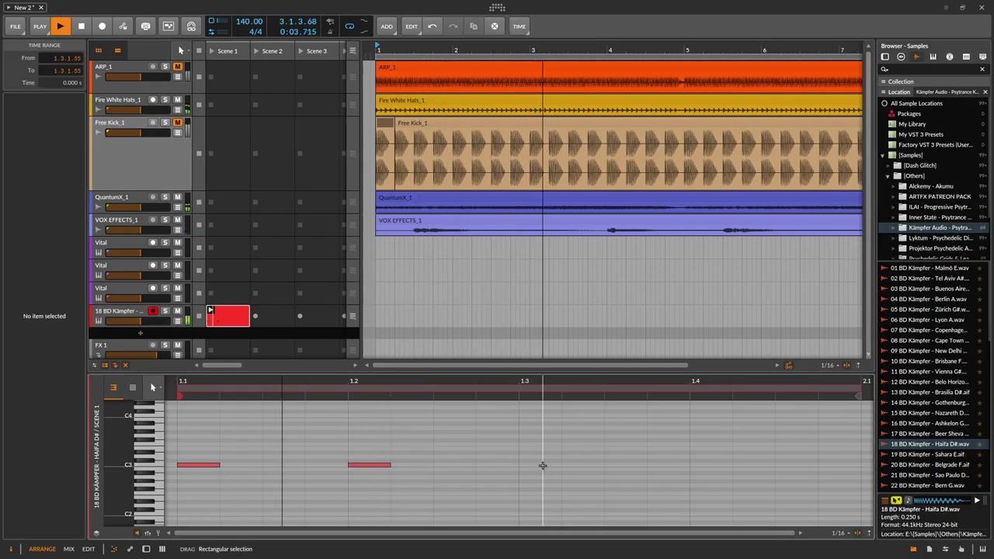
{"action": "double_click", "coordinate": [542, 465]}
{"action": "key", "text": "space"}
{"action": "key", "text": "space"}
{"action": "left_click", "coordinate": [695, 463]}
{"action": "double_click", "coordinate": [695, 464]}
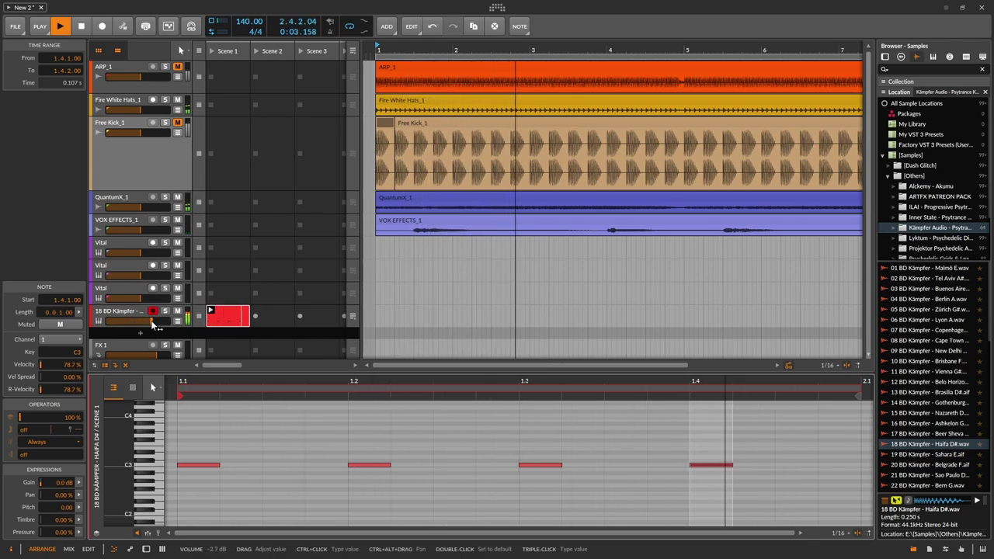
{"action": "left_click_drag", "start_coordinate": [154, 324], "coordinate": [151, 324]}
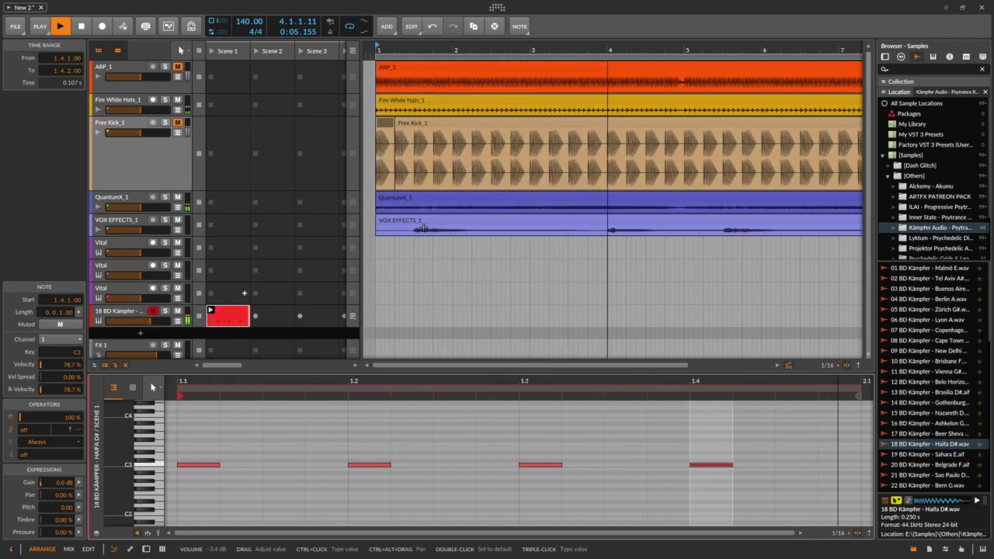
Step: Redraw Vital's oscillator 1 waveform as a single rising ramp in the wavetable editor, using a grid of 2 by 1
{"action": "scroll", "coordinate": [634, 280], "scroll_direction": "down", "scroll_amount": 3}
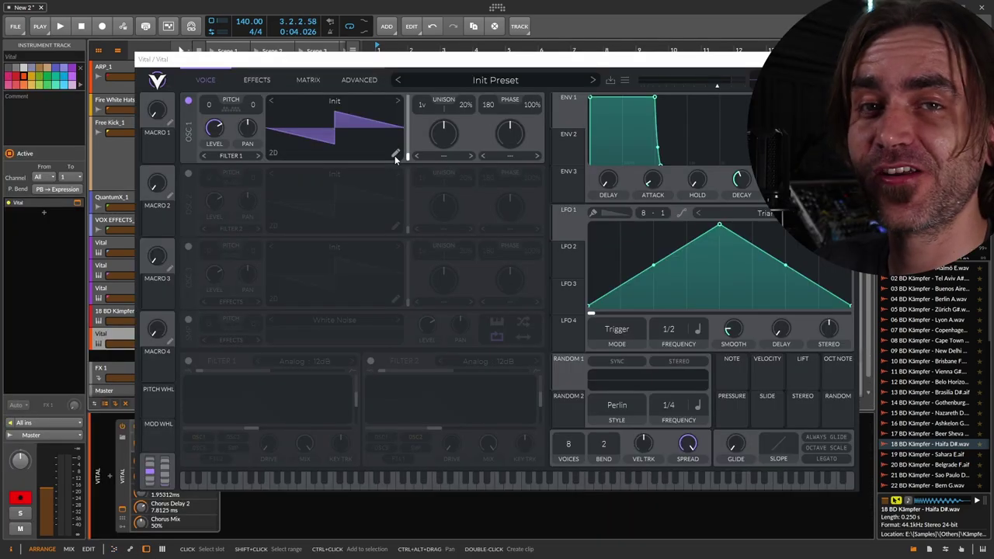
{"action": "left_click", "coordinate": [394, 156]}
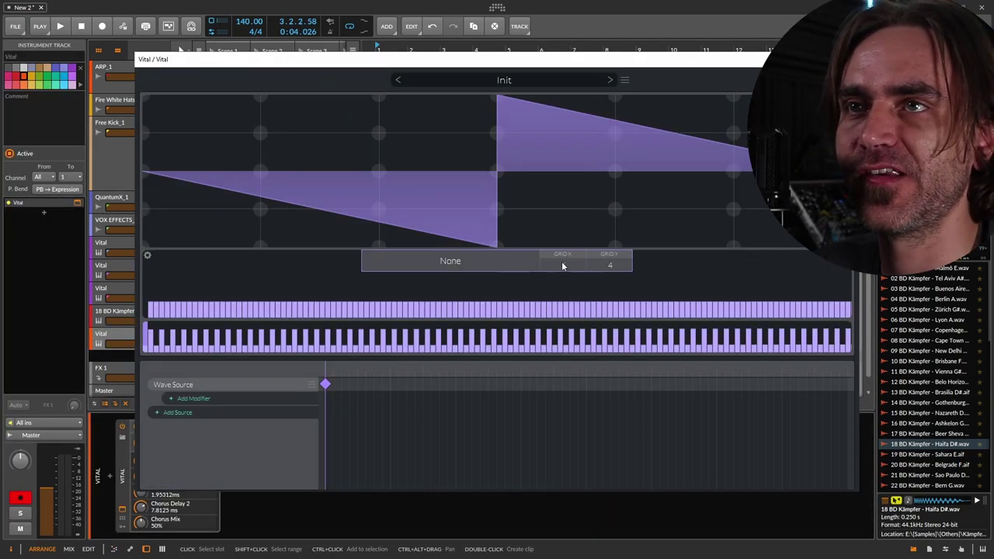
{"action": "scroll", "coordinate": [563, 264], "scroll_direction": "down", "scroll_amount": 4}
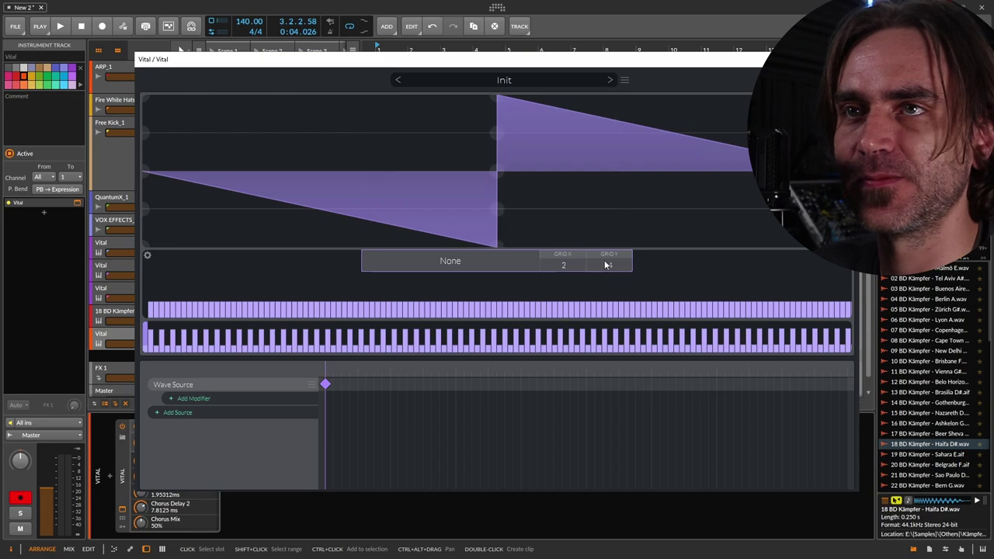
{"action": "scroll", "coordinate": [606, 264], "scroll_direction": "down", "scroll_amount": 2}
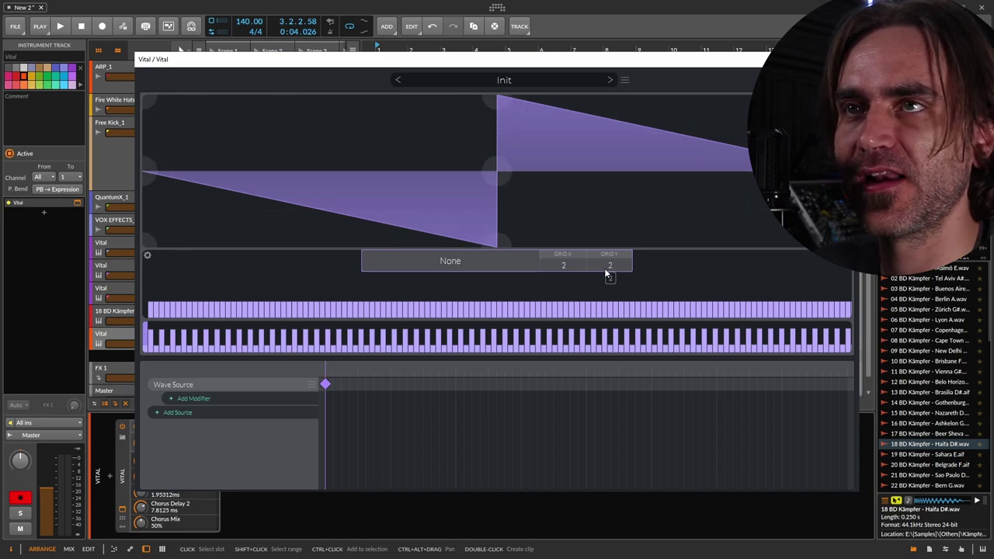
{"action": "scroll", "coordinate": [607, 272], "scroll_direction": "down", "scroll_amount": 1}
{"action": "left_click_drag", "start_coordinate": [144, 245], "coordinate": [851, 97]}
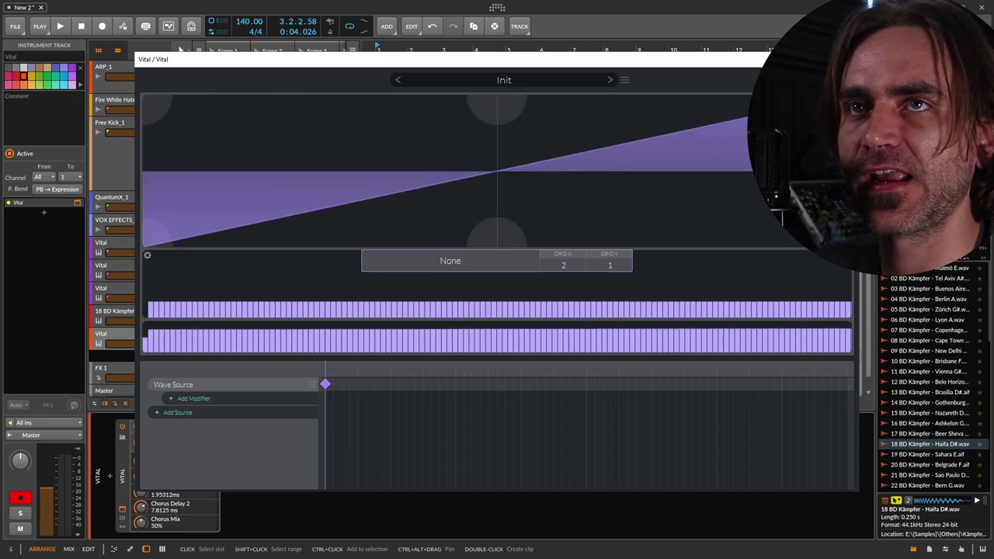
{"action": "left_click", "coordinate": [835, 80]}
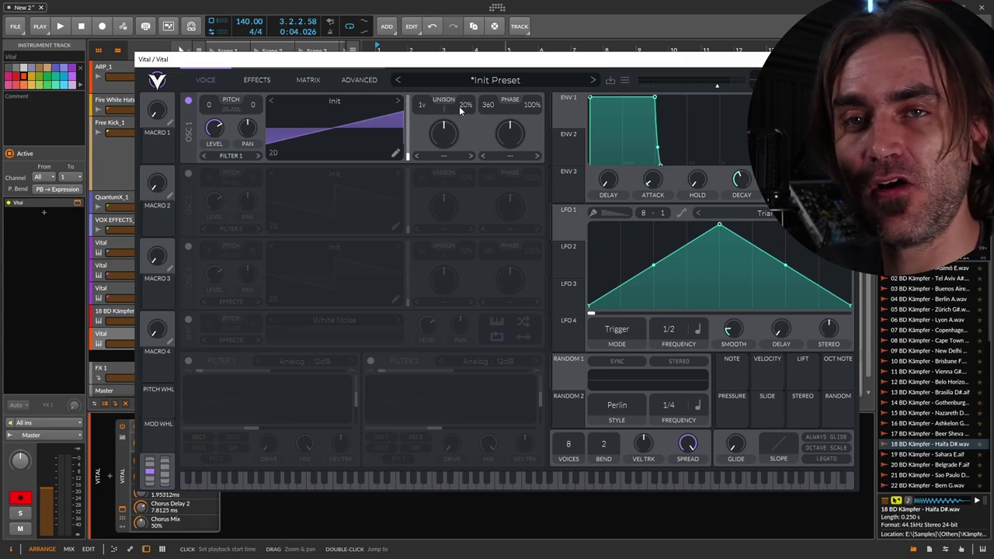
Step: Set oscillator 1's phase to 360 and its transposition to -24 semitones, and play a test note
{"action": "left_click_drag", "start_coordinate": [487, 104], "coordinate": [484, 110]}
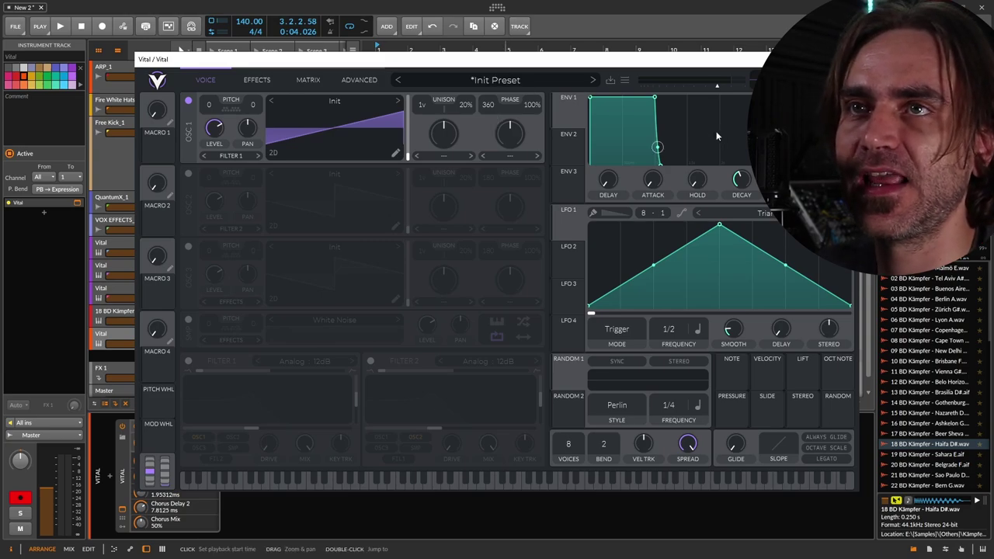
{"action": "left_click_drag", "start_coordinate": [651, 188], "coordinate": [641, 261]}
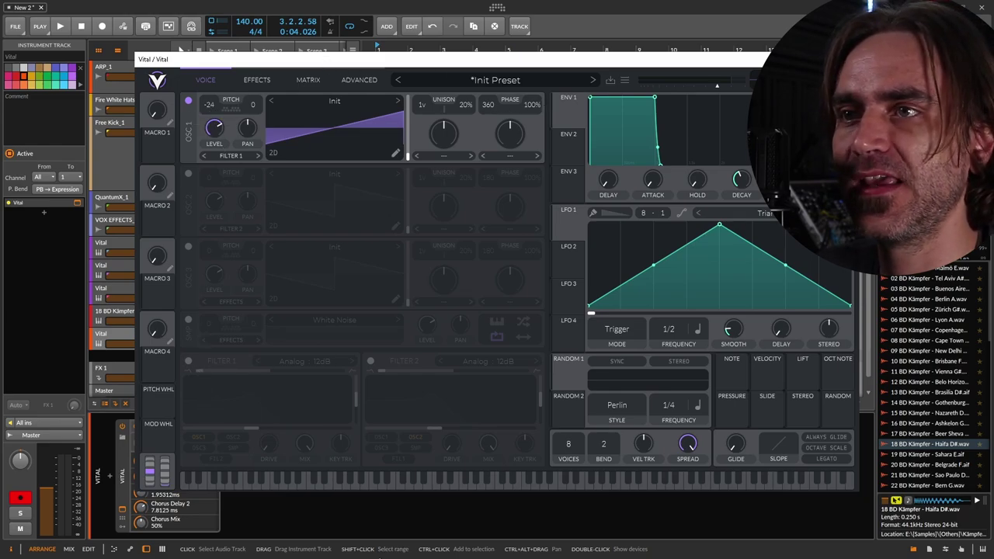
{"action": "left_click", "coordinate": [435, 483]}
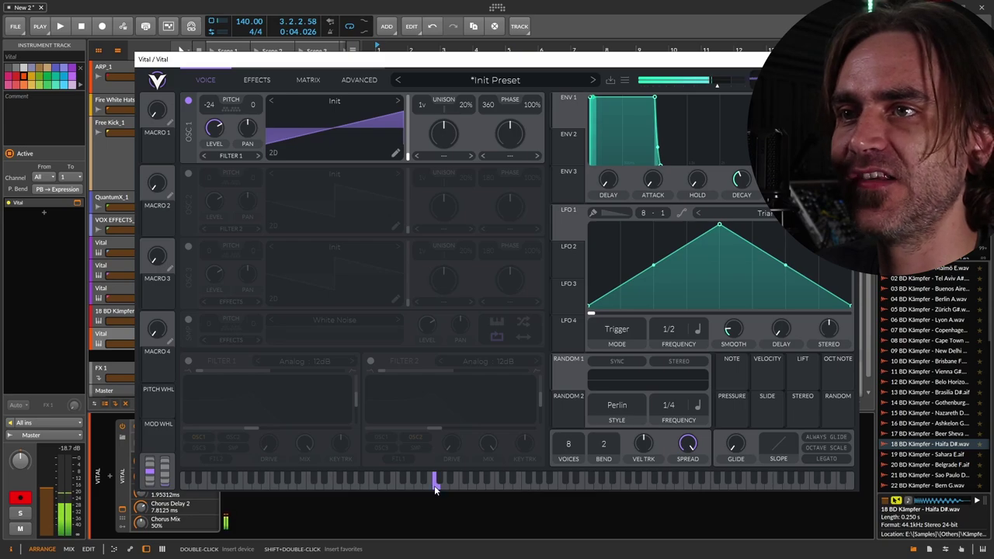
Step: Enable Filter 1 in Vital with minimum resonance and assign Envelope 2 to its cutoff
{"action": "left_click", "coordinate": [187, 361]}
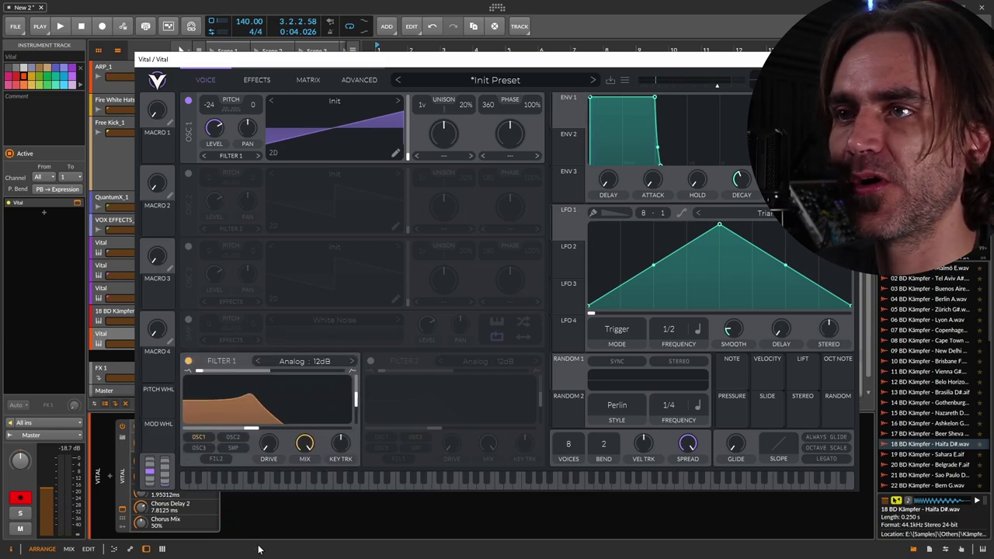
{"action": "left_click_drag", "start_coordinate": [355, 399], "coordinate": [357, 464]}
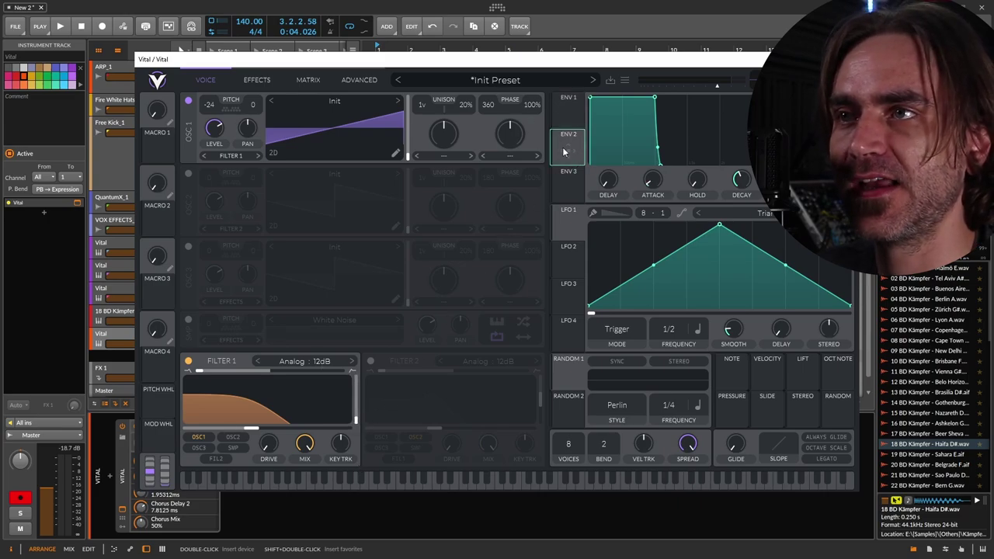
{"action": "left_click_drag", "start_coordinate": [565, 152], "coordinate": [345, 380]}
Step: Shape Envelope 2 as a short pluck with zero sustain and a shortened decay, and close the Vital window
{"action": "left_click_drag", "start_coordinate": [785, 179], "coordinate": [786, 225]}
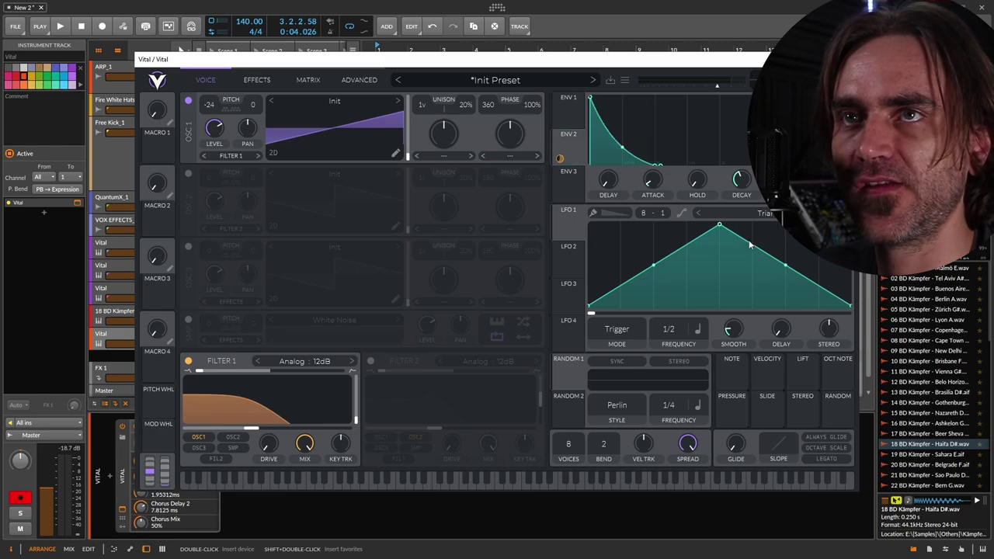
{"action": "mouse_move", "coordinate": [734, 172]}
{"action": "left_mouse_down"}
{"action": "mouse_move", "coordinate": [723, 197]}
{"action": "mouse_move", "coordinate": [747, 181]}
{"action": "left_mouse_up"}
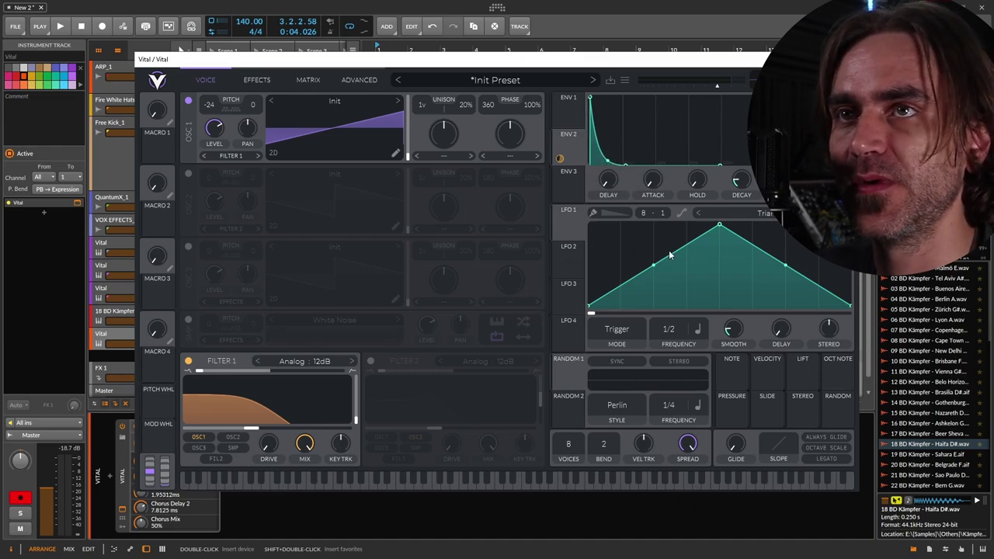
{"action": "left_click", "coordinate": [847, 59]}
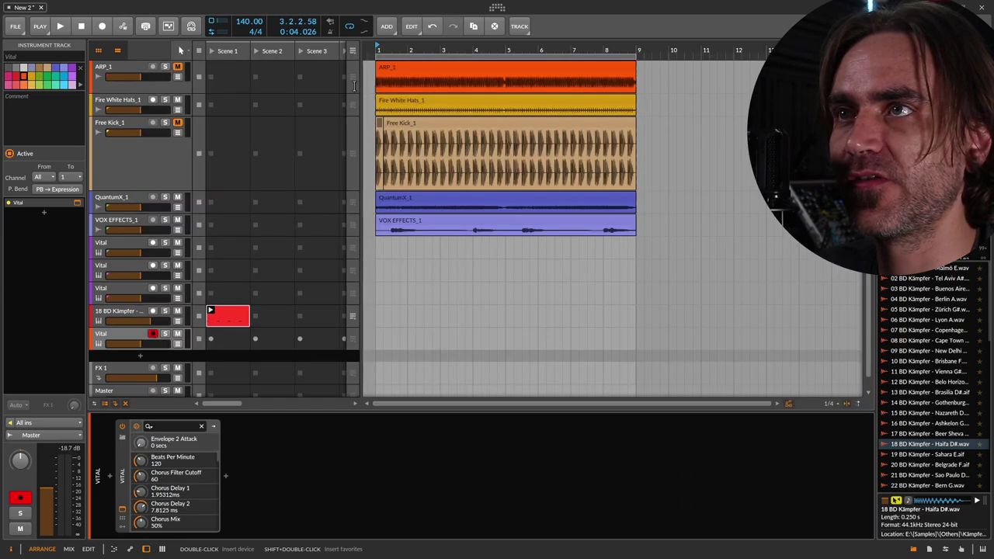
Step: Create a Scene 1 clip on the Vital track with sixteenth G#2 notes on the three steps after each kick, and play it
{"action": "double_click", "coordinate": [233, 340]}
{"action": "double_click", "coordinate": [229, 339]}
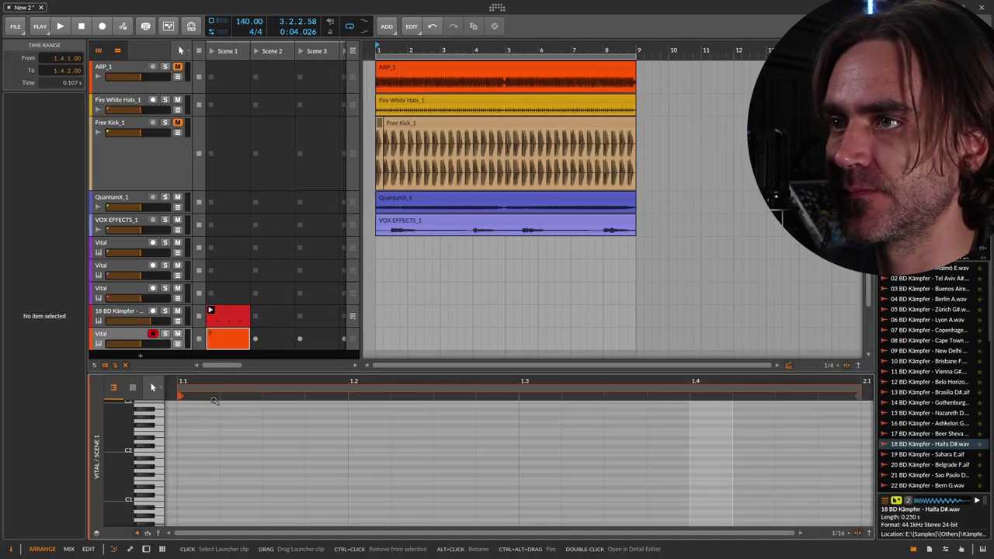
{"action": "key", "text": "space"}
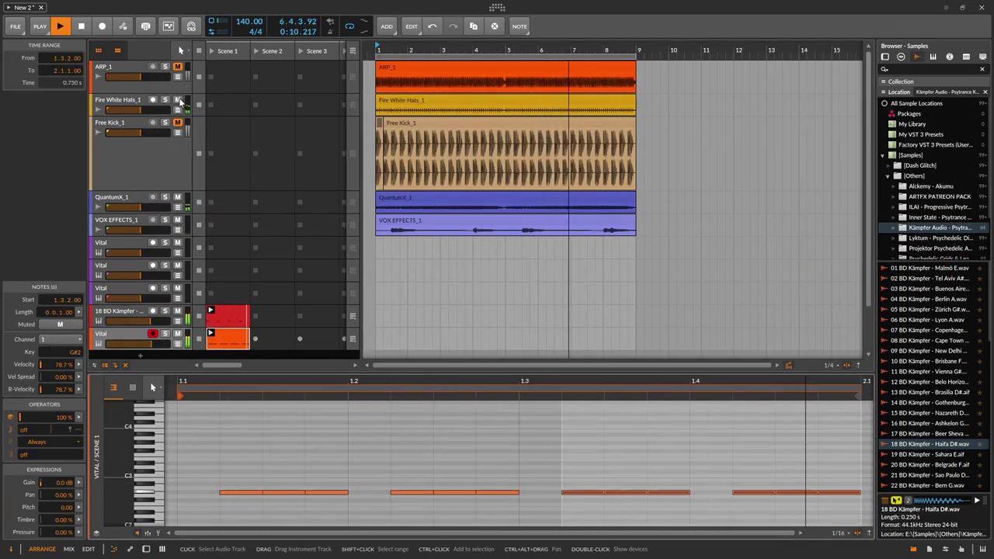
Step: Mute the Fire White Hats_1 track temporarily, solo the Vital bass track, and show its devices
{"action": "left_click", "coordinate": [177, 100]}
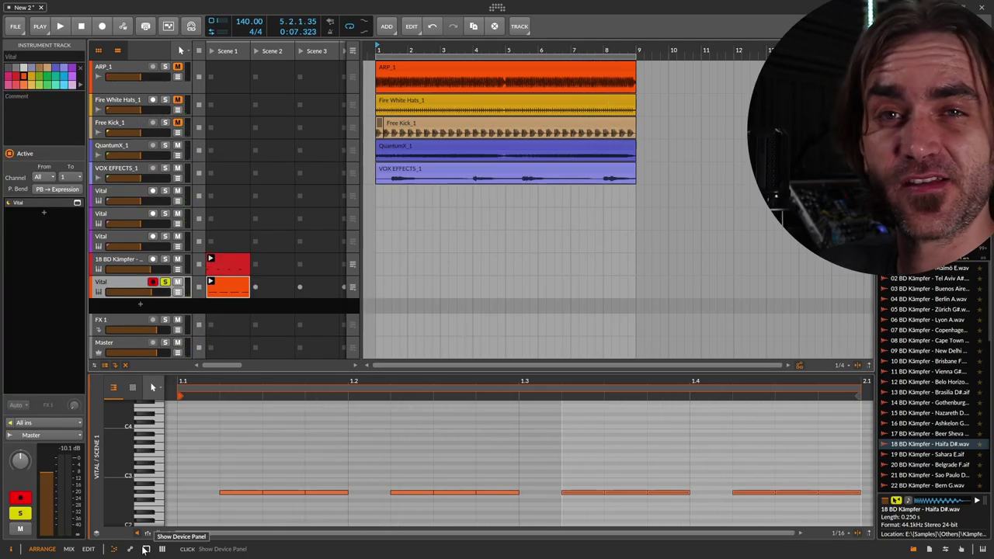
{"action": "left_click", "coordinate": [145, 549]}
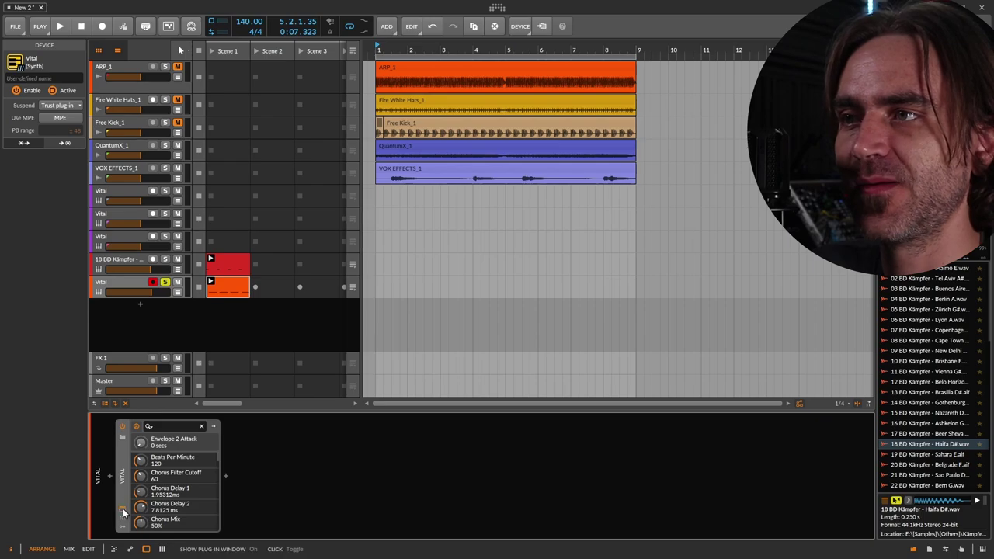
Step: Set Oscillator 1's phase randomization to 0% in Vital, audition the bass, and close the Vital window
{"action": "left_click", "coordinate": [123, 512]}
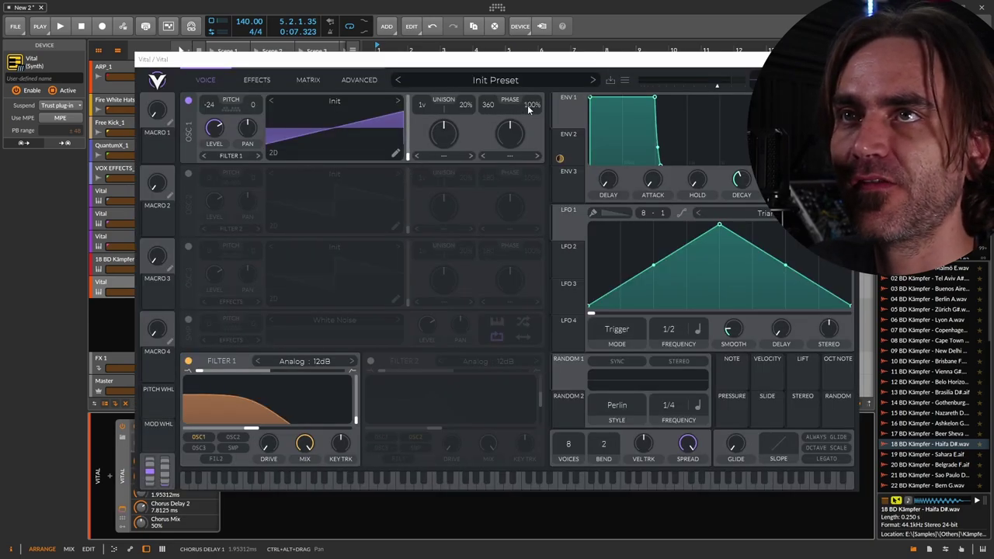
{"action": "left_click_drag", "start_coordinate": [531, 108], "coordinate": [518, 289]}
{"action": "key", "text": "space"}
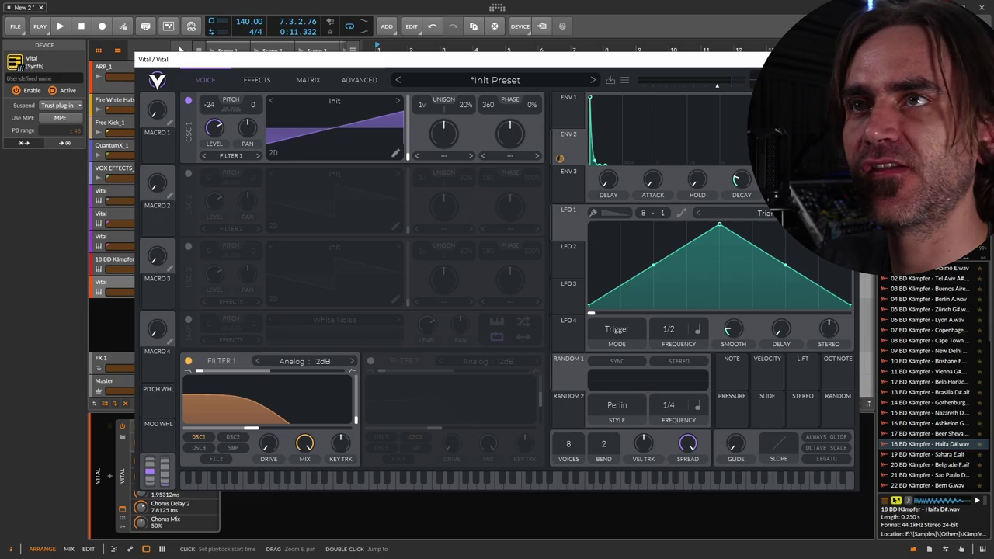
{"action": "left_click", "coordinate": [846, 59]}
Step: Shorten all G#2 notes in the Vital track's Scene 1 clip to a length of 0.0.0.75 and play it
{"action": "double_click", "coordinate": [225, 288]}
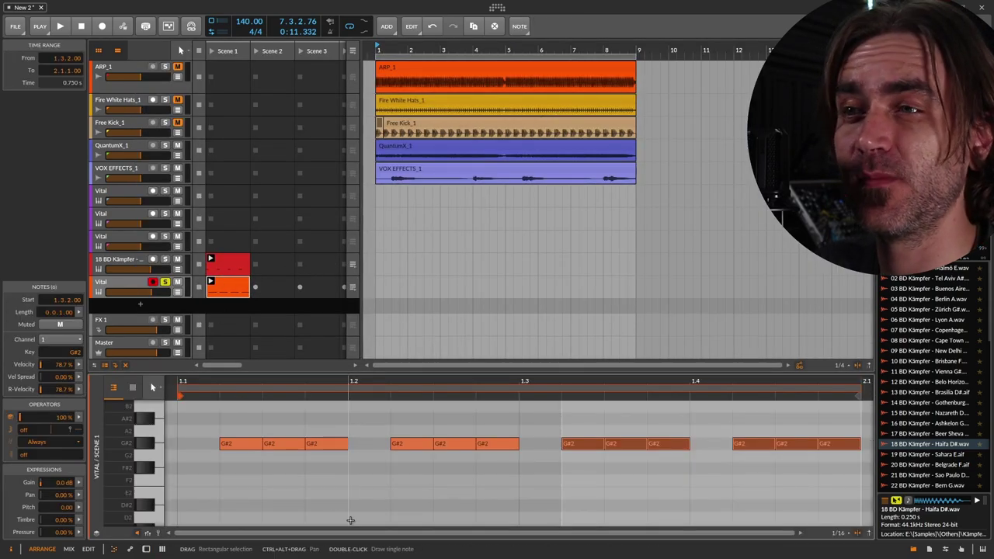
{"action": "key", "text": "ctrl+a"}
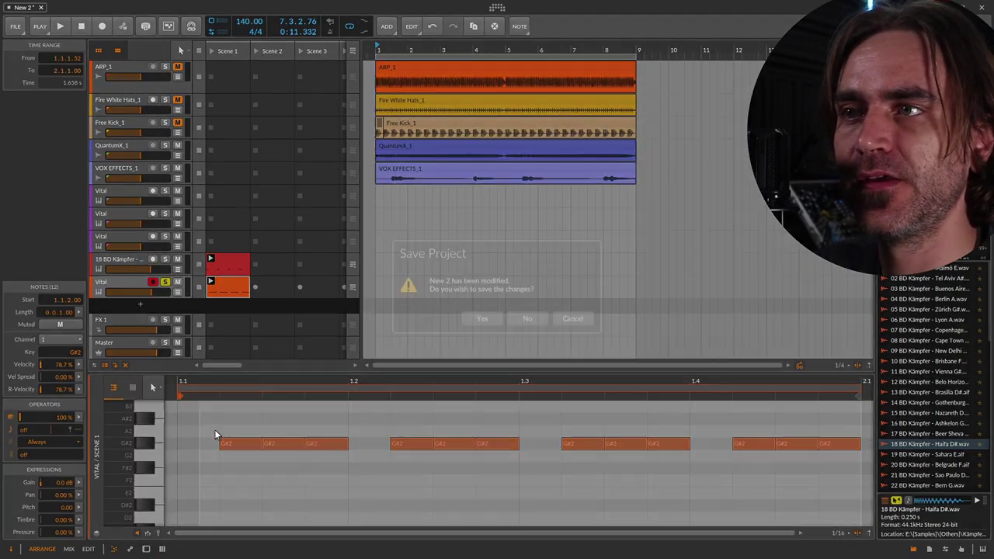
{"action": "scroll", "coordinate": [262, 442], "scroll_direction": "up", "scroll_amount": 4, "text": "ctrl"}
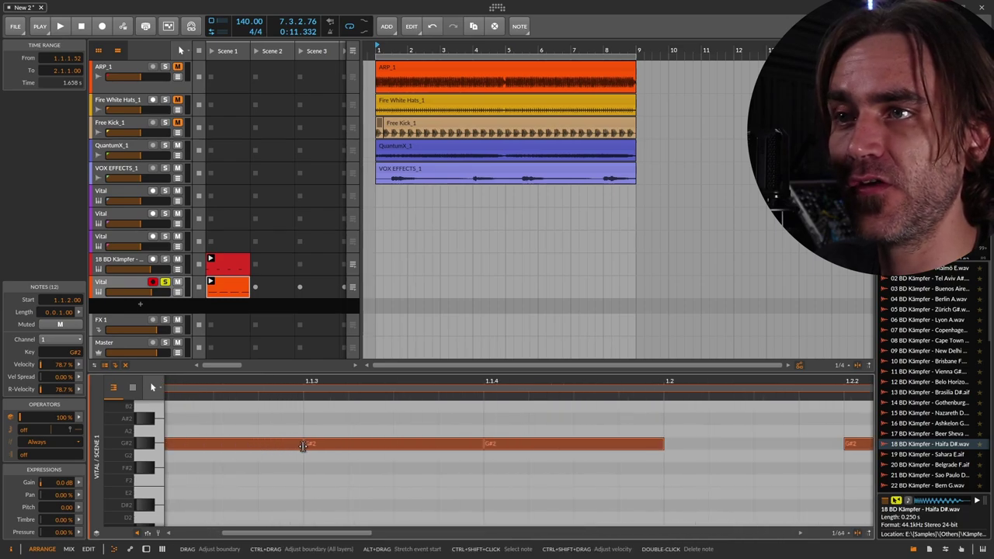
{"action": "left_click_drag", "start_coordinate": [301, 445], "coordinate": [259, 446]}
{"action": "scroll", "coordinate": [263, 451], "scroll_direction": "down", "scroll_amount": 4, "text": "ctrl"}
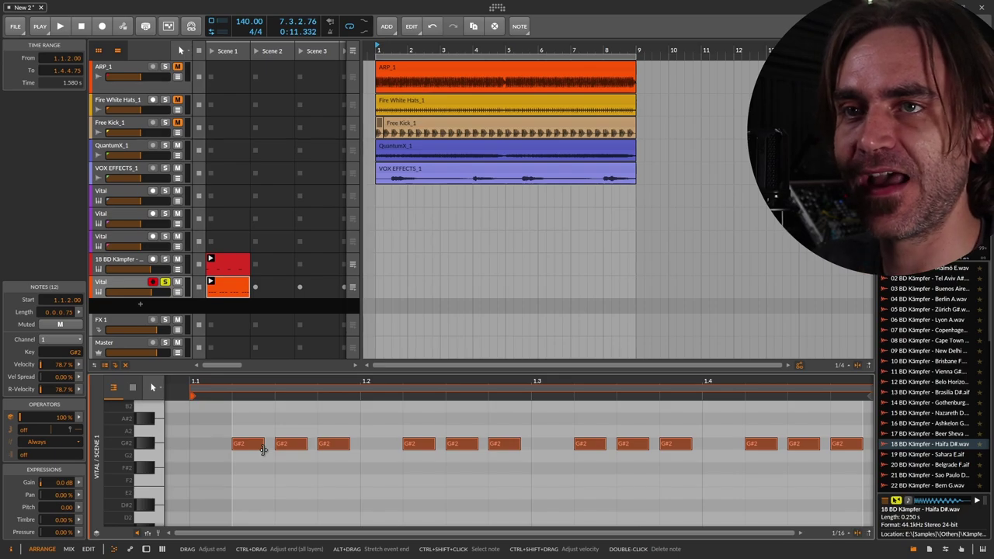
{"action": "key", "text": "space"}
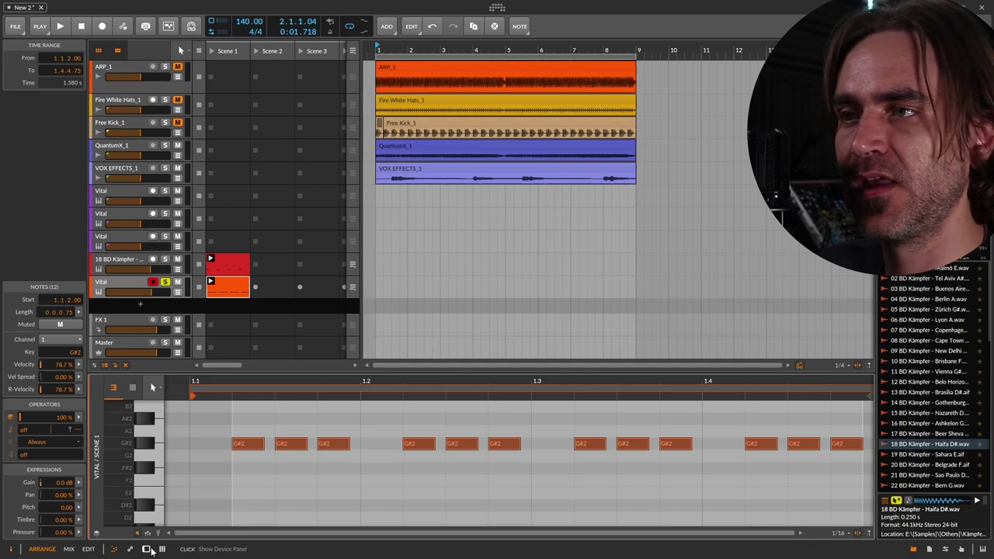
Step: Reopen Vital on the bass track and shape Envelope 1 with a shorter decay, a shorter release and an adjusted release curve
{"action": "left_click", "coordinate": [145, 550]}
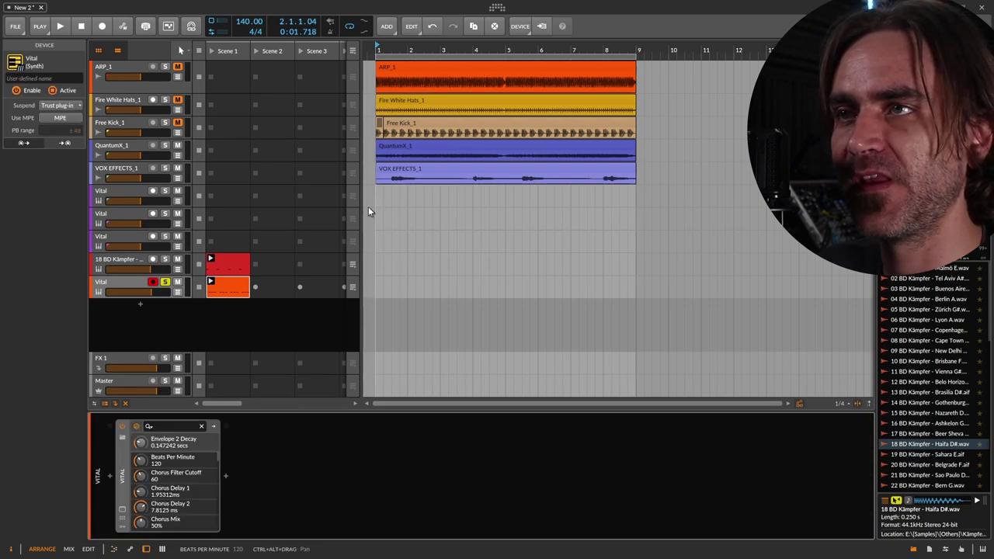
{"action": "left_click", "coordinate": [123, 517]}
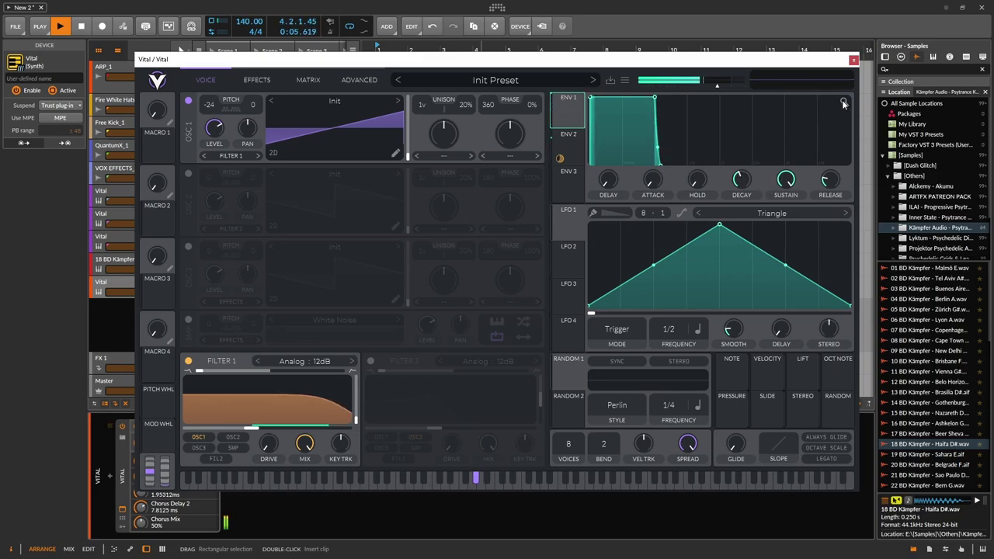
{"action": "scroll", "coordinate": [702, 130], "scroll_direction": "up", "scroll_amount": 3}
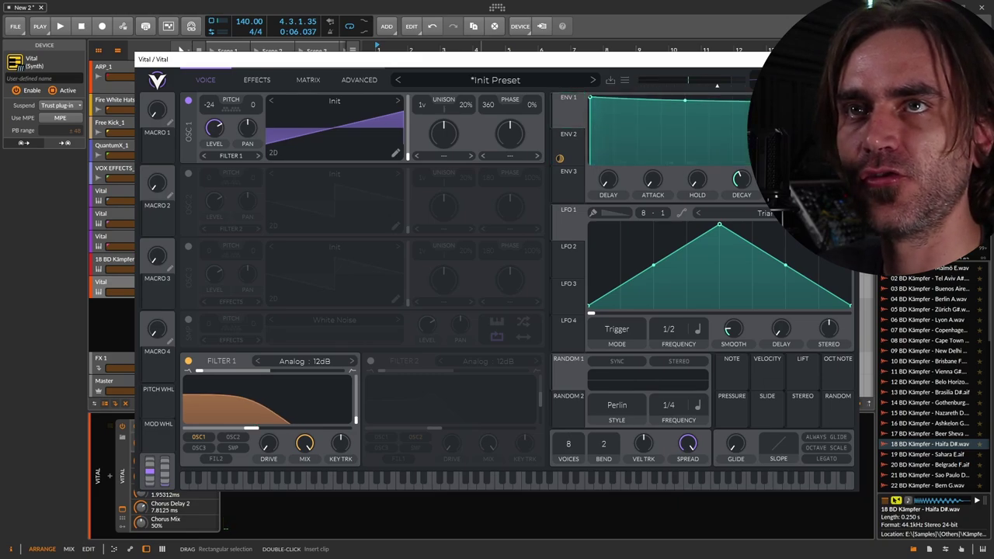
{"action": "left_click_drag", "start_coordinate": [749, 184], "coordinate": [748, 196]}
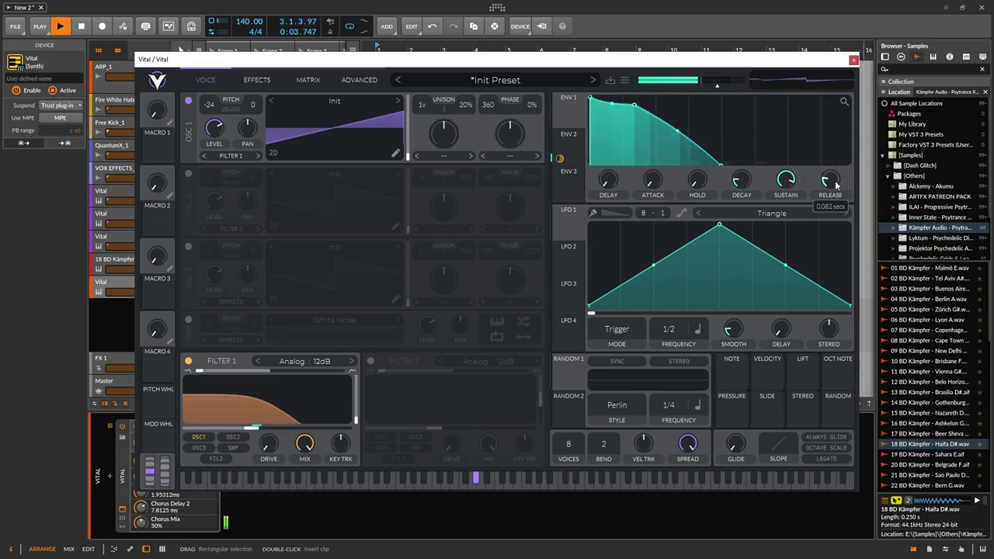
{"action": "left_click_drag", "start_coordinate": [836, 185], "coordinate": [833, 190]}
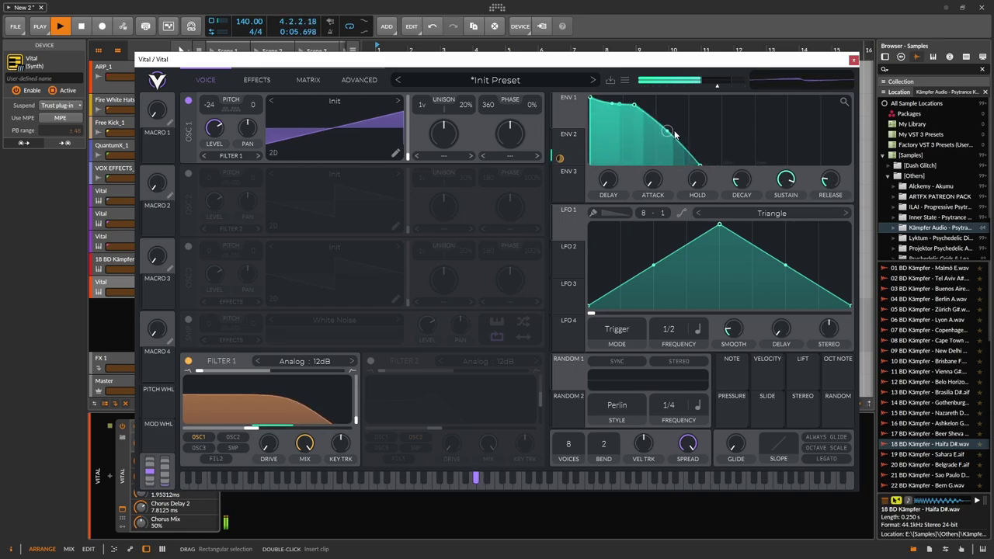
{"action": "left_click_drag", "start_coordinate": [674, 135], "coordinate": [671, 151]}
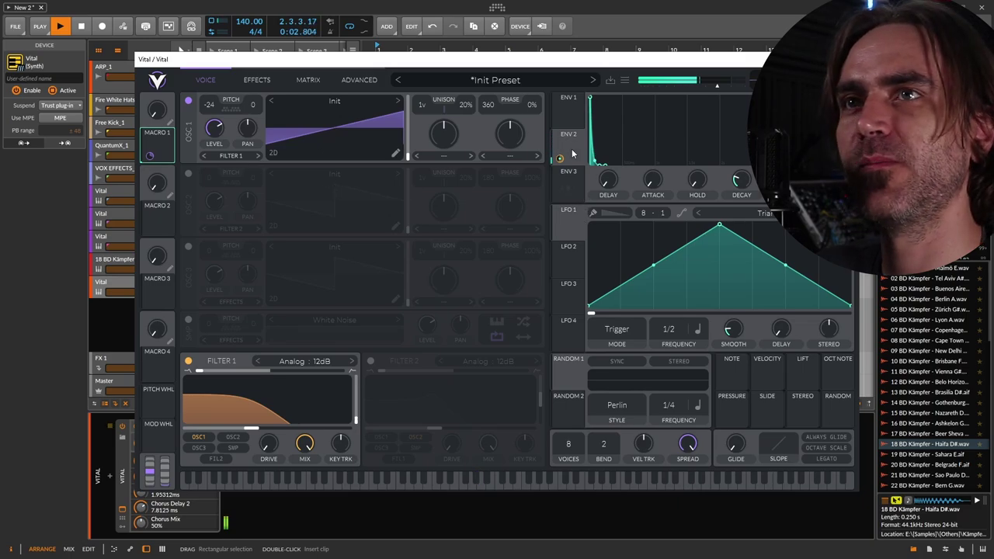
Step: Raise Macro 1 in Vital and set the Vital bass track's volume to about -2.0 dB
{"action": "left_click_drag", "start_coordinate": [156, 114], "coordinate": [178, 65]}
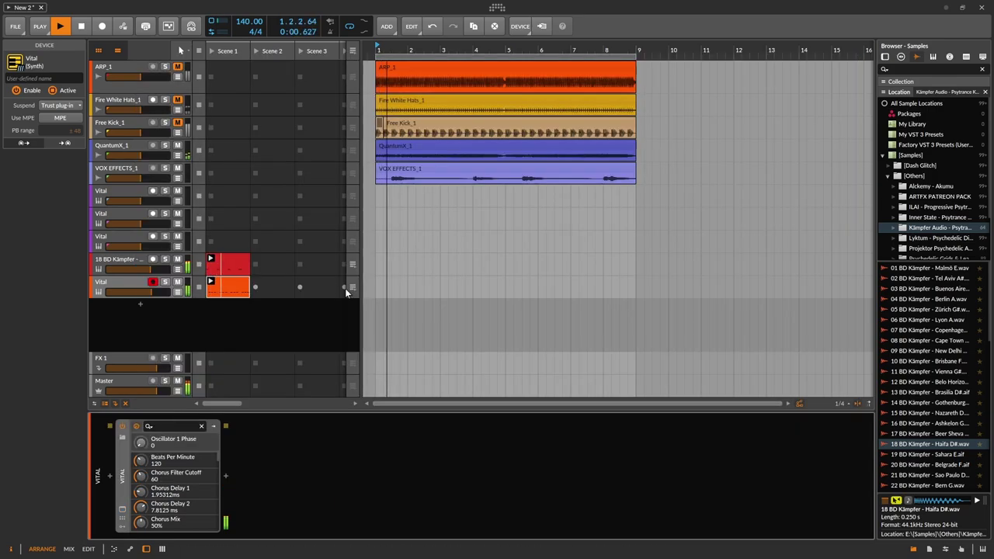
{"action": "left_click_drag", "start_coordinate": [153, 292], "coordinate": [152, 293]}
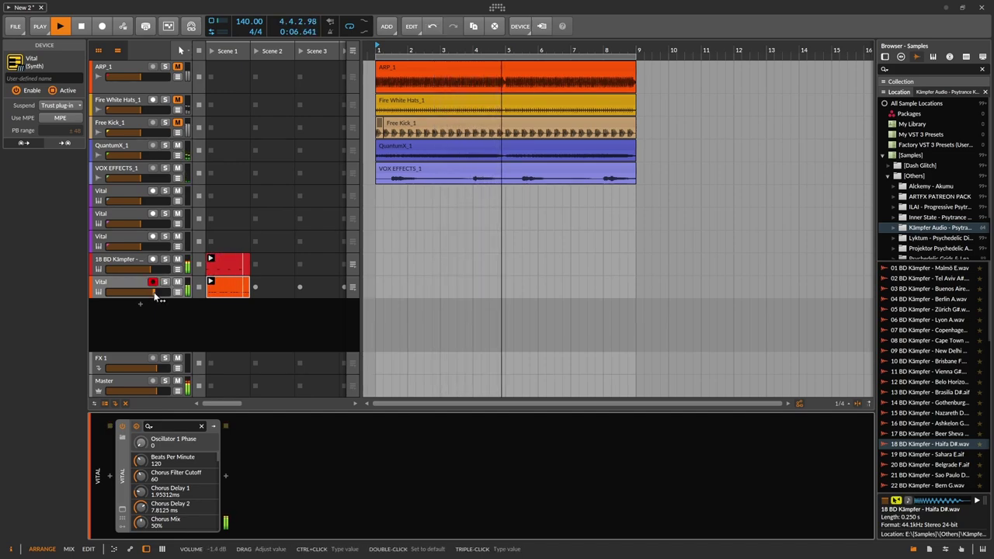
{"action": "left_click_drag", "start_coordinate": [151, 292], "coordinate": [153, 293]}
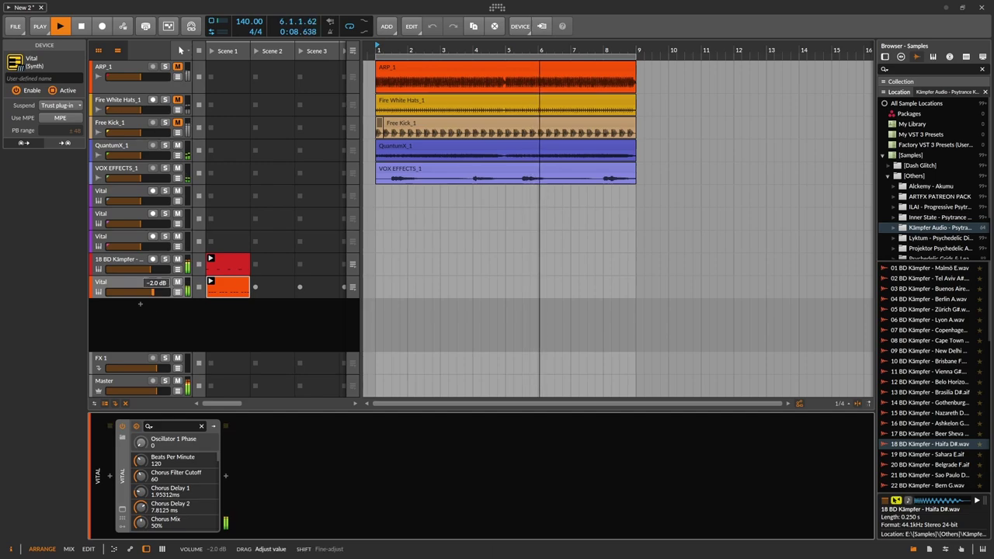
Step: Examine the kick and bass waveforms in Oszillos Mega Scope on the Kick and Bass group by playing short passages
{"action": "left_click", "coordinate": [126, 265]}
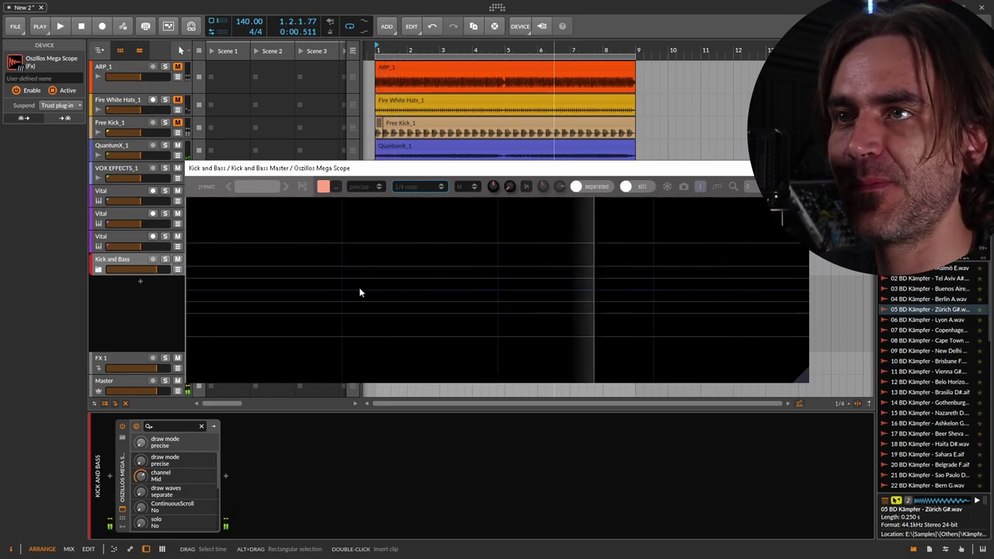
{"action": "key", "text": "space"}
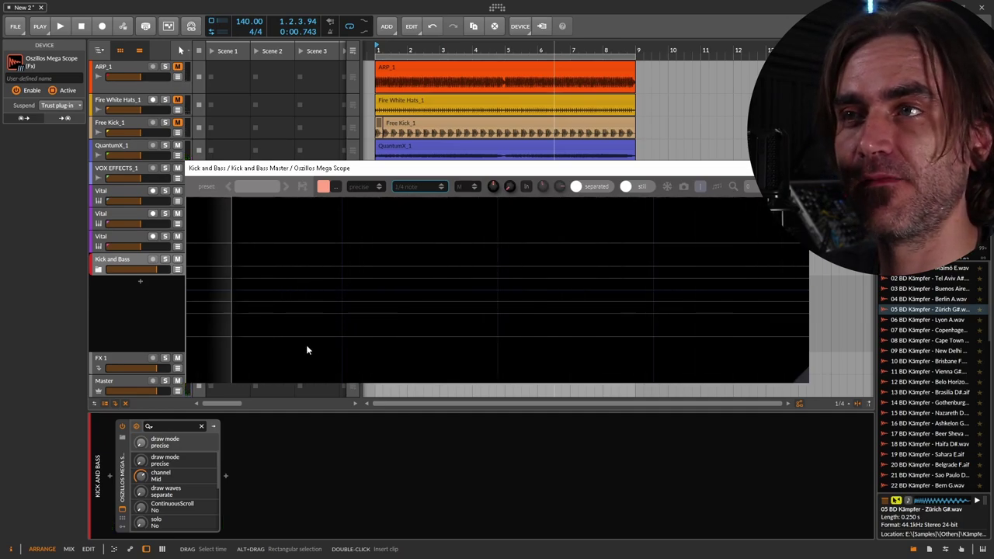
{"action": "key", "text": "space"}
{"action": "key", "text": "space"}
{"action": "key", "text": "space"}
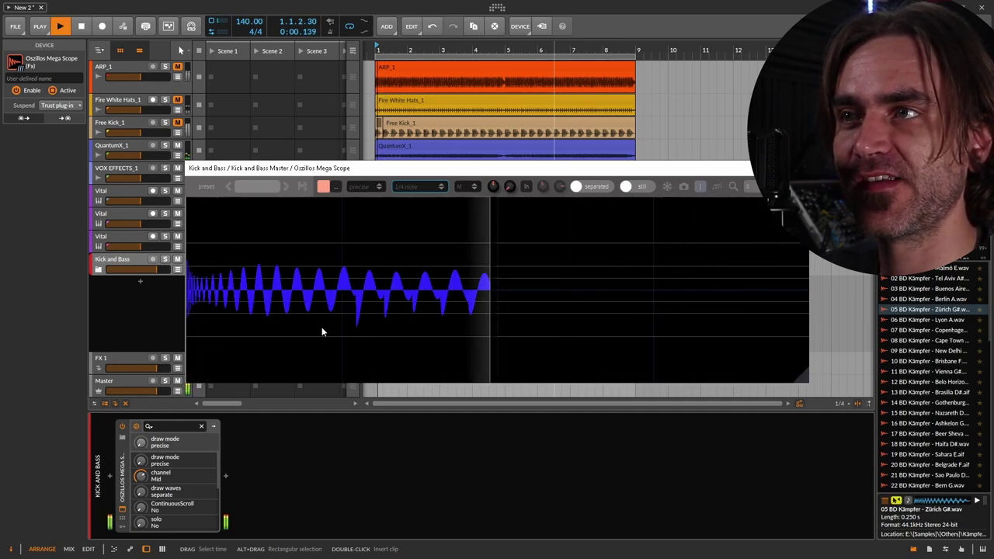
{"action": "key", "text": "space"}
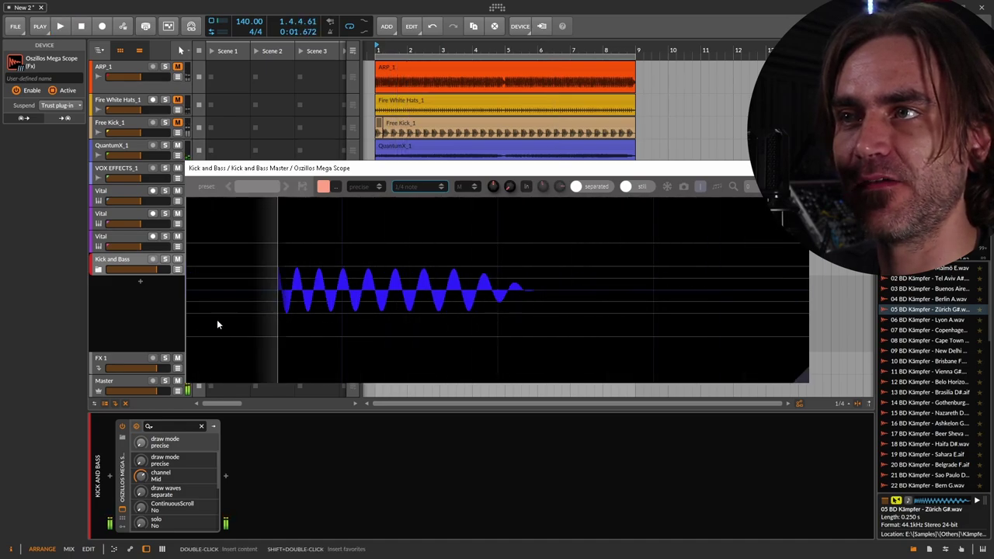
{"action": "key", "text": "space"}
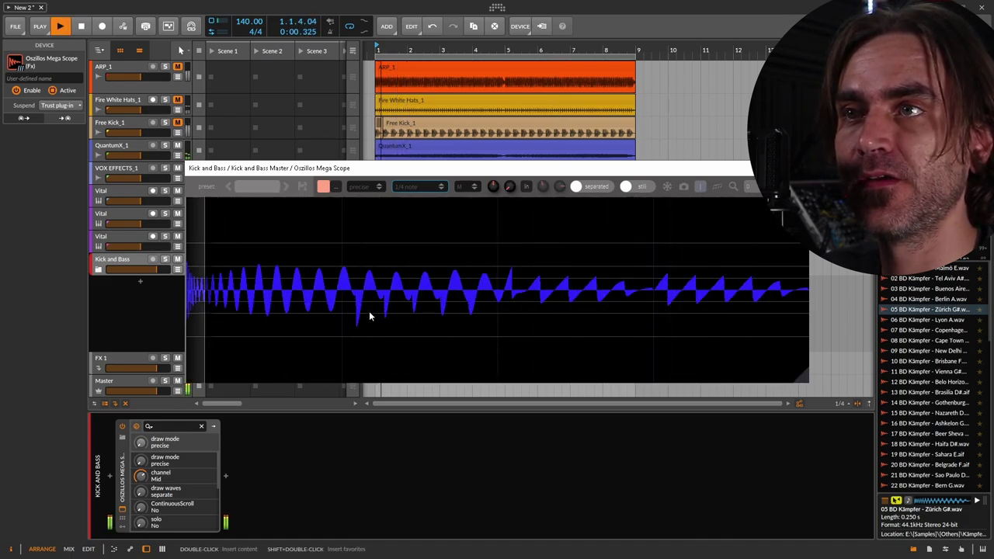
{"action": "key", "text": "space"}
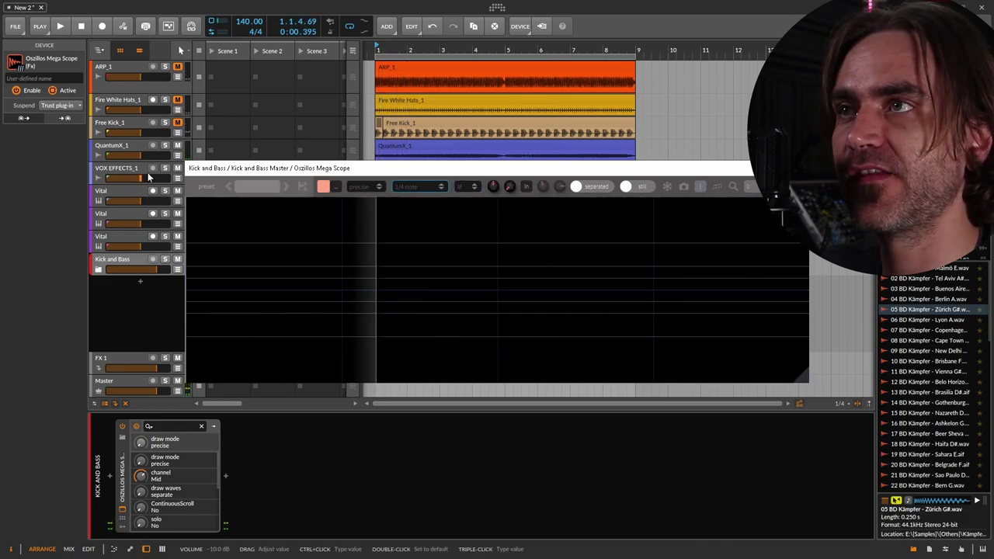
Step: Insert LFOTool after Vital in the Kick and Bass group and shape its volume curve to duck the bass, with the first step at 50
{"action": "left_click", "coordinate": [98, 269]}
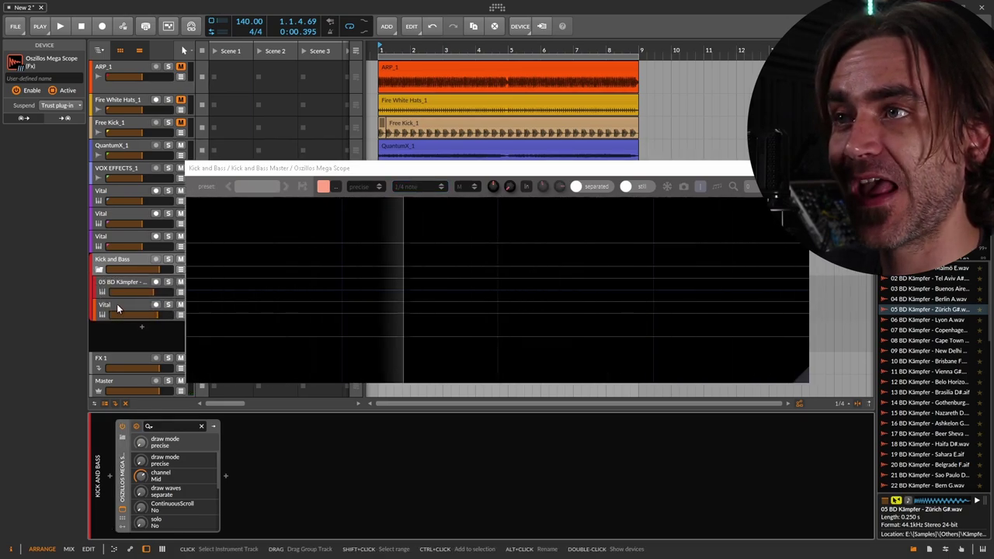
{"action": "left_click", "coordinate": [111, 306]}
{"action": "left_click", "coordinate": [227, 476]}
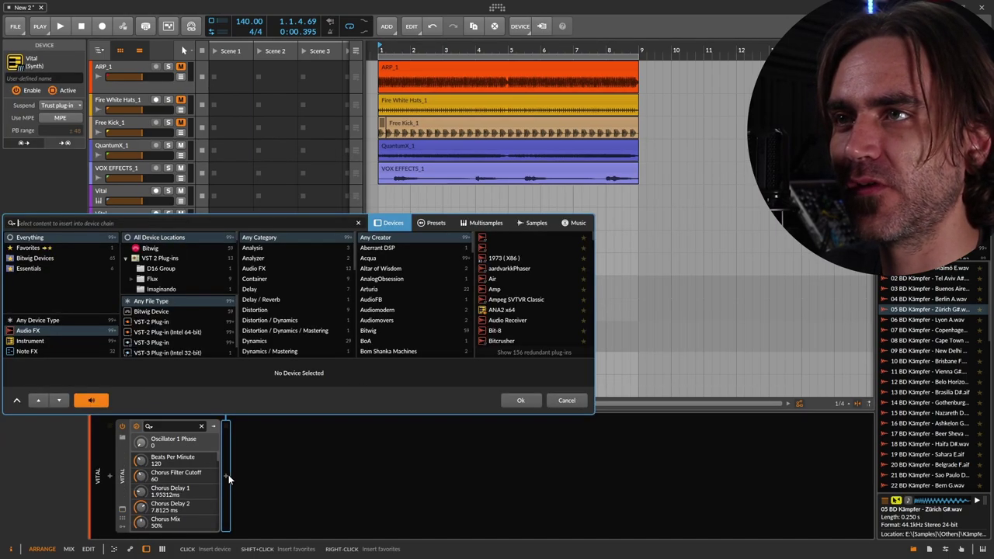
{"action": "double_click", "coordinate": [512, 240]}
{"action": "left_click_drag", "start_coordinate": [515, 238], "coordinate": [575, 209]}
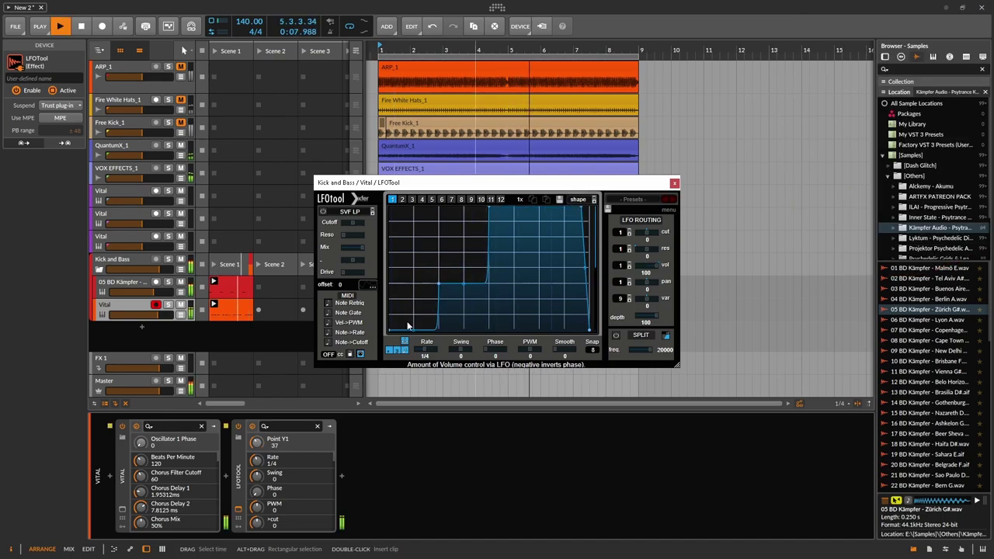
{"action": "left_click_drag", "start_coordinate": [439, 285], "coordinate": [439, 270]}
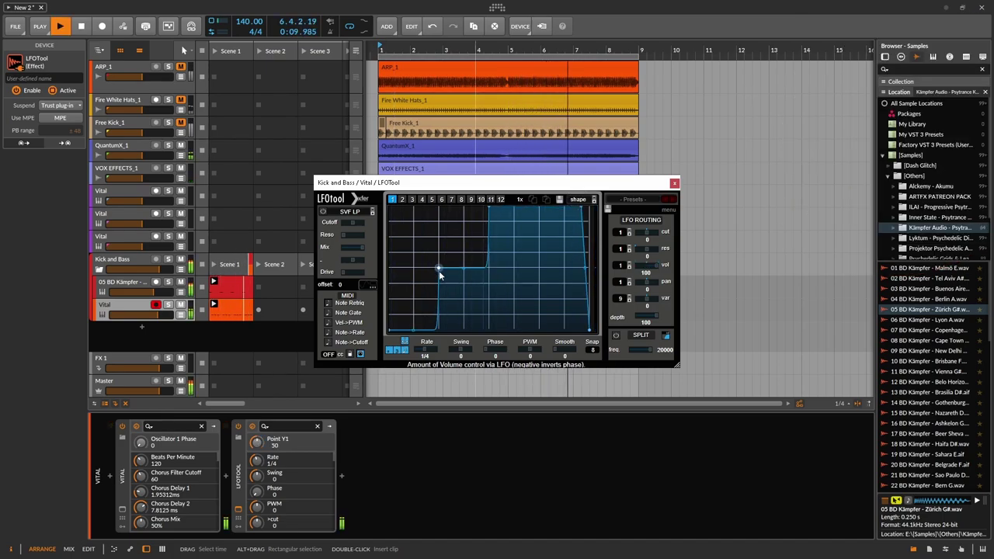
Step: Check the combined waveform in the Kick and Bass group's Oszillos Mega Scope, and stop playback
{"action": "left_click", "coordinate": [184, 318]}
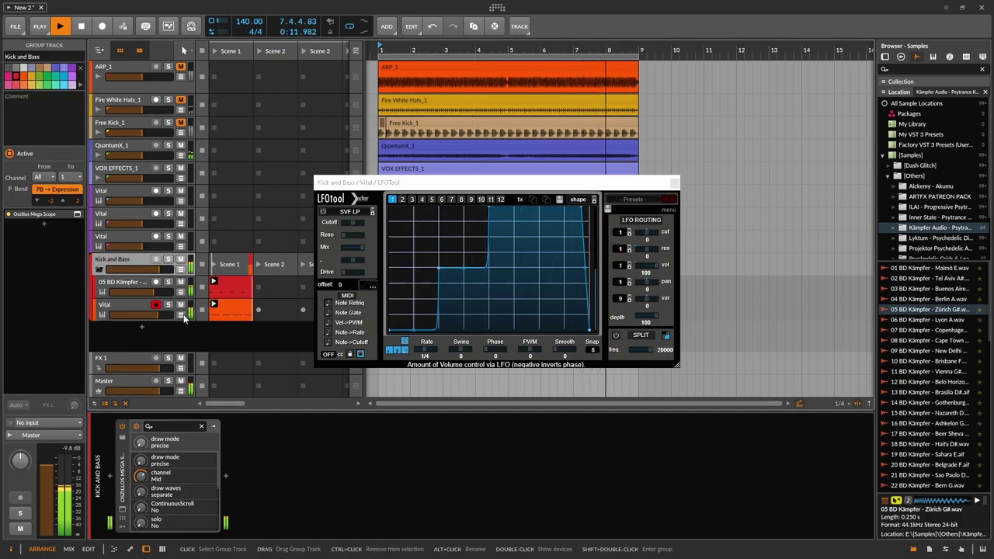
{"action": "left_click", "coordinate": [125, 508]}
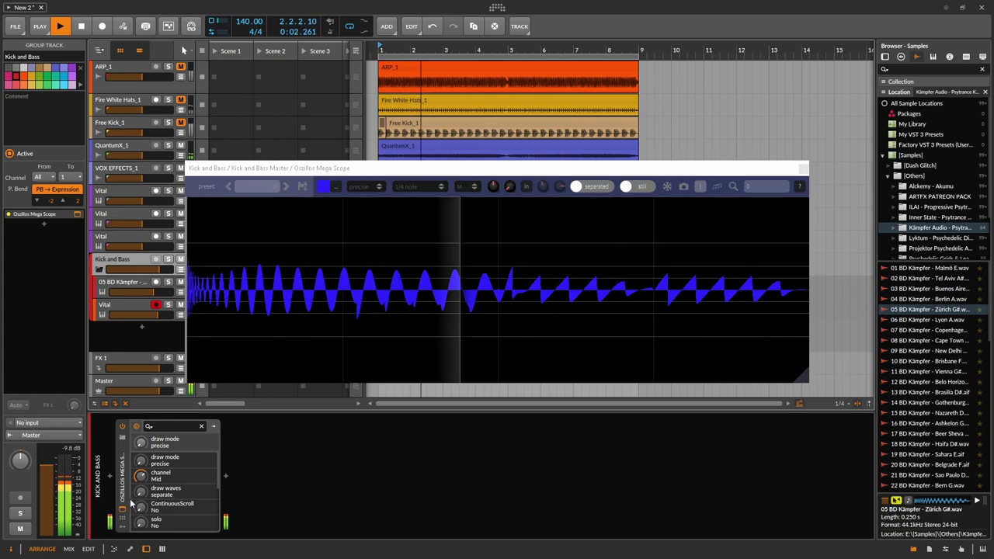
{"action": "key", "text": "space"}
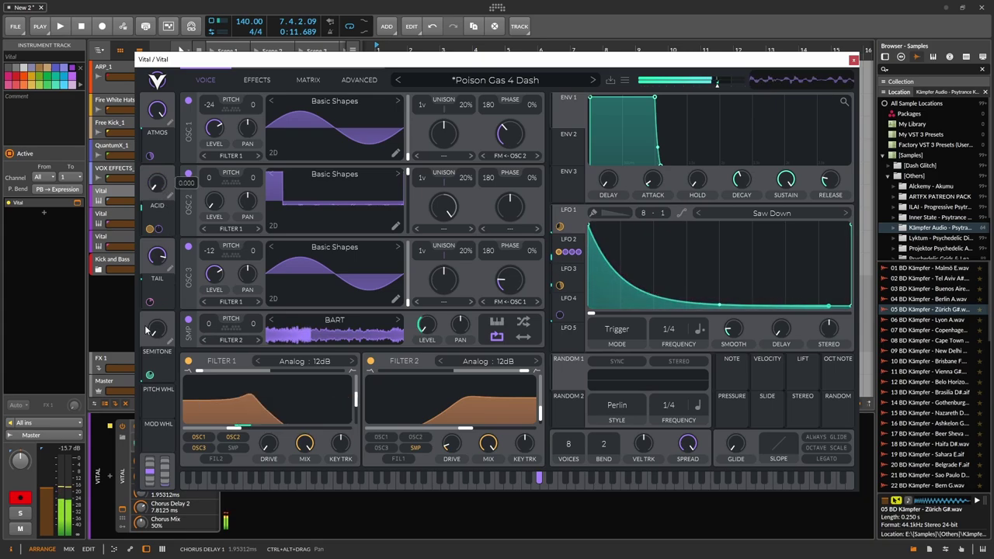
Step: Audition the macros of the Poison Gas 4 Dash patch in Vital, inspect its LFO 3, and close the synth window
{"action": "left_click_drag", "start_coordinate": [158, 342], "coordinate": [186, 149]}
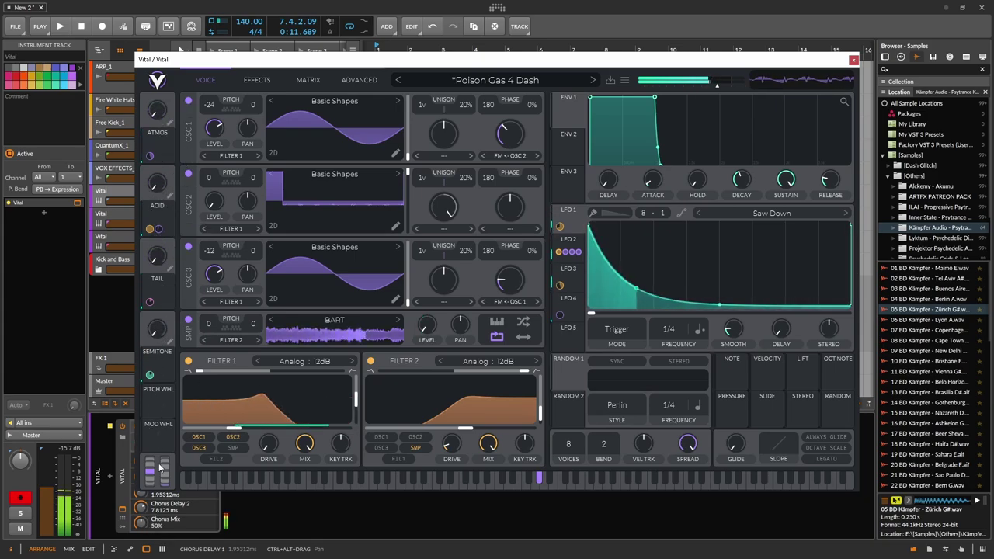
{"action": "left_click", "coordinate": [563, 252]}
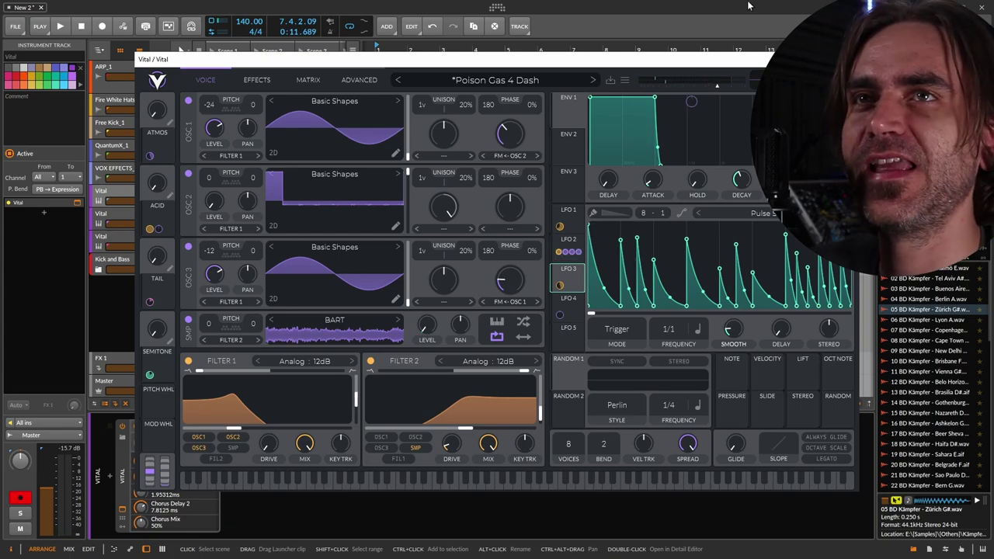
{"action": "left_click", "coordinate": [847, 59]}
Step: Place a Note FX Selector before Vital on the track below VOX EFFECTS_1 and add Riffer as its layer
{"action": "left_click", "coordinate": [122, 483]}
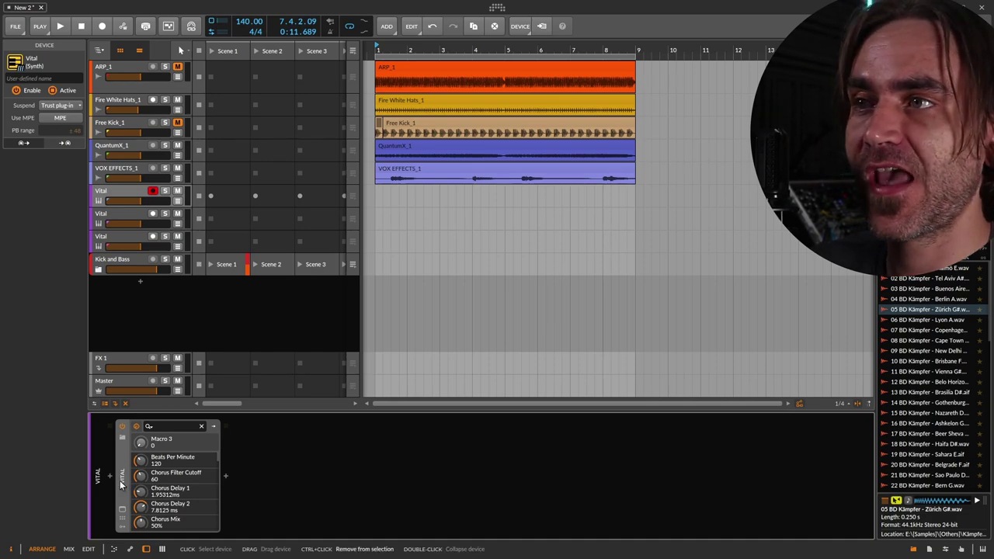
{"action": "key", "text": "ctrl+g"}
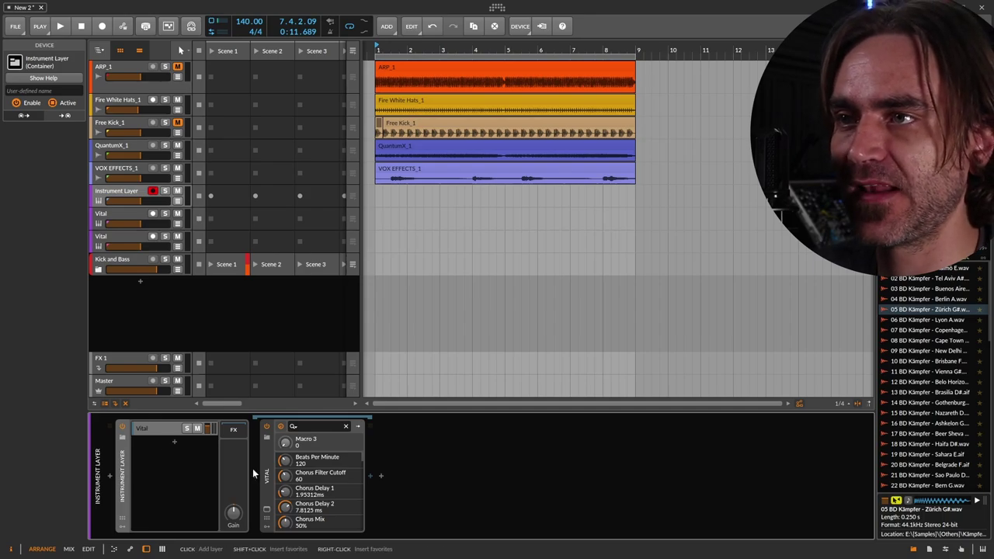
{"action": "left_click", "coordinate": [175, 442]}
{"action": "left_click", "coordinate": [40, 321]}
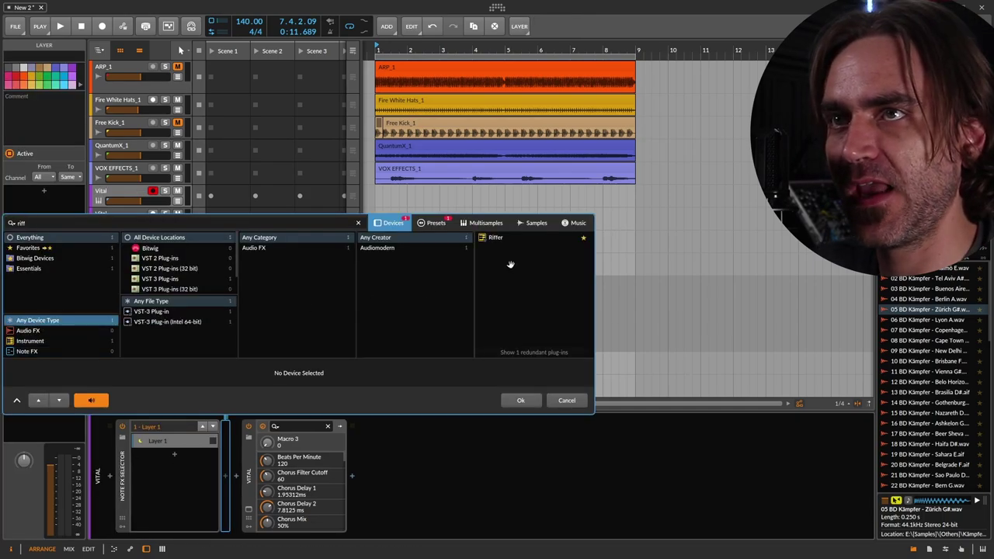
{"action": "left_click", "coordinate": [502, 237]}
{"action": "left_click", "coordinate": [521, 400]}
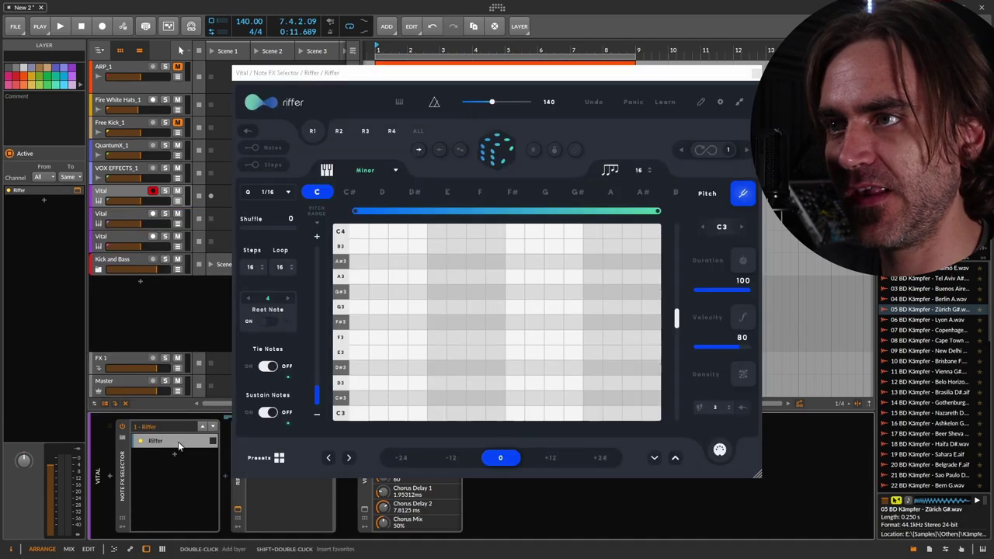
Step: Generate a random riff in Riffer and set its key to G# and its scale to Dash Glitch1
{"action": "key", "text": "space"}
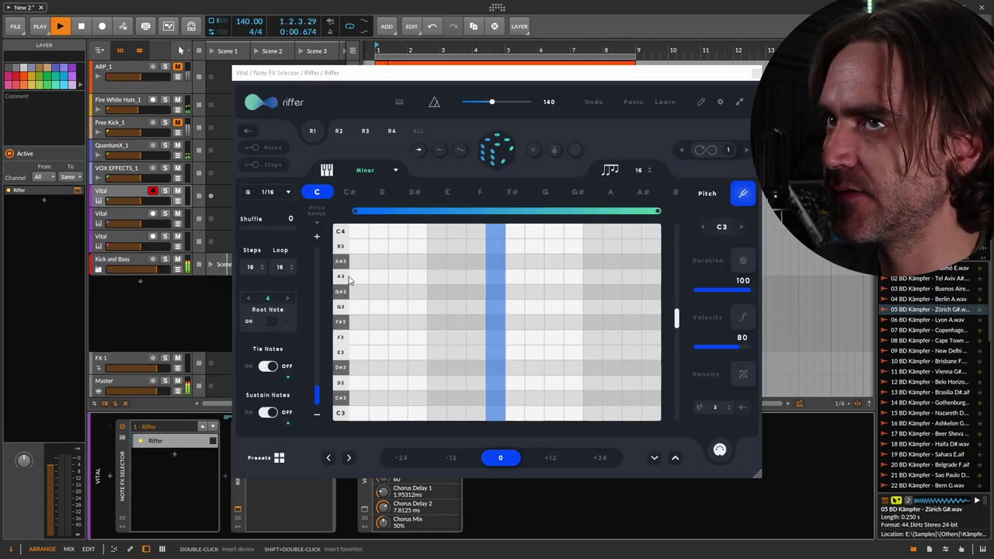
{"action": "left_click", "coordinate": [501, 149]}
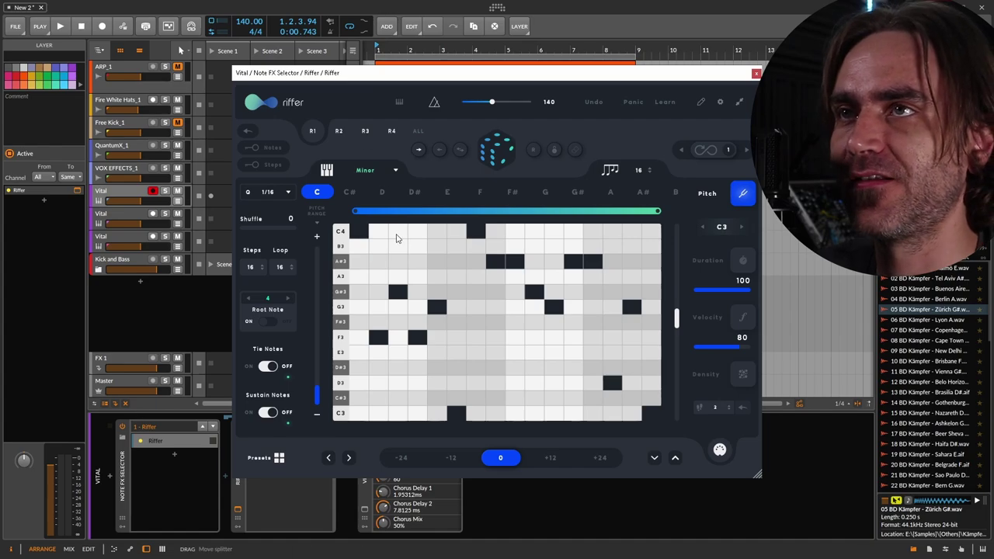
{"action": "left_click", "coordinate": [576, 193]}
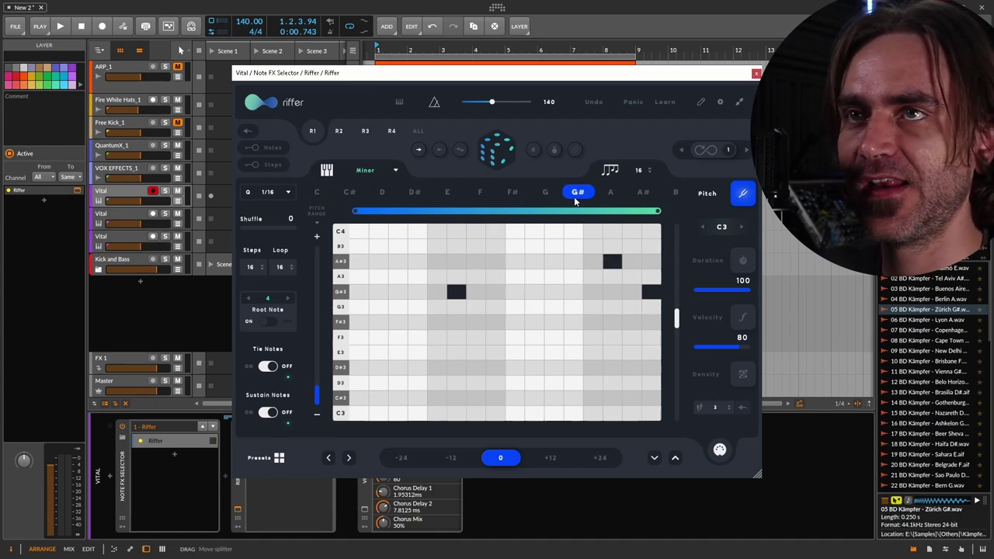
{"action": "left_click", "coordinate": [376, 174]}
{"action": "left_click", "coordinate": [444, 517]}
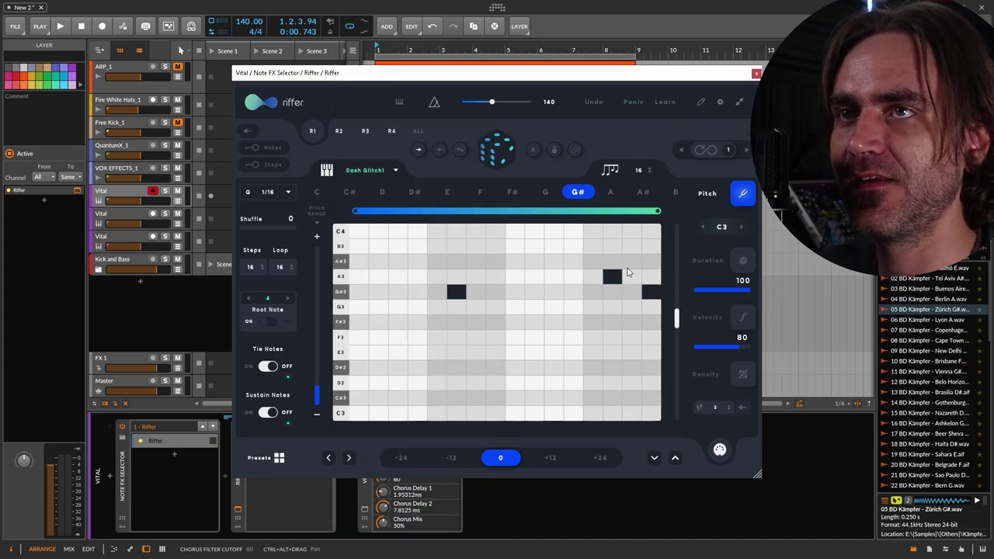
Step: Widen Riffer's pitch range to span C3 to E6 and set both Steps and Loop to 32
{"action": "left_click_drag", "start_coordinate": [320, 384], "coordinate": [325, 357]}
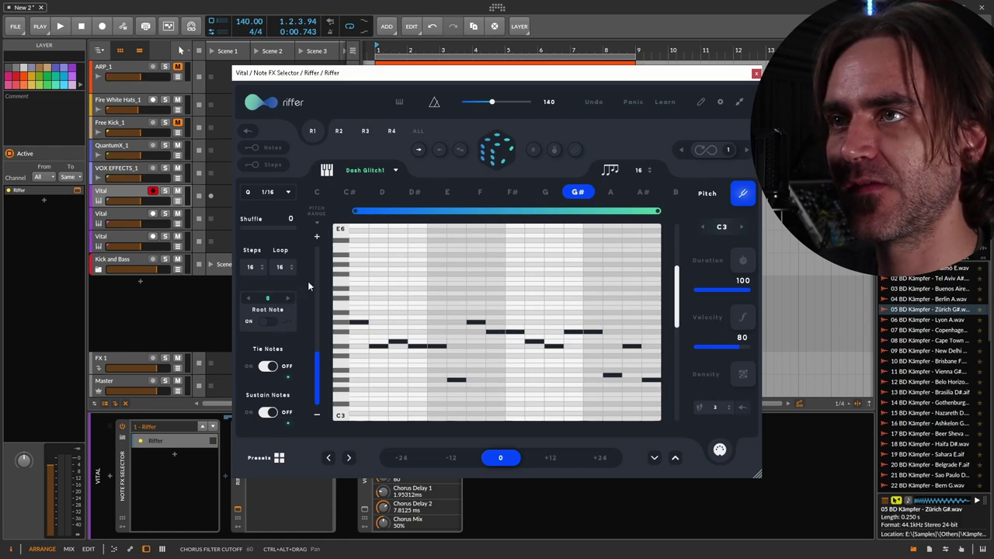
{"action": "left_click_drag", "start_coordinate": [250, 273], "coordinate": [284, 249]}
{"action": "left_click_drag", "start_coordinate": [281, 271], "coordinate": [283, 249]}
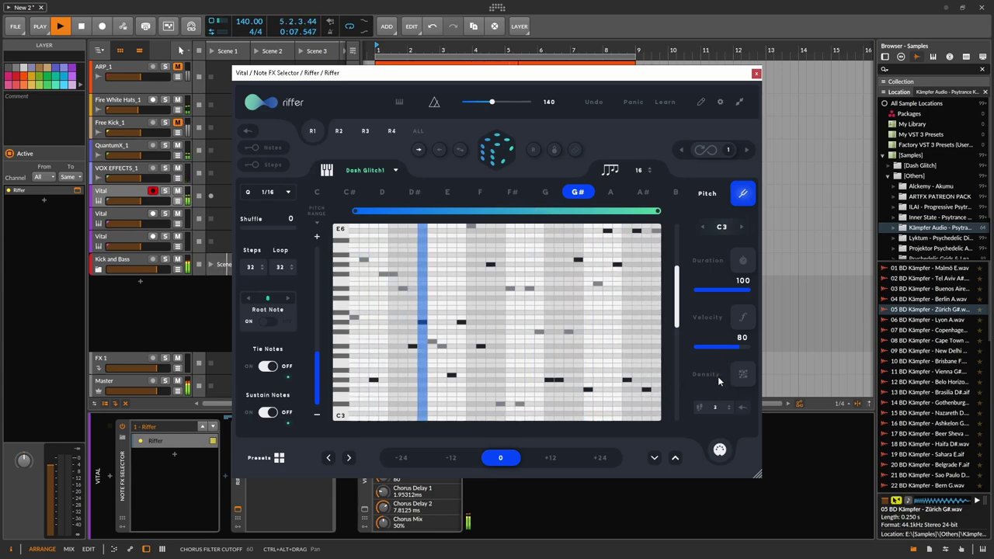
Step: Try raising the note density on individual steps of the riff, reset them to 1, and return to pitch editing
{"action": "left_click", "coordinate": [742, 375]}
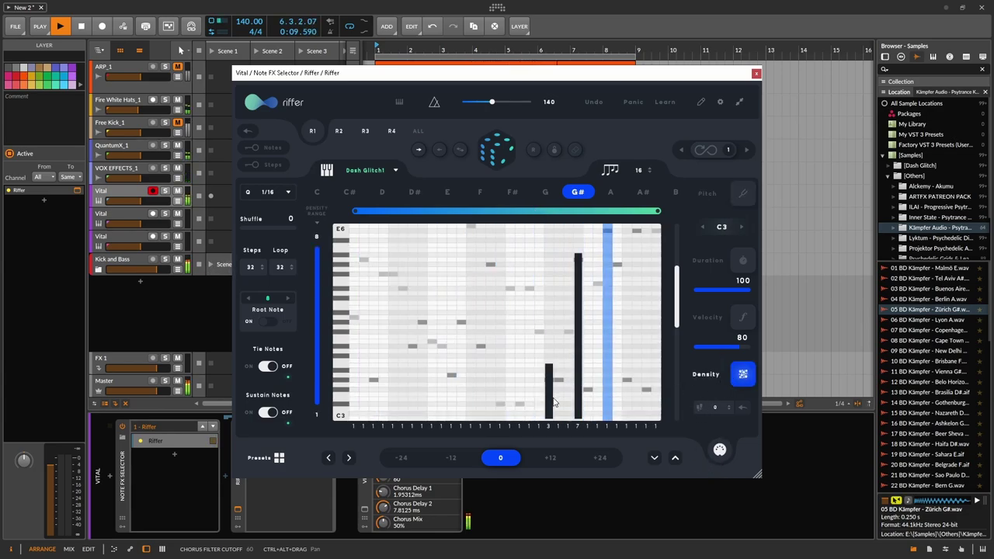
{"action": "mouse_move", "coordinate": [549, 396]}
{"action": "left_mouse_down"}
{"action": "mouse_move", "coordinate": [554, 464]}
{"action": "mouse_move", "coordinate": [580, 437]}
{"action": "left_mouse_up"}
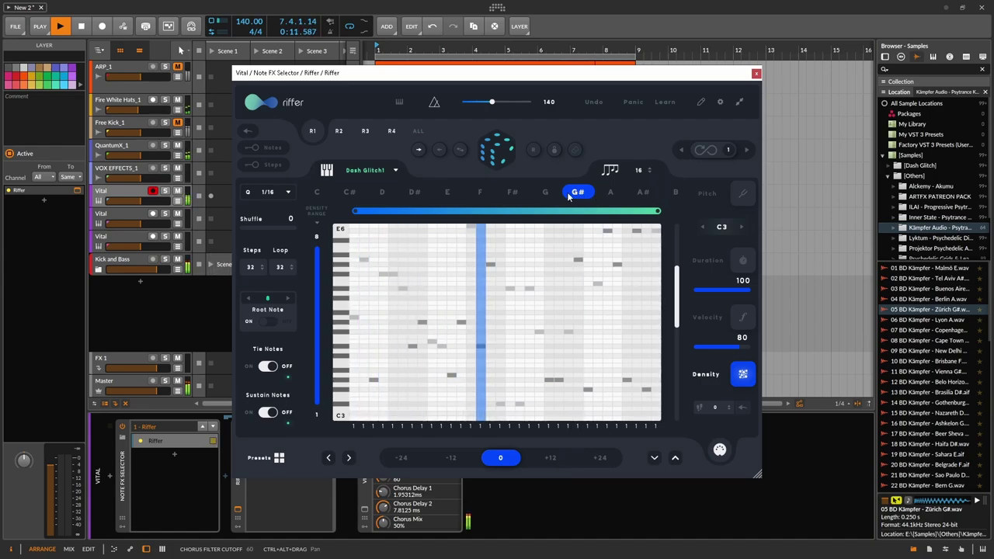
{"action": "left_click", "coordinate": [743, 193]}
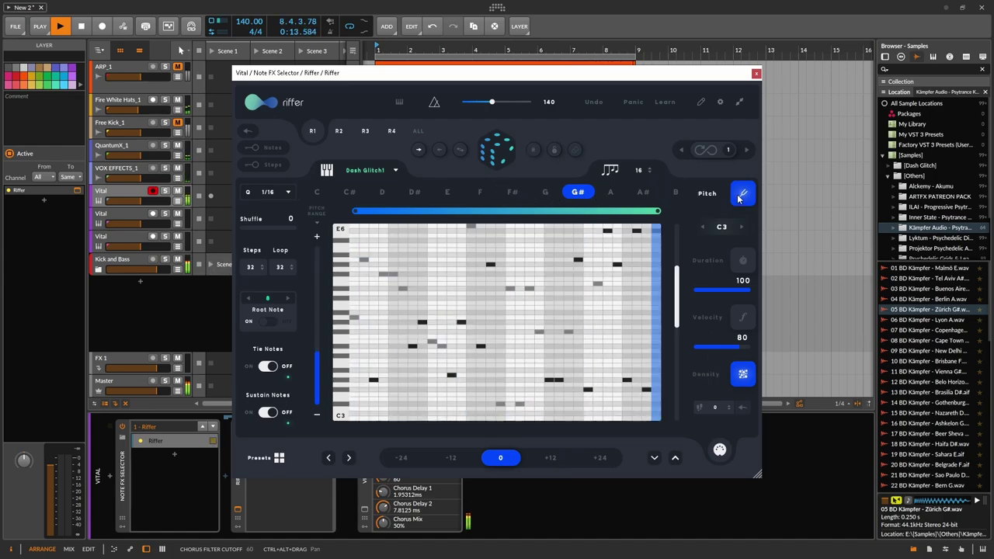
Step: Close Riffer, open the Vital synth window and turn up the ACID macro of the Poison Gas 4 Dash patch
{"action": "left_click", "coordinate": [755, 73]}
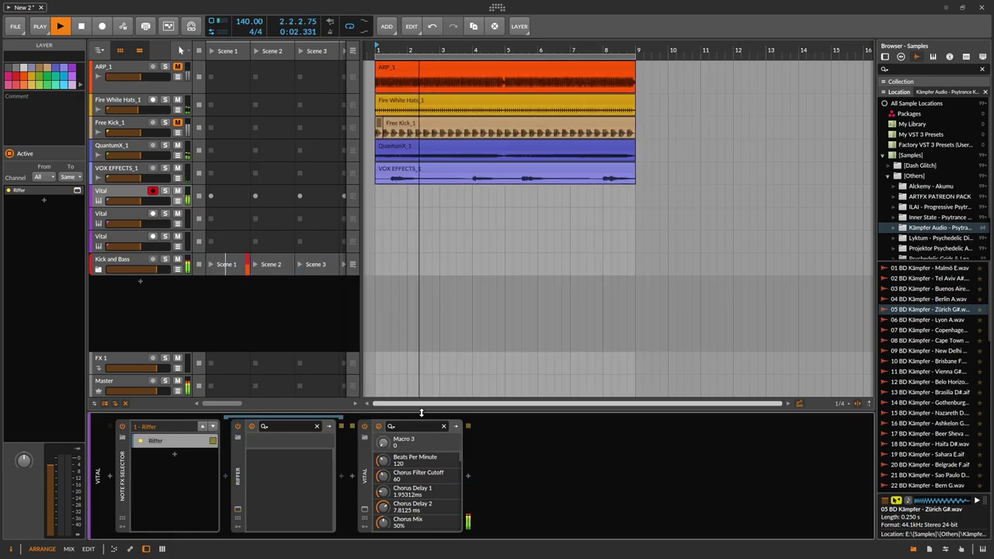
{"action": "left_click", "coordinate": [363, 510]}
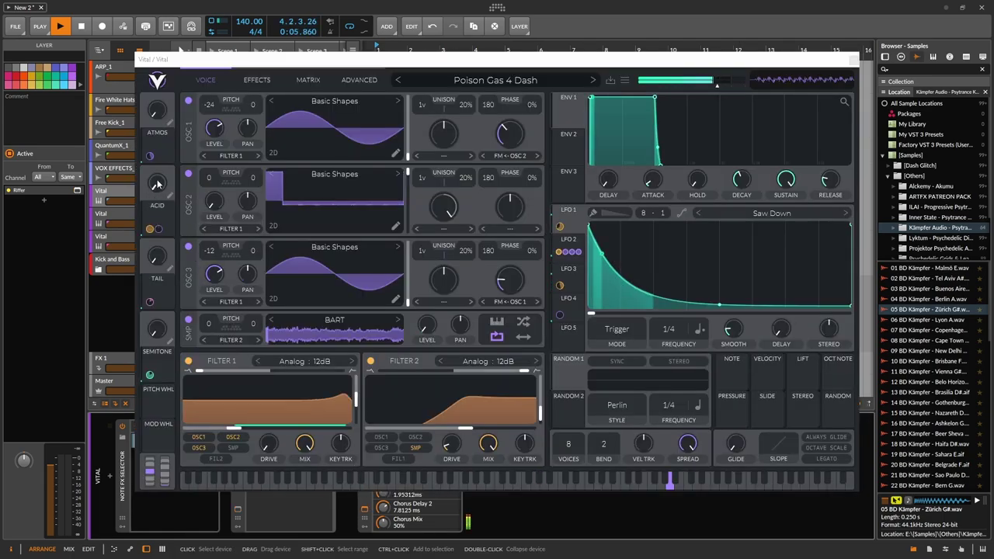
{"action": "left_click_drag", "start_coordinate": [158, 183], "coordinate": [161, 83]}
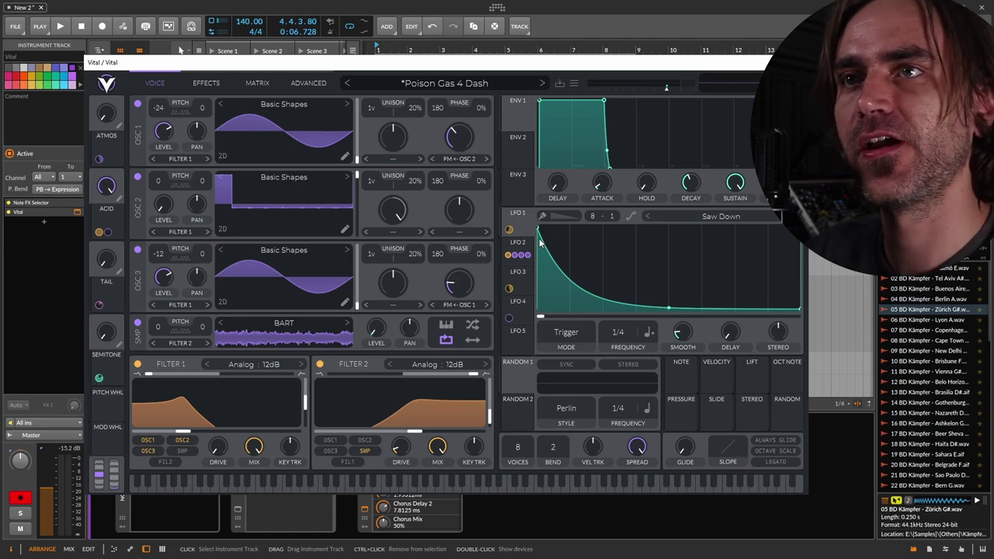
Step: Set the mode of LFO 3, LFO 2 and LFO 4 in the Vital patch to Sync
{"action": "left_click", "coordinate": [517, 272]}
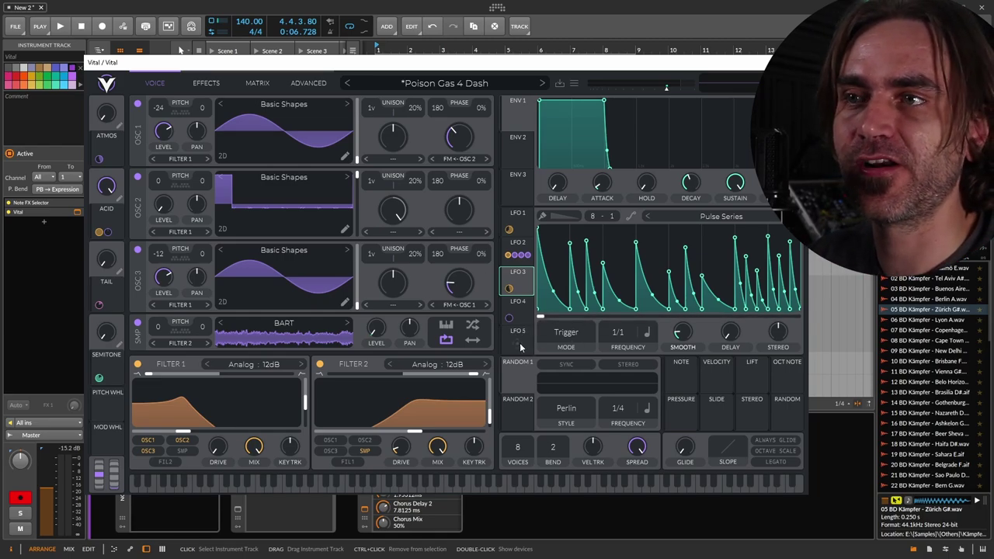
{"action": "left_click", "coordinate": [566, 333]}
{"action": "left_click", "coordinate": [562, 374]}
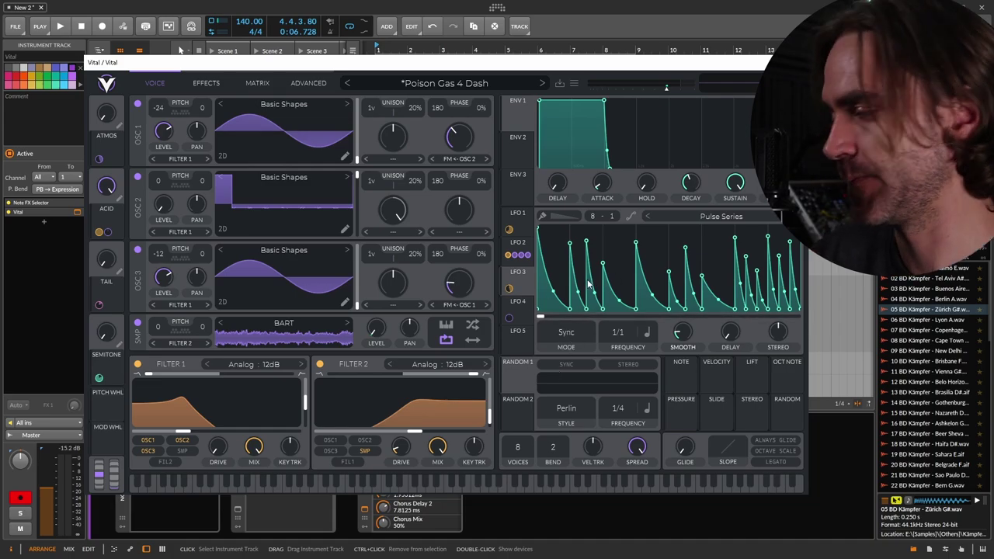
{"action": "key", "text": "space"}
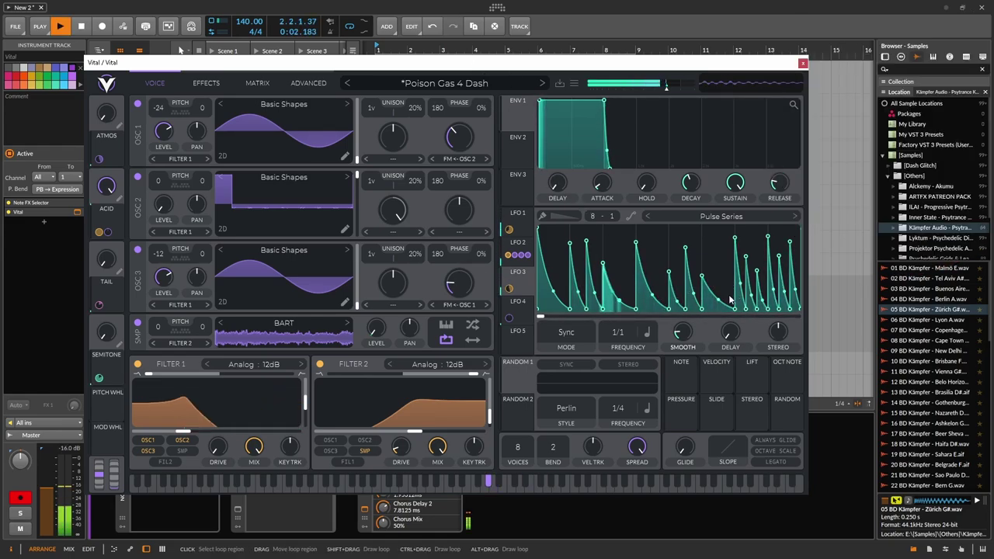
{"action": "left_click", "coordinate": [525, 246]}
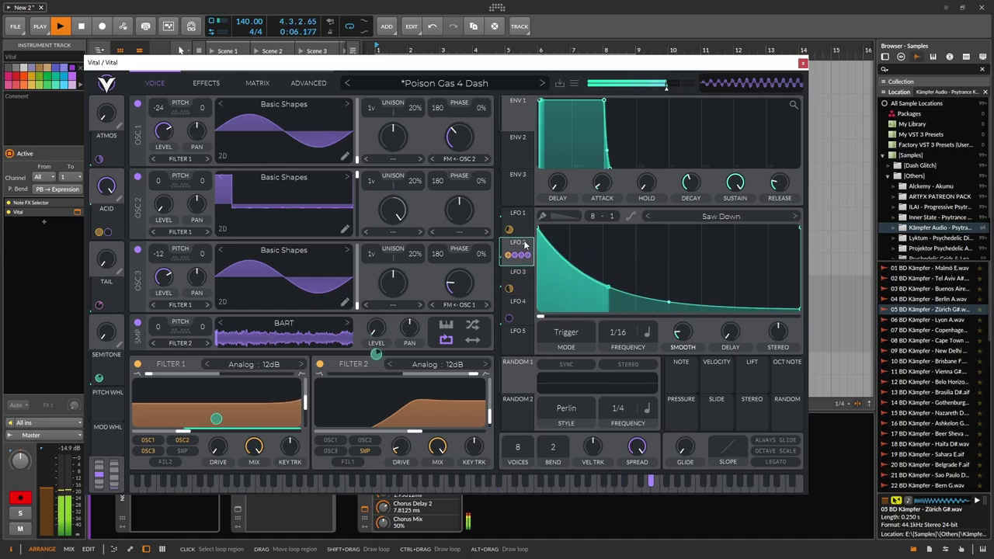
{"action": "left_click", "coordinate": [566, 333]}
{"action": "left_click", "coordinate": [554, 375]}
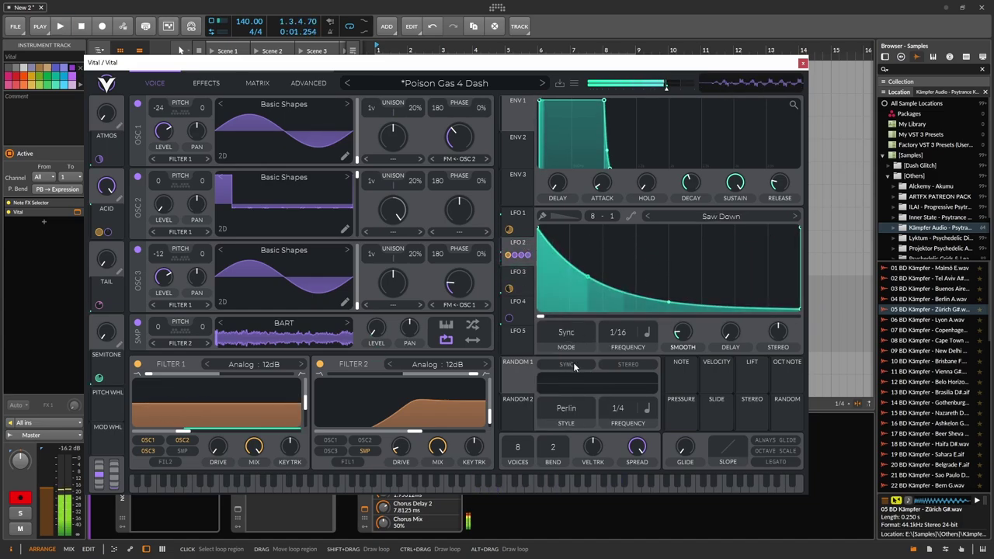
{"action": "left_click", "coordinate": [524, 227]}
{"action": "left_click", "coordinate": [523, 309]}
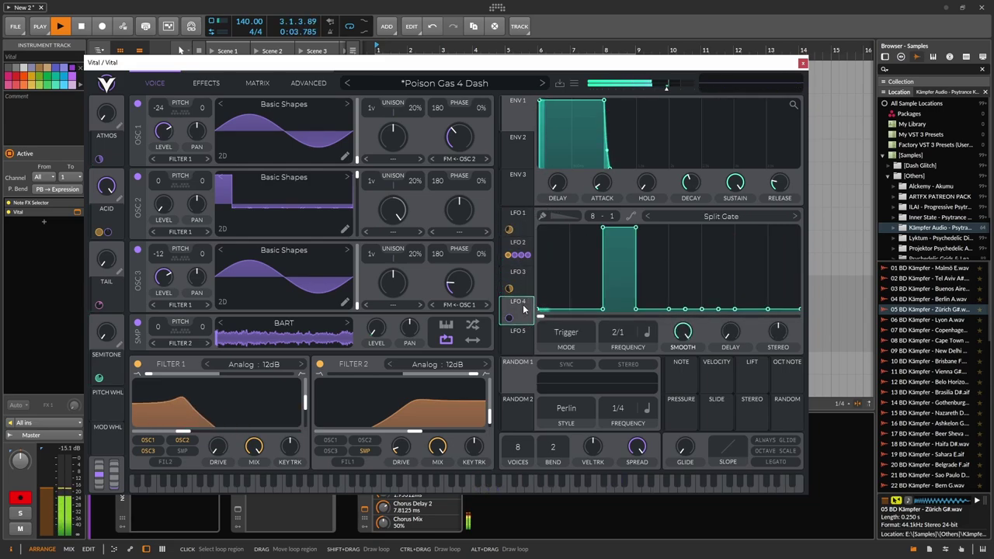
{"action": "left_click", "coordinate": [566, 333]}
{"action": "left_click", "coordinate": [567, 372]}
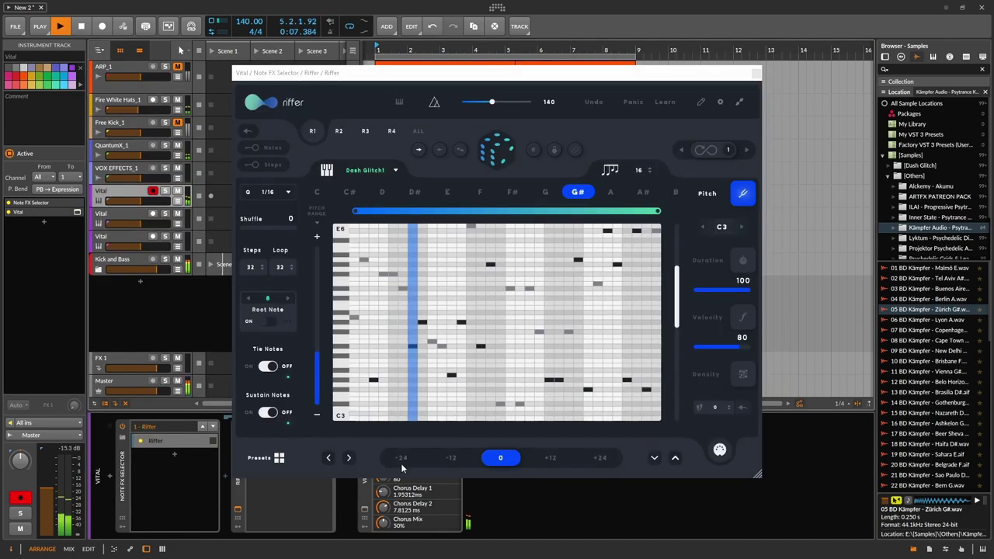
Step: Shift the riff's notes earlier in Riffer, regenerate the pattern randomly, and close the Riffer window
{"action": "left_click", "coordinate": [327, 458]}
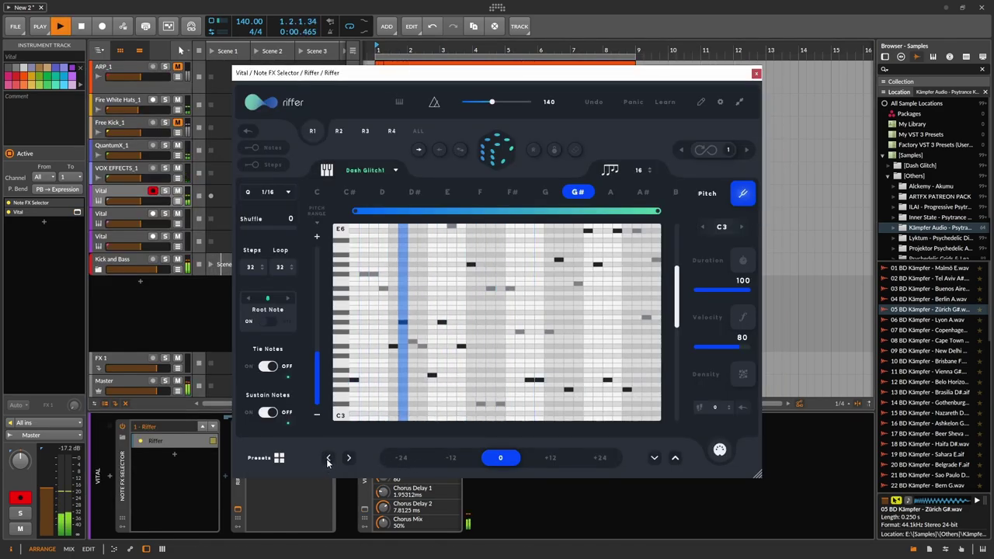
{"action": "left_click", "coordinate": [327, 458]}
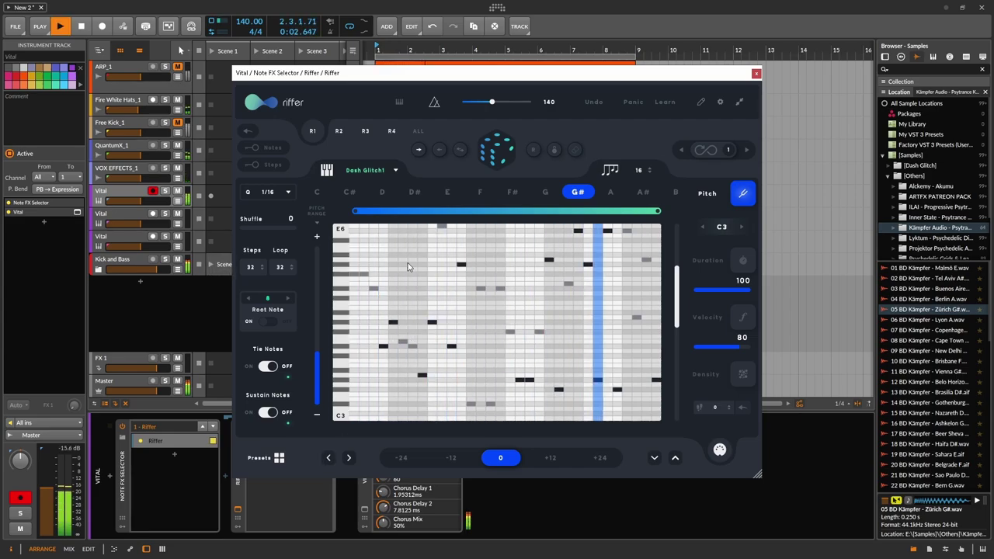
{"action": "left_click", "coordinate": [495, 154]}
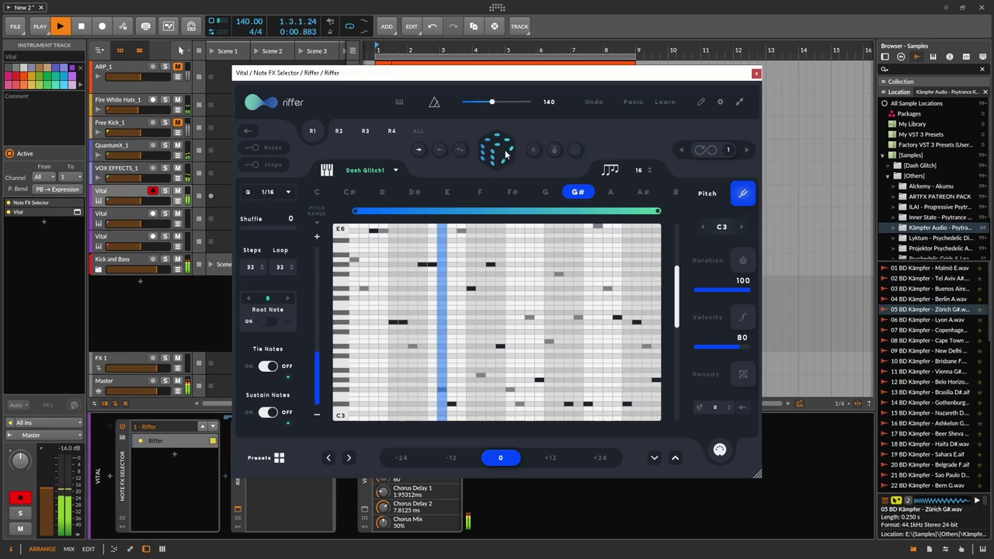
{"action": "left_click", "coordinate": [493, 157]}
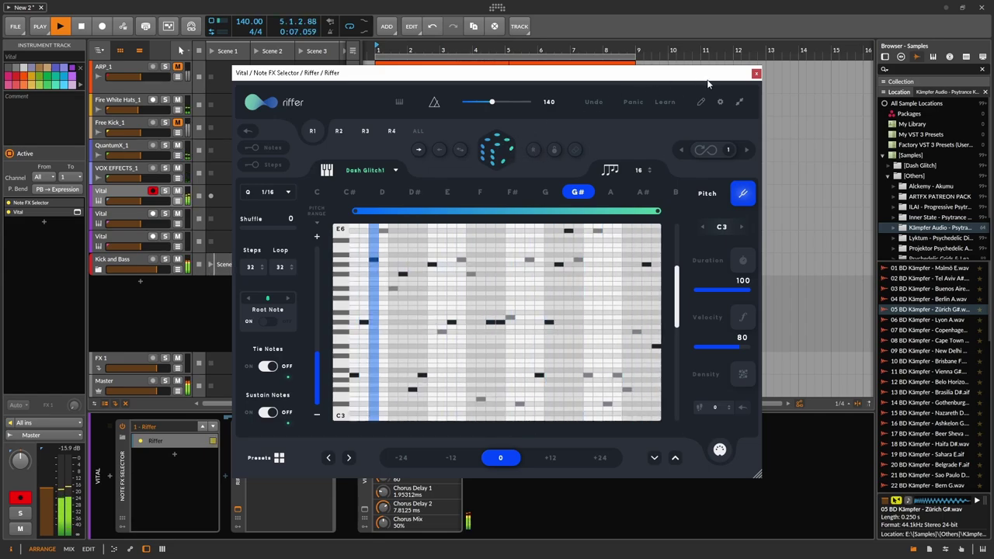
{"action": "left_click", "coordinate": [756, 75]}
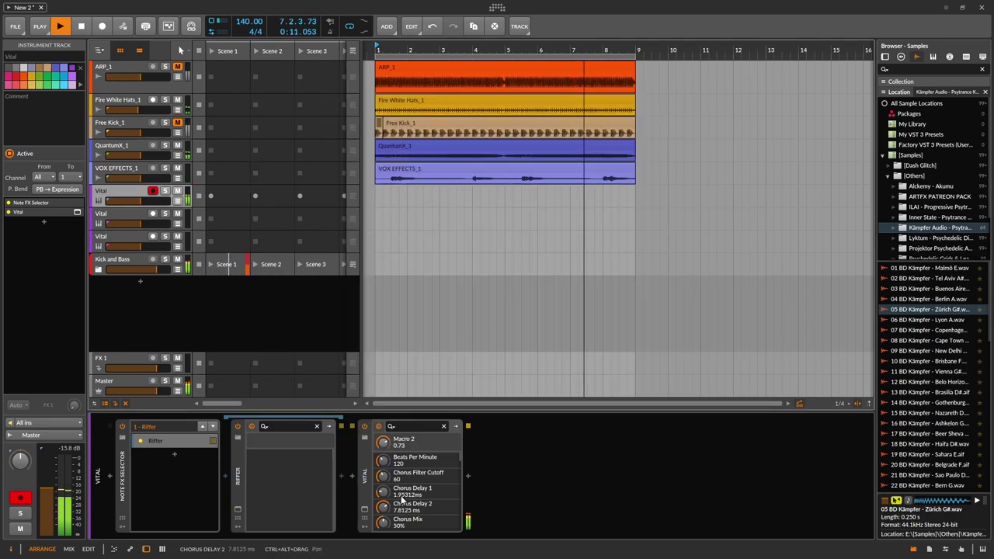
Step: Enable Vital's EQ effect, set its high band to a low-pass shape, and place the EQ between Chorus and Delay
{"action": "left_click", "coordinate": [365, 512]}
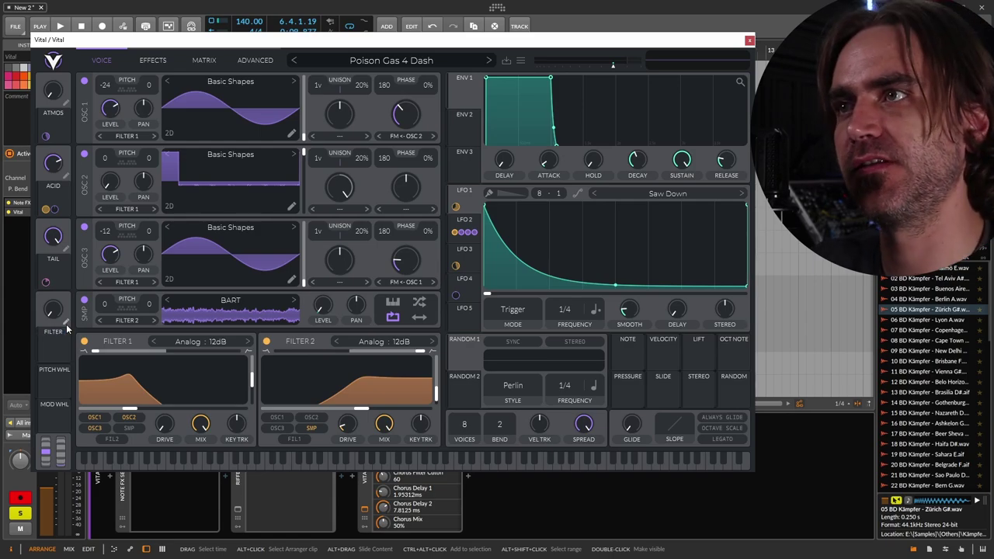
{"action": "left_click", "coordinate": [155, 61]}
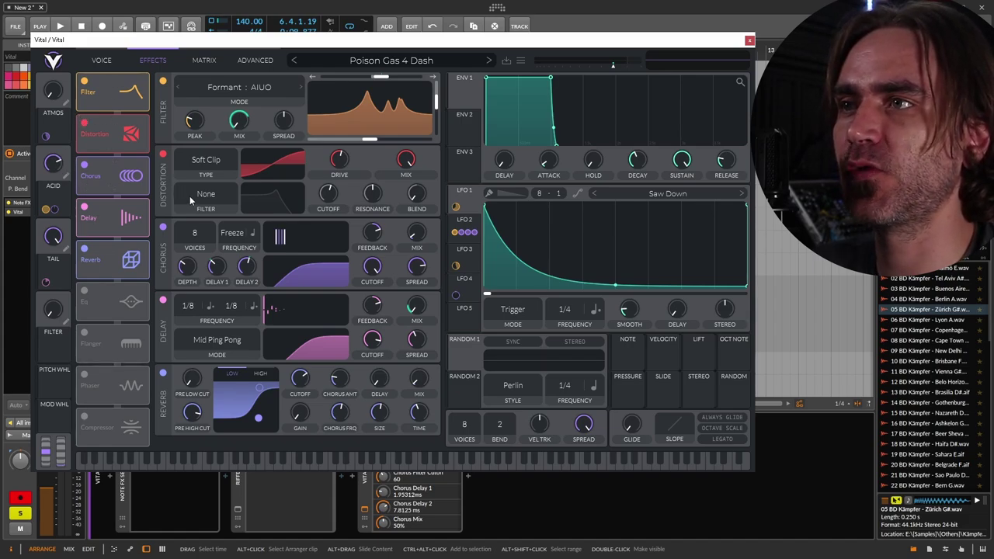
{"action": "left_click", "coordinate": [84, 290]}
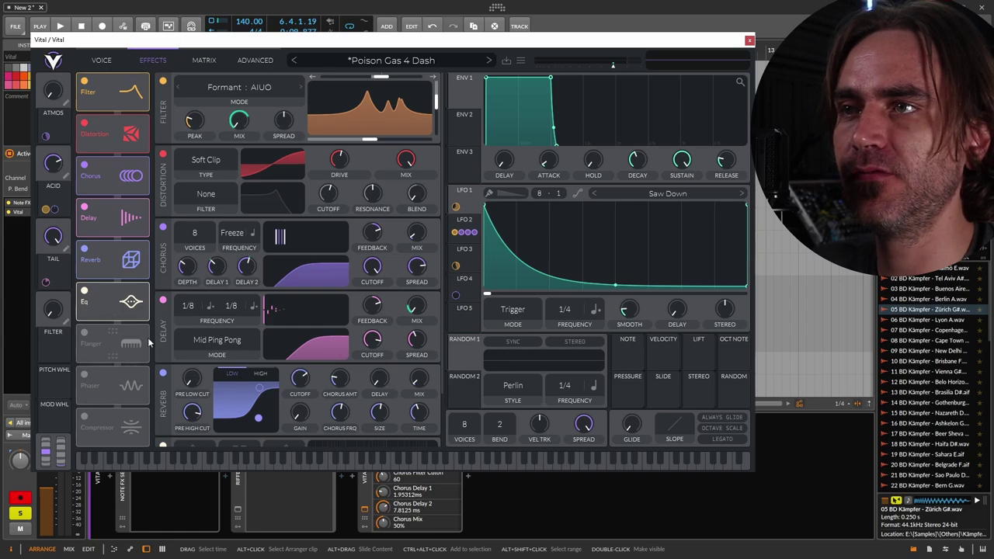
{"action": "scroll", "coordinate": [171, 423], "scroll_direction": "down", "scroll_amount": 2}
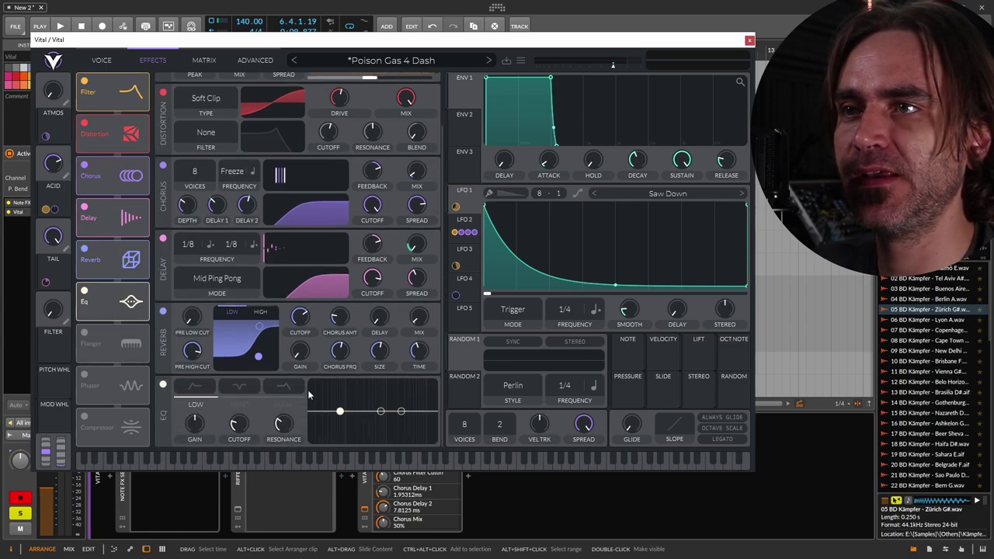
{"action": "left_click_drag", "start_coordinate": [395, 418], "coordinate": [416, 421]}
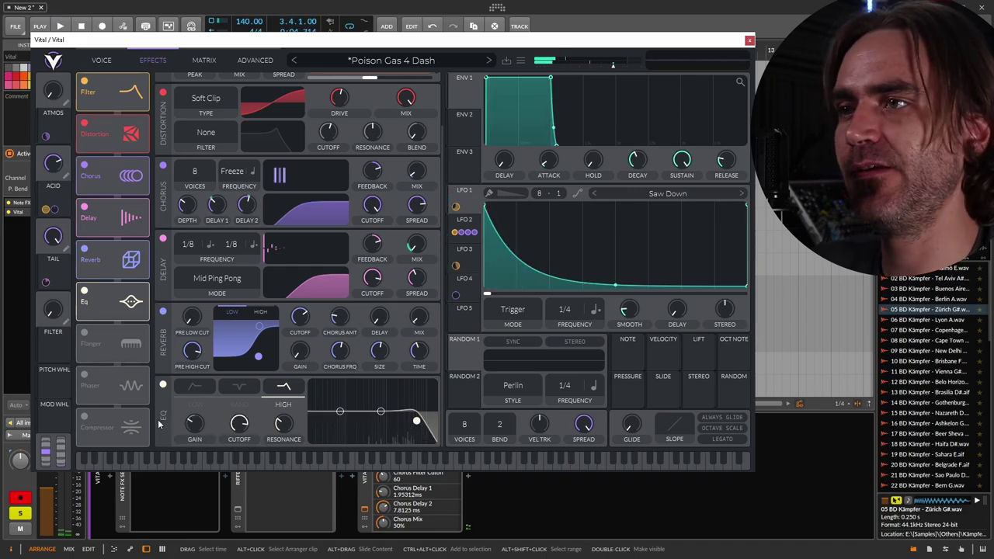
{"action": "left_click_drag", "start_coordinate": [115, 311], "coordinate": [122, 225]}
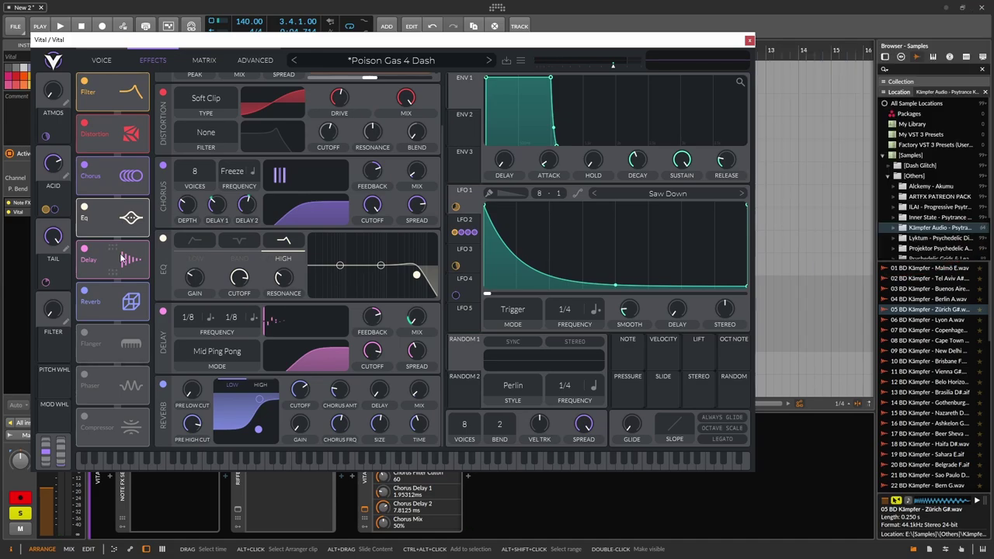
Step: During playback, lower the cutoff of the EQ's high band and raise its resonance
{"action": "key", "text": "space"}
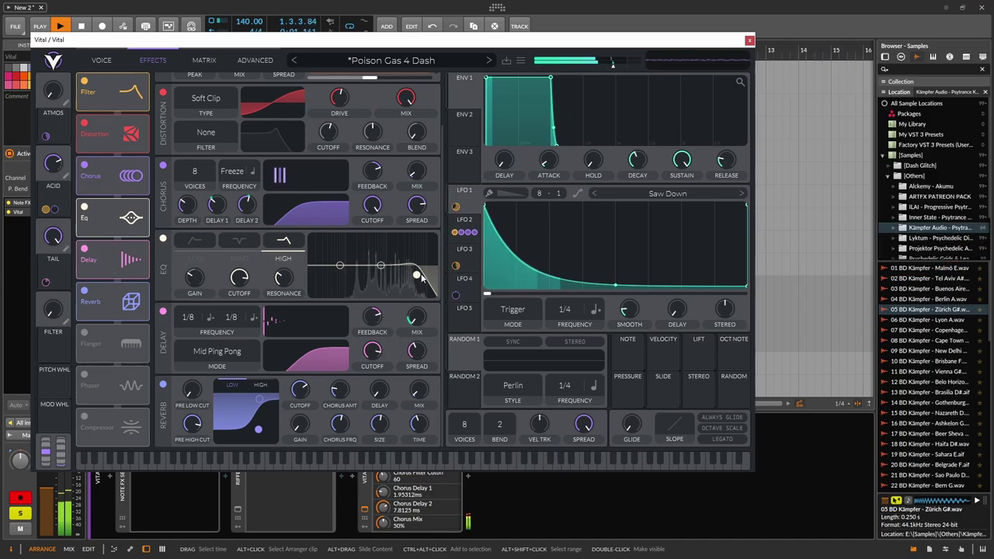
{"action": "left_click_drag", "start_coordinate": [417, 275], "coordinate": [370, 249]}
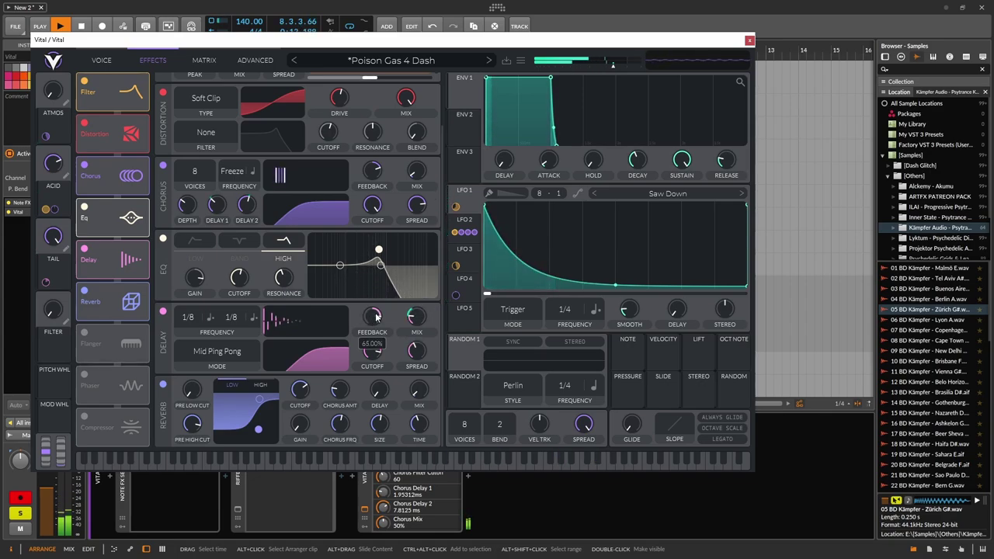
{"action": "mouse_move", "coordinate": [379, 254]}
{"action": "left_mouse_down"}
{"action": "mouse_move", "coordinate": [394, 251]}
{"action": "mouse_move", "coordinate": [344, 259]}
{"action": "mouse_move", "coordinate": [399, 249]}
{"action": "mouse_move", "coordinate": [334, 244]}
{"action": "mouse_move", "coordinate": [423, 243]}
{"action": "mouse_move", "coordinate": [342, 244]}
{"action": "mouse_move", "coordinate": [390, 242]}
{"action": "mouse_move", "coordinate": [366, 243]}
{"action": "left_mouse_up"}
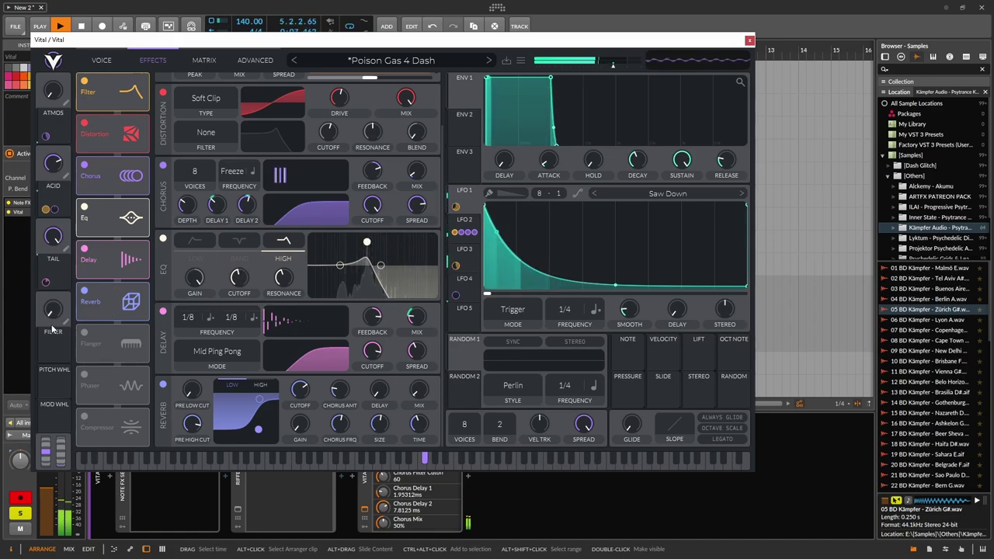
Step: Automate Vital's FILTER macro (Macro 4) in the arranger with a rising ramp up to 84% at 9.1.1
{"action": "left_click_drag", "start_coordinate": [47, 345], "coordinate": [350, 287]}
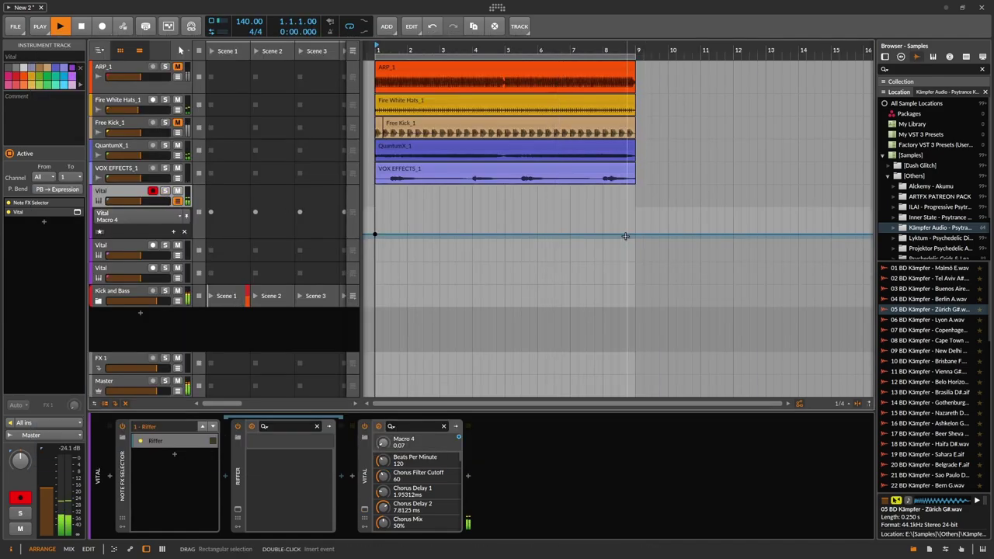
{"action": "left_click_drag", "start_coordinate": [643, 234], "coordinate": [627, 215]}
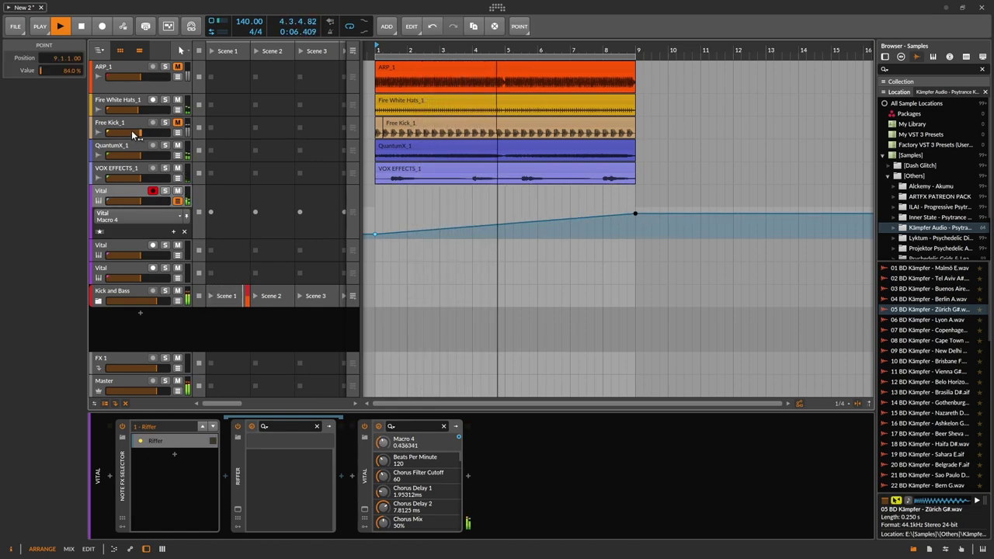
Step: Delete the ARP_1 and Free Kick_1 audio tracks and hide the first Vital track's automation lane
{"action": "left_click_drag", "start_coordinate": [120, 126], "coordinate": [126, 92]}
{"action": "left_click", "coordinate": [126, 88], "text": "shift"}
{"action": "right_click", "coordinate": [125, 88]}
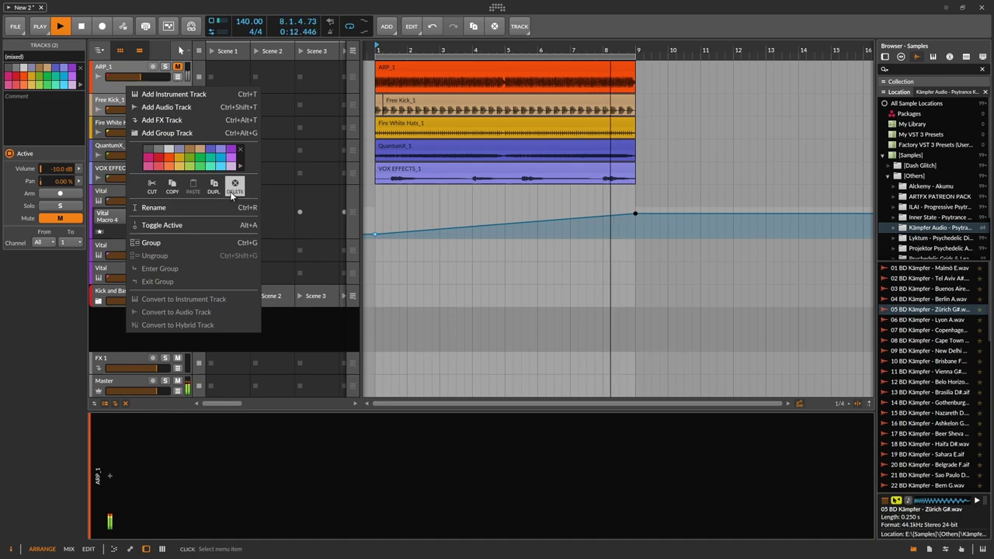
{"action": "left_click", "coordinate": [235, 187]}
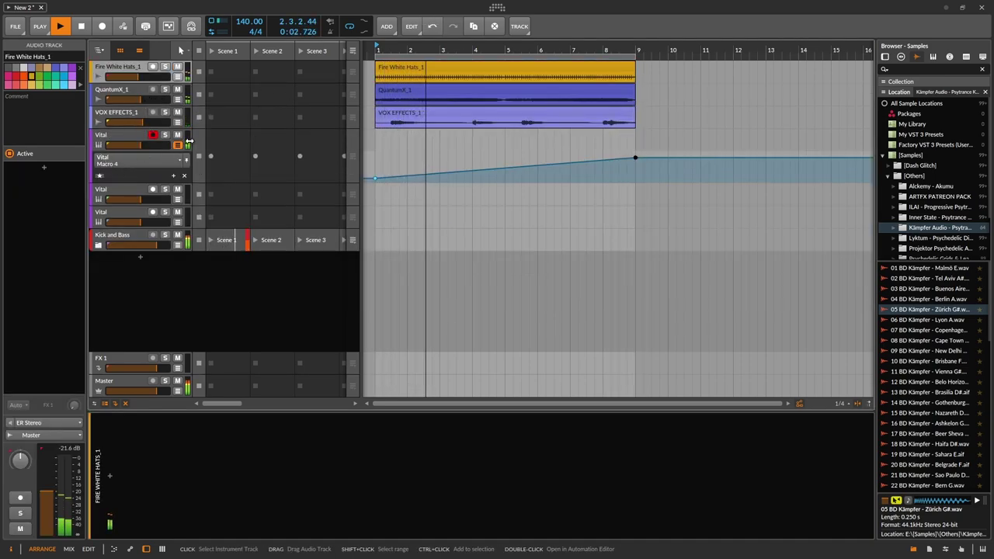
{"action": "left_click", "coordinate": [176, 147]}
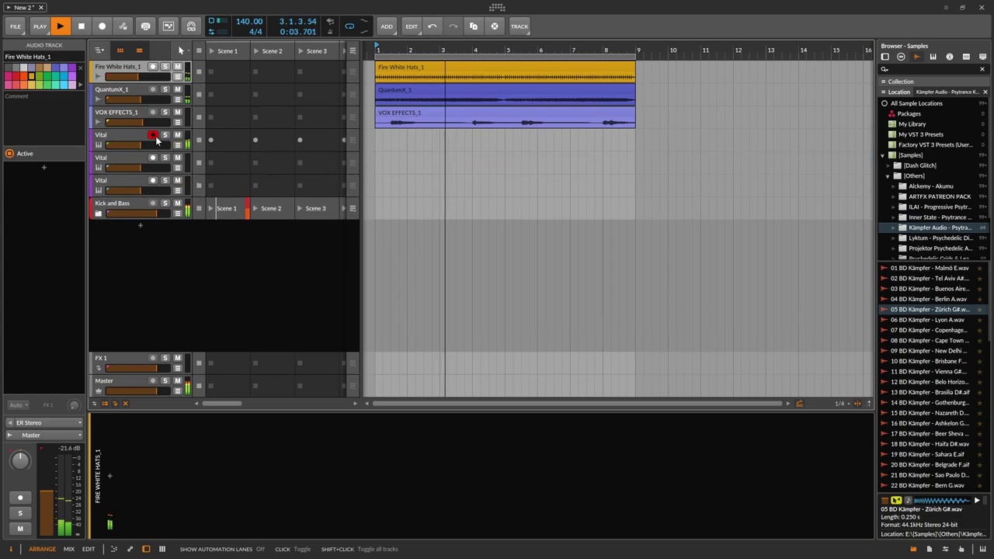
Step: Open the second Vital track's SFX Riser 4 Dash instrument and set the frequency of LFO 2 to 0.067 secs
{"action": "left_click", "coordinate": [110, 163]}
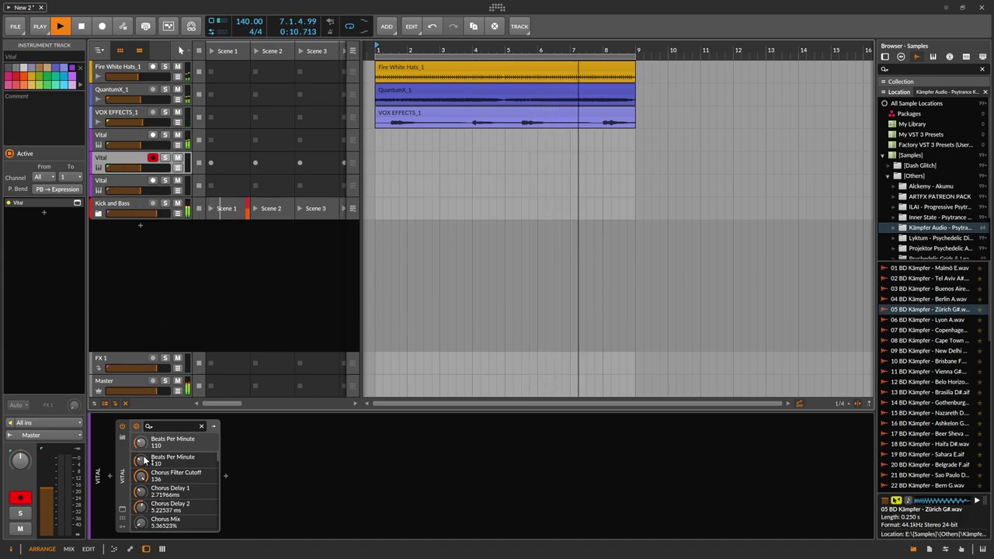
{"action": "left_click", "coordinate": [123, 510]}
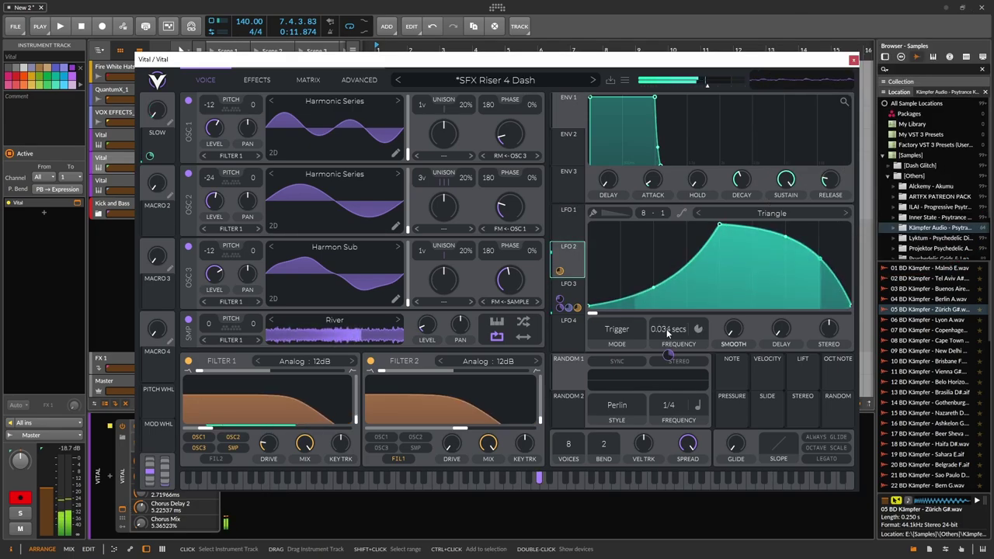
{"action": "left_click_drag", "start_coordinate": [666, 328], "coordinate": [661, 331]}
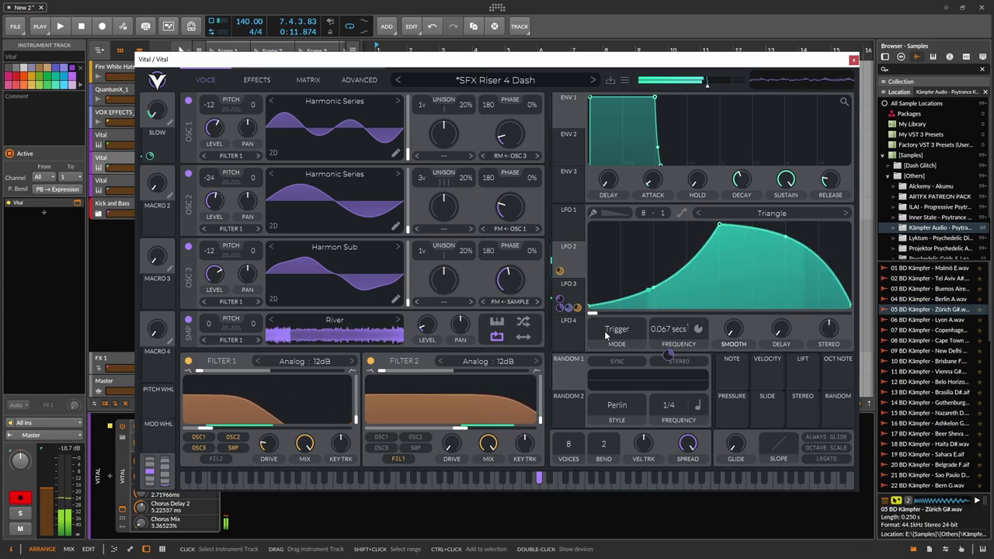
Step: Audition the riser sound with oscillators 3, 2 and 1 each switched off and back on
{"action": "left_click", "coordinate": [188, 247]}
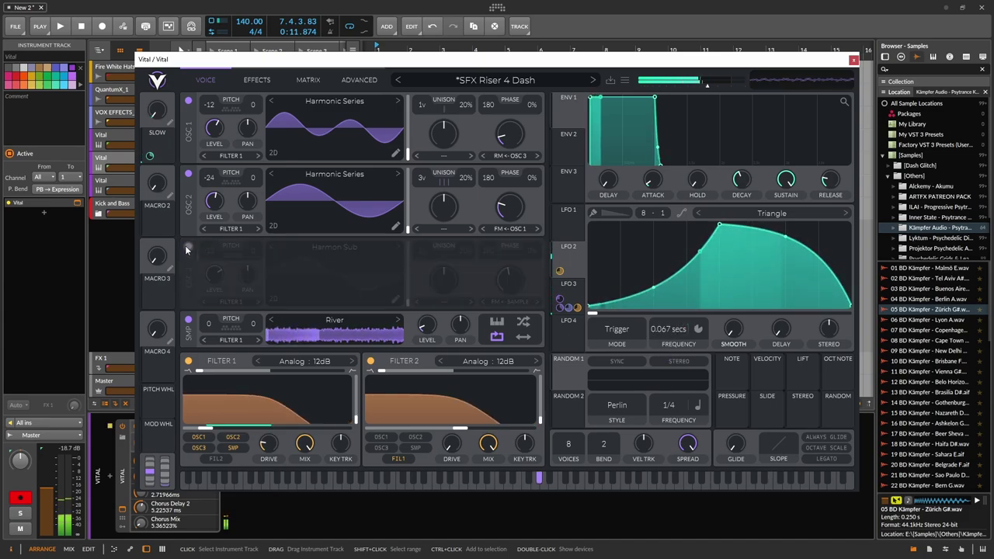
{"action": "left_click", "coordinate": [188, 247]}
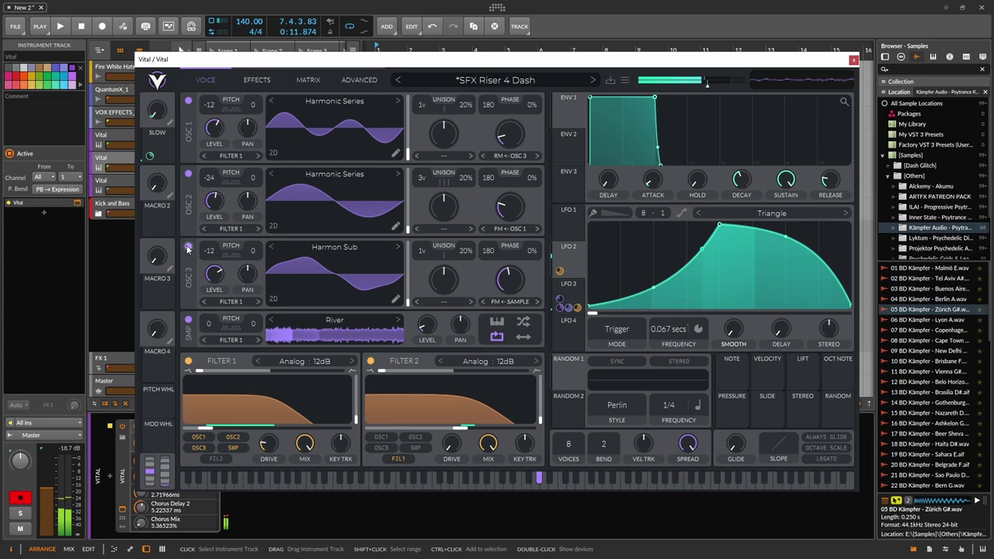
{"action": "left_click", "coordinate": [188, 174]}
{"action": "left_click", "coordinate": [188, 174]}
{"action": "left_click", "coordinate": [188, 102]}
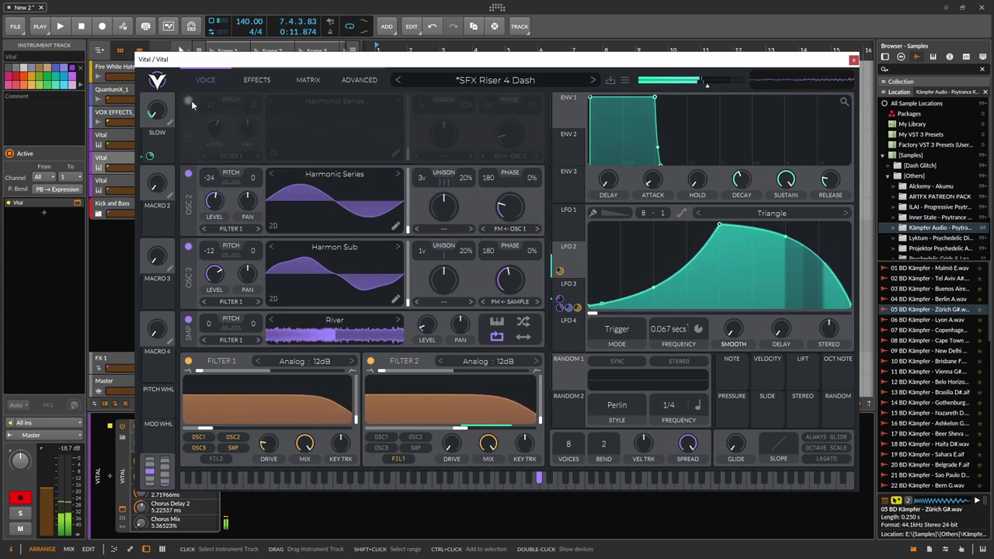
{"action": "left_click", "coordinate": [189, 102]}
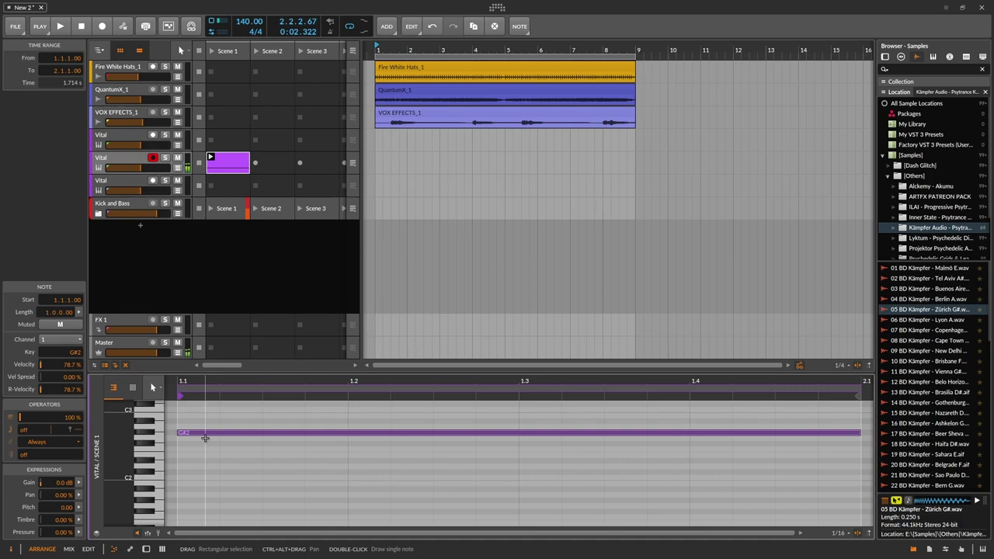
Step: Transpose the riser clip's note up one octave to G#3 and extend both the clip loop and the note to four bars
{"action": "key", "text": "shift+Up"}
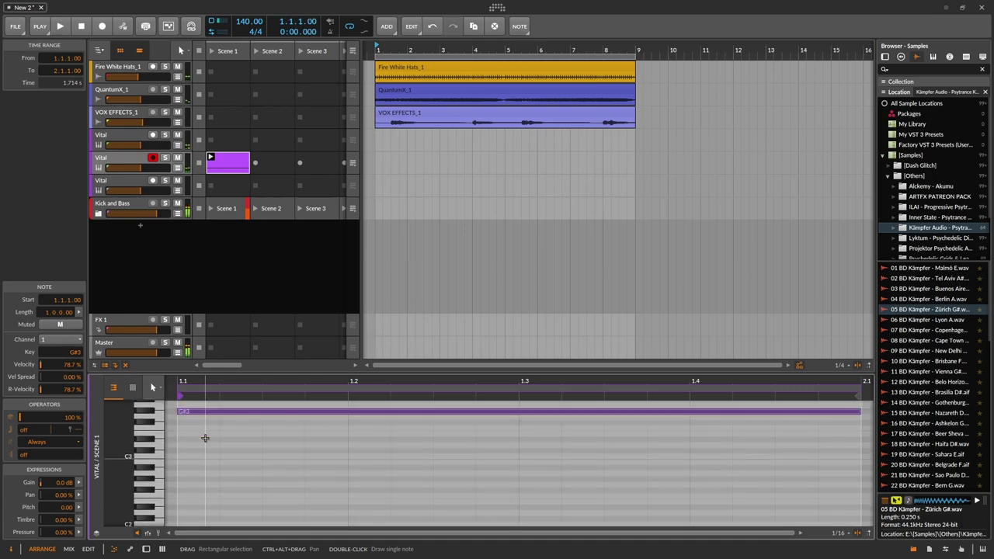
{"action": "scroll", "coordinate": [256, 440], "scroll_direction": "down", "scroll_amount": 5}
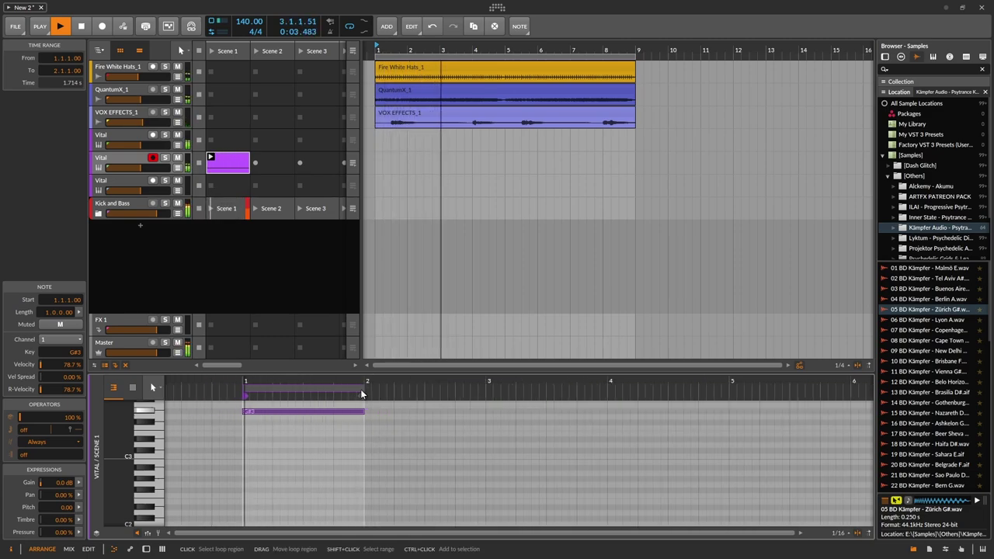
{"action": "left_click_drag", "start_coordinate": [368, 393], "coordinate": [627, 410]}
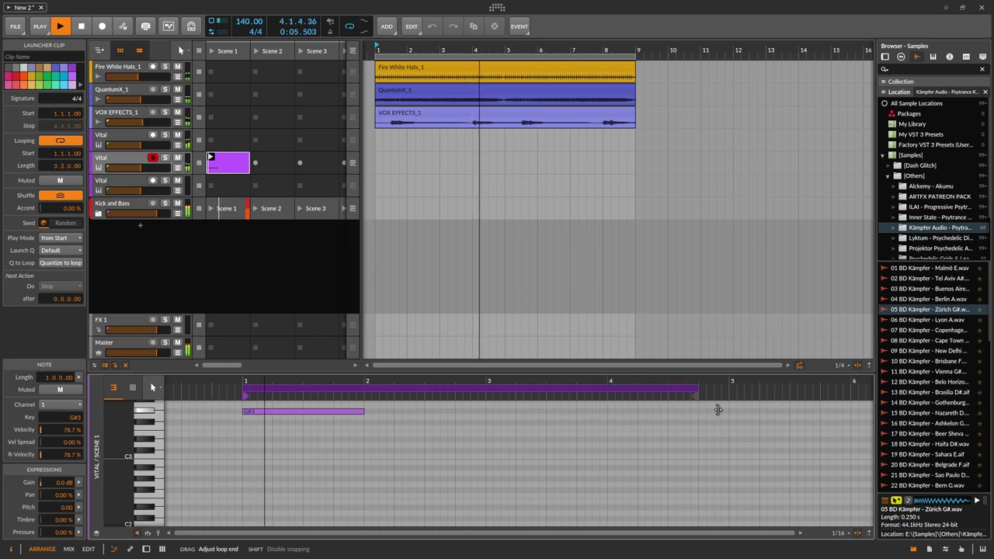
{"action": "key", "text": "space"}
{"action": "left_click_drag", "start_coordinate": [363, 411], "coordinate": [720, 426]}
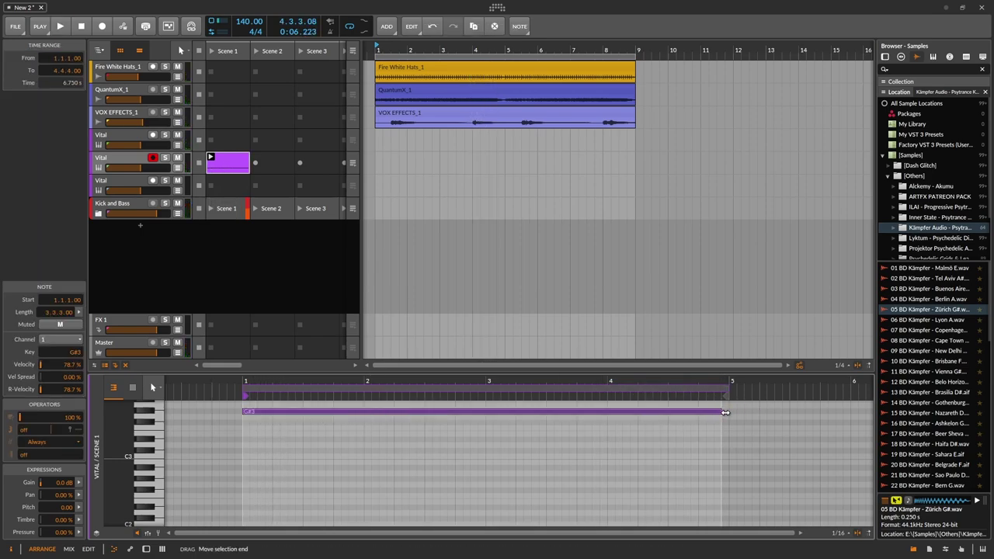
{"action": "left_click_drag", "start_coordinate": [719, 413], "coordinate": [729, 413]}
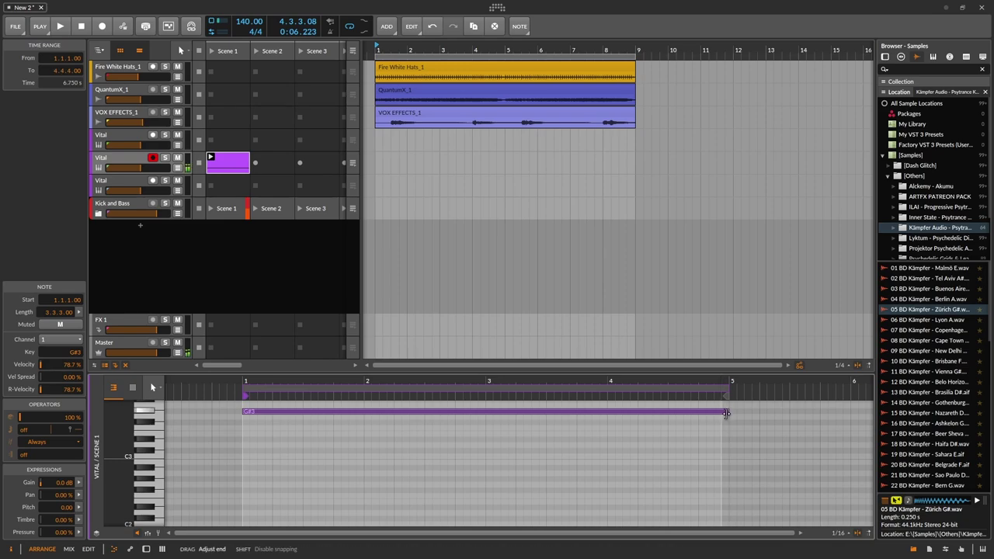
{"action": "key", "text": "space"}
Step: Place two consecutive four-bar copies of the riser clip from bar 1 to bar 9 and return its track to arranger playback
{"action": "left_click", "coordinate": [380, 172]}
{"action": "double_click", "coordinate": [380, 172]}
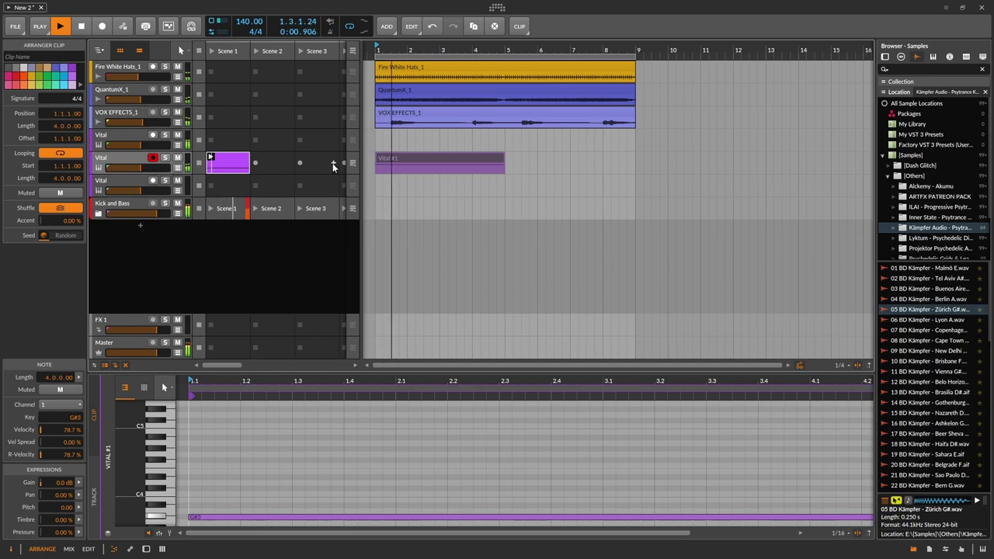
{"action": "left_click", "coordinate": [353, 164]}
{"action": "key", "text": "space"}
{"action": "left_click_drag", "start_coordinate": [438, 166], "coordinate": [524, 164]}
{"action": "key", "text": "space"}
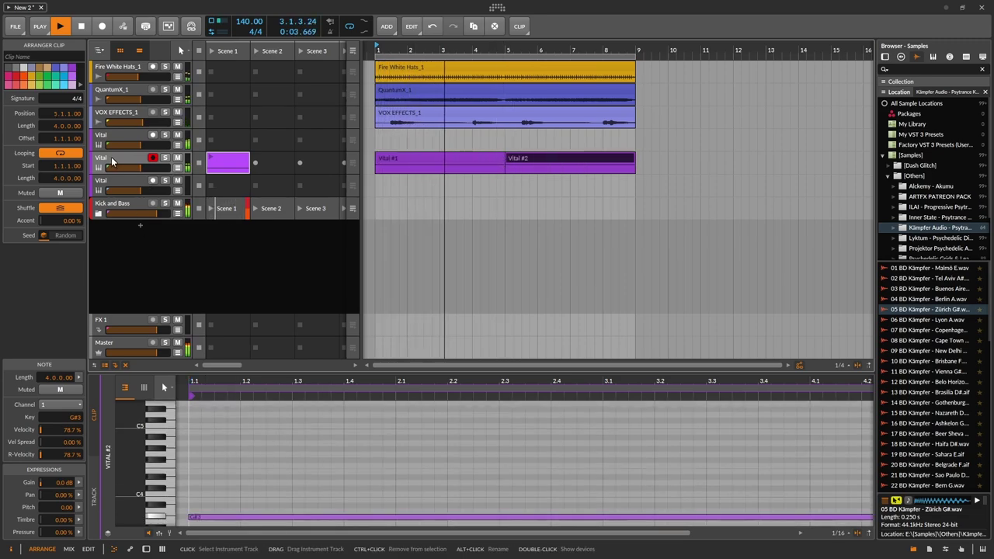
Step: Try raising the riser's Macro 2 to about 0.41 during playback, reset it, and close the Vital window
{"action": "left_click", "coordinate": [119, 178]}
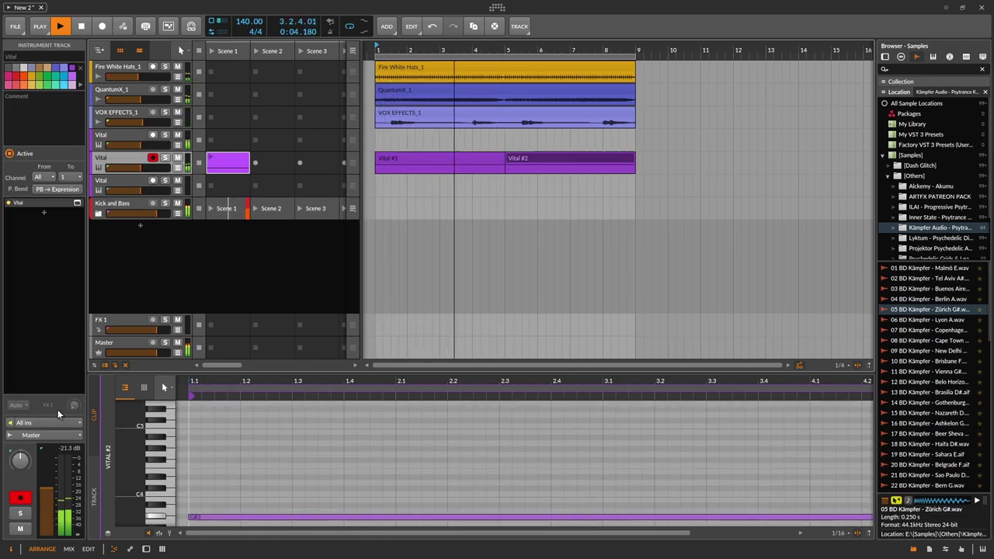
{"action": "left_click", "coordinate": [76, 203]}
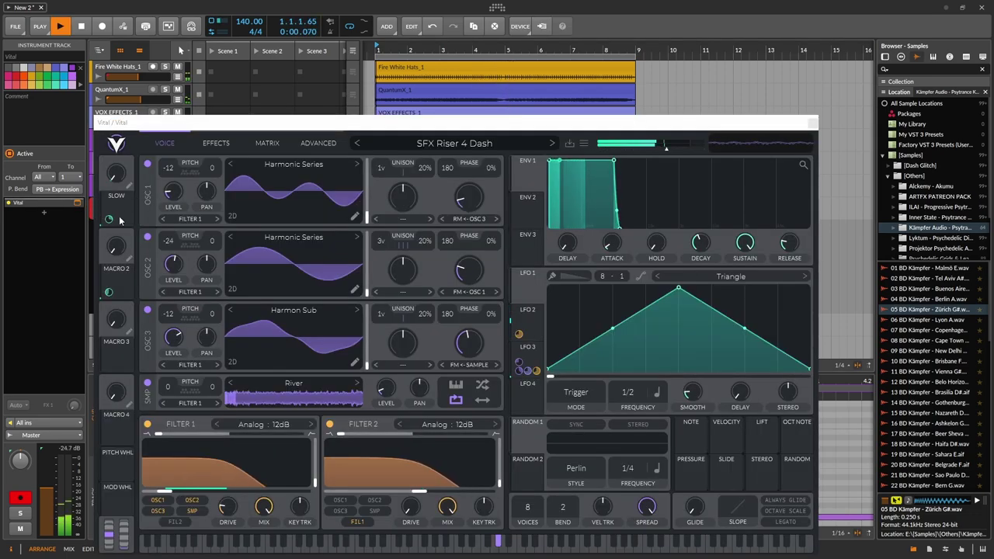
{"action": "left_click_drag", "start_coordinate": [116, 241], "coordinate": [126, 186]}
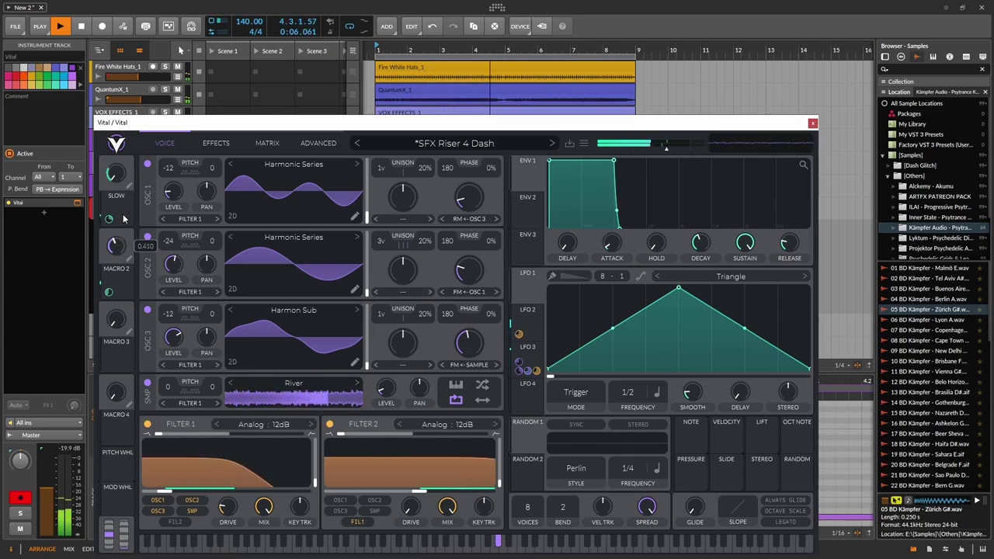
{"action": "double_click", "coordinate": [115, 244]}
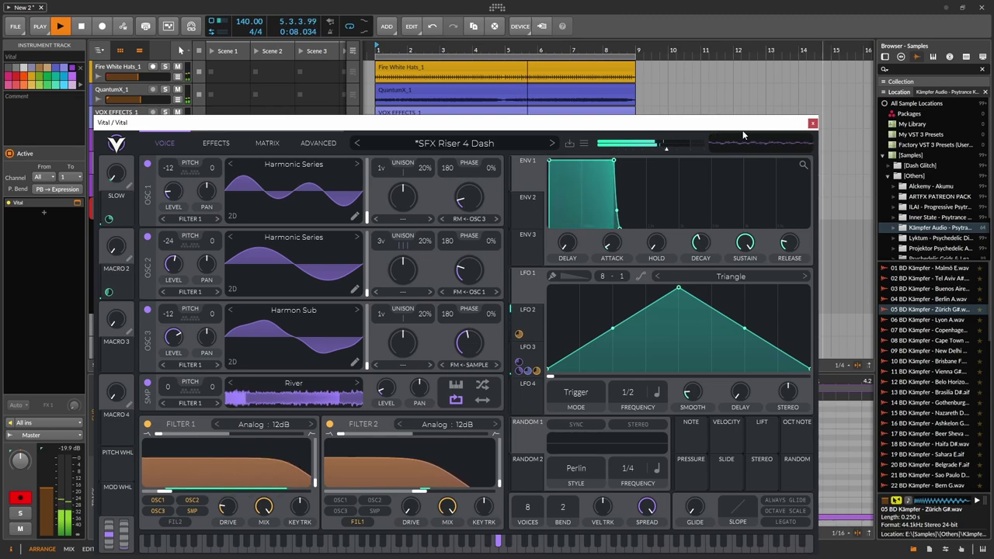
{"action": "left_click", "coordinate": [812, 123]}
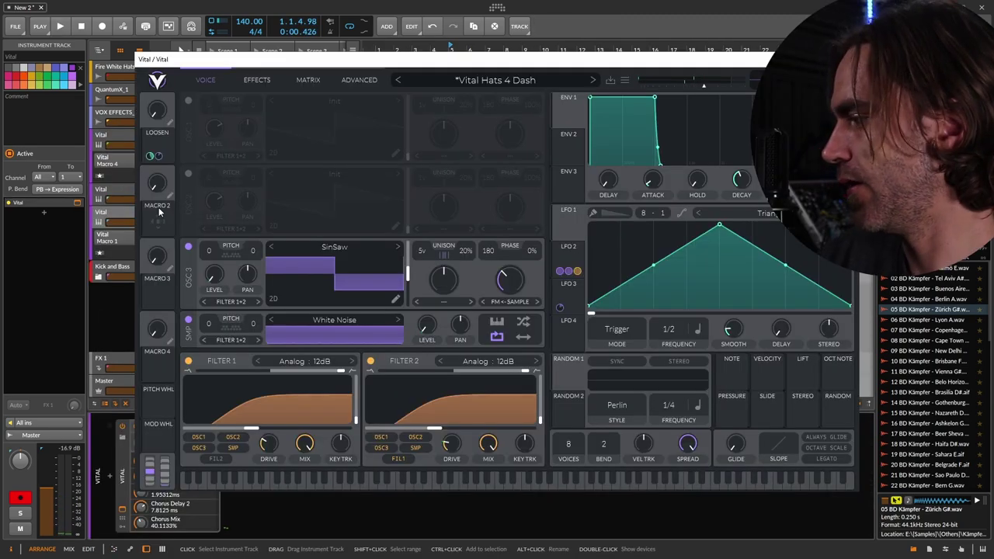
Step: Delete the Fire White Hats_1 audio track and hide the third Vital track's Macro 1 automation lane
{"action": "left_click", "coordinate": [844, 59]}
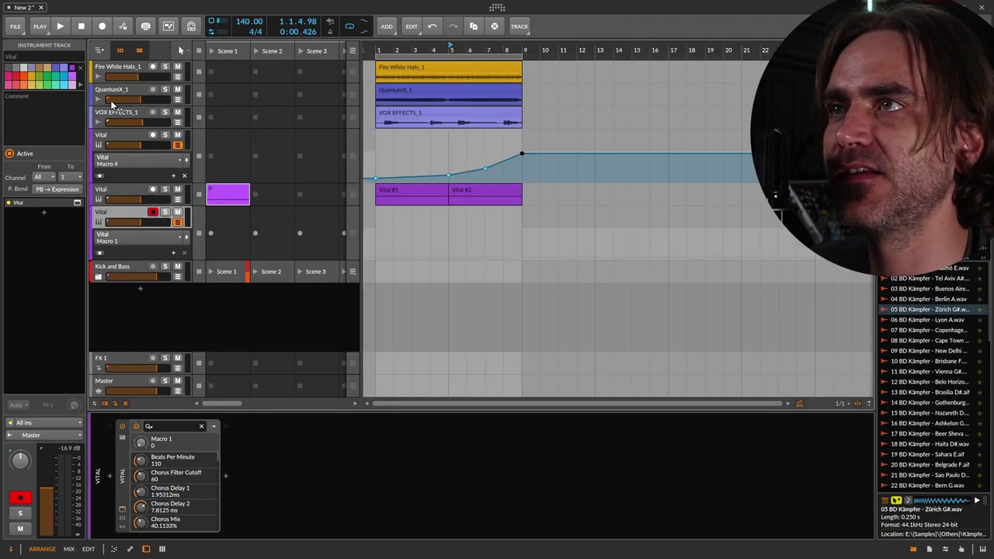
{"action": "left_click", "coordinate": [125, 73]}
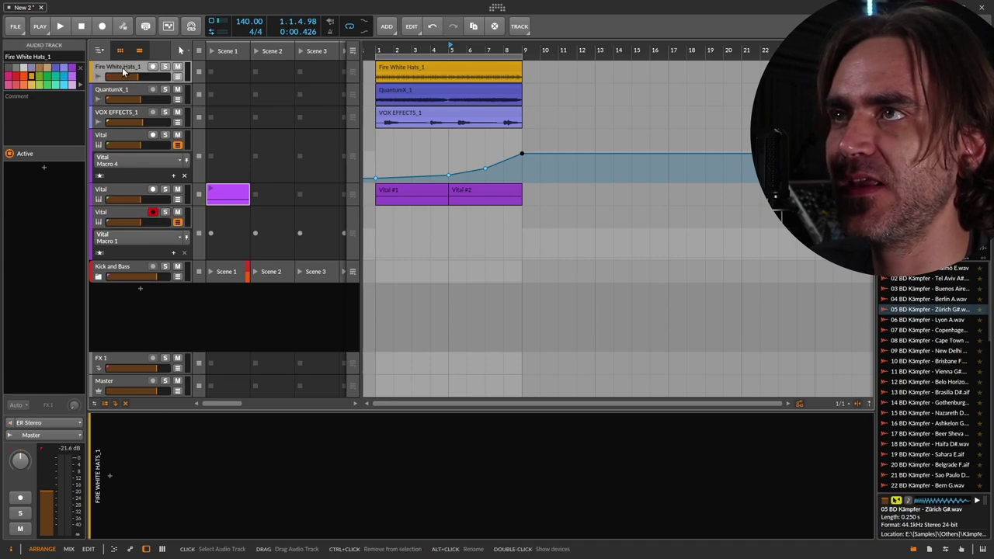
{"action": "right_click", "coordinate": [123, 71]}
{"action": "left_click", "coordinate": [234, 172]}
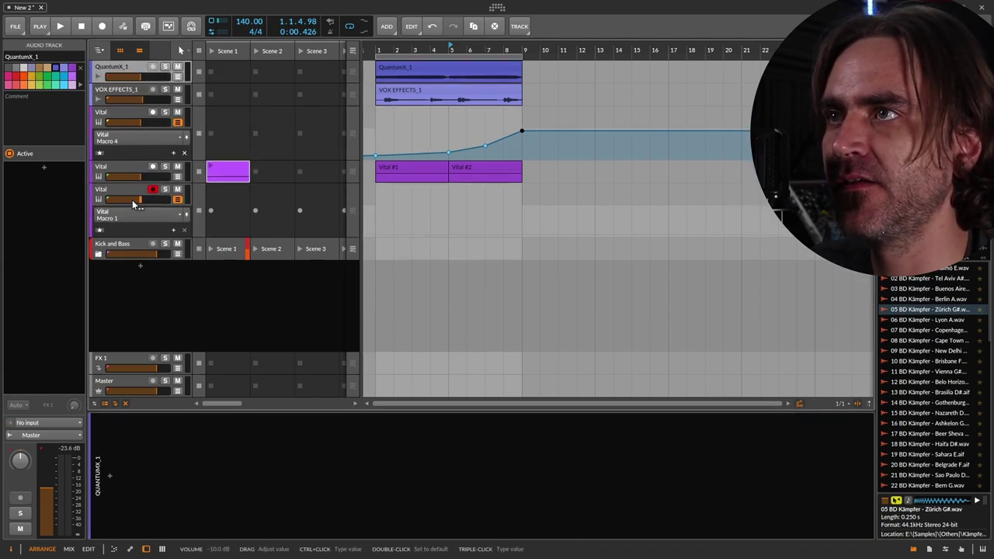
{"action": "left_click", "coordinate": [178, 199]}
Step: Create a clip in the third Vital track's Scene 1 slot and fill its one-bar length with a single C3 note
{"action": "double_click", "coordinate": [223, 195]}
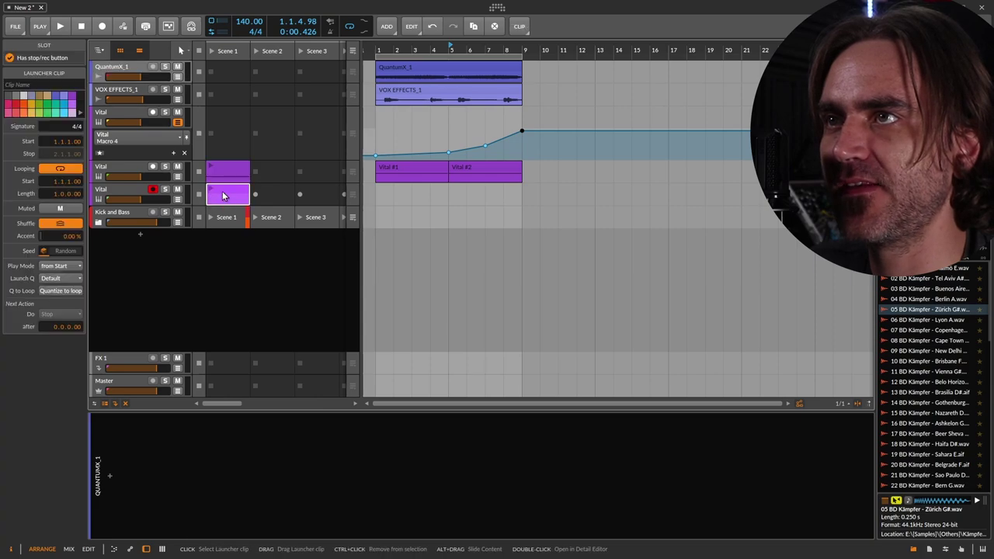
{"action": "double_click", "coordinate": [225, 193]}
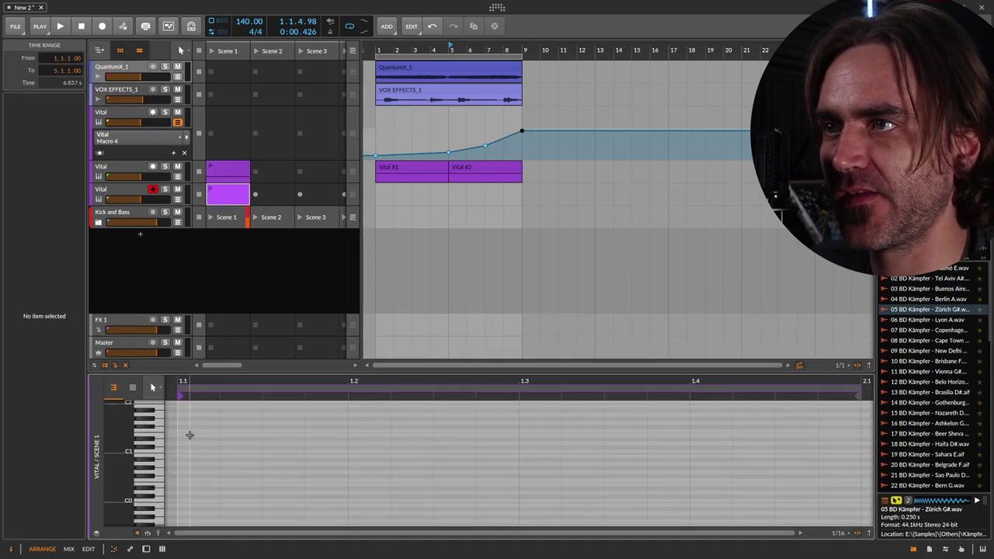
{"action": "scroll", "coordinate": [163, 450], "scroll_direction": "up", "scroll_amount": 5}
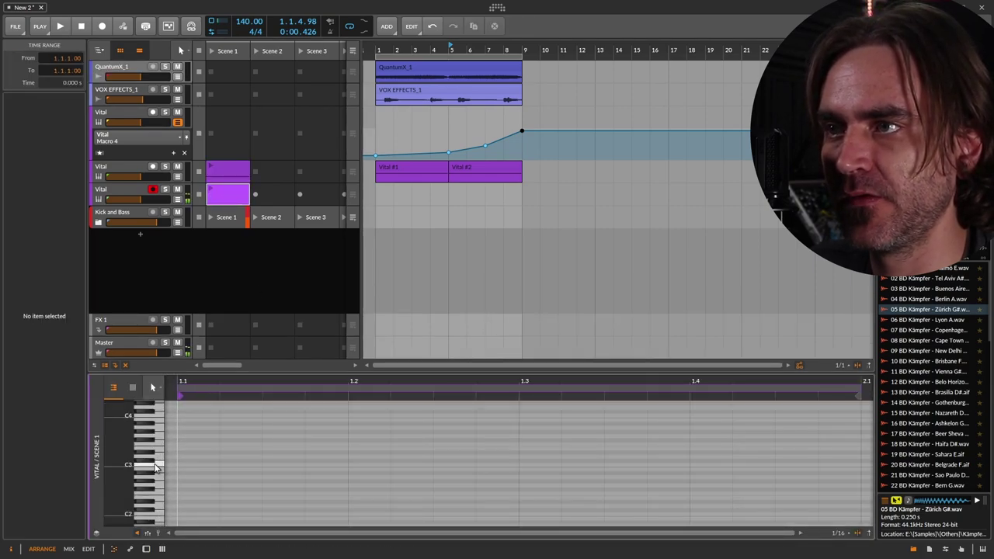
{"action": "double_click", "coordinate": [188, 466]}
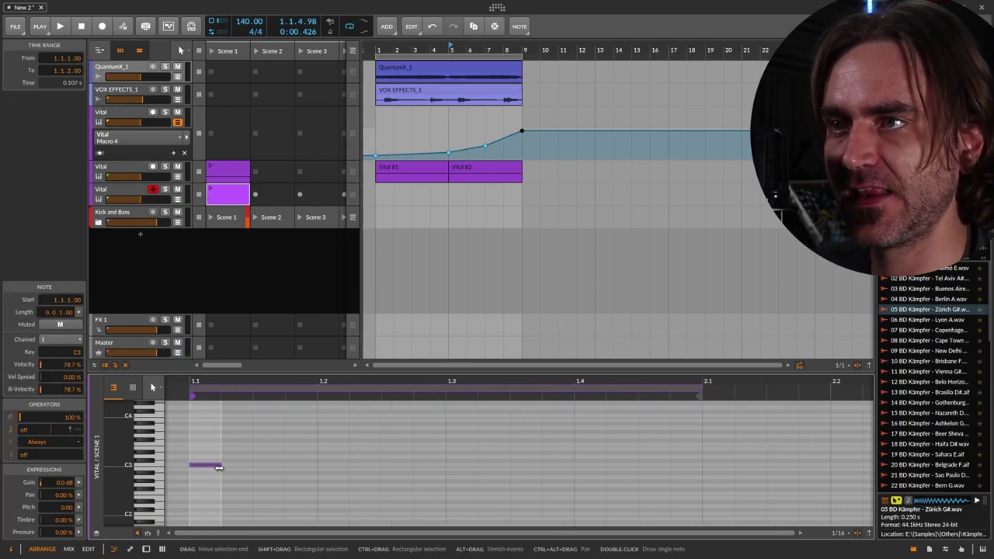
{"action": "left_click", "coordinate": [219, 467]}
{"action": "left_click", "coordinate": [211, 467]}
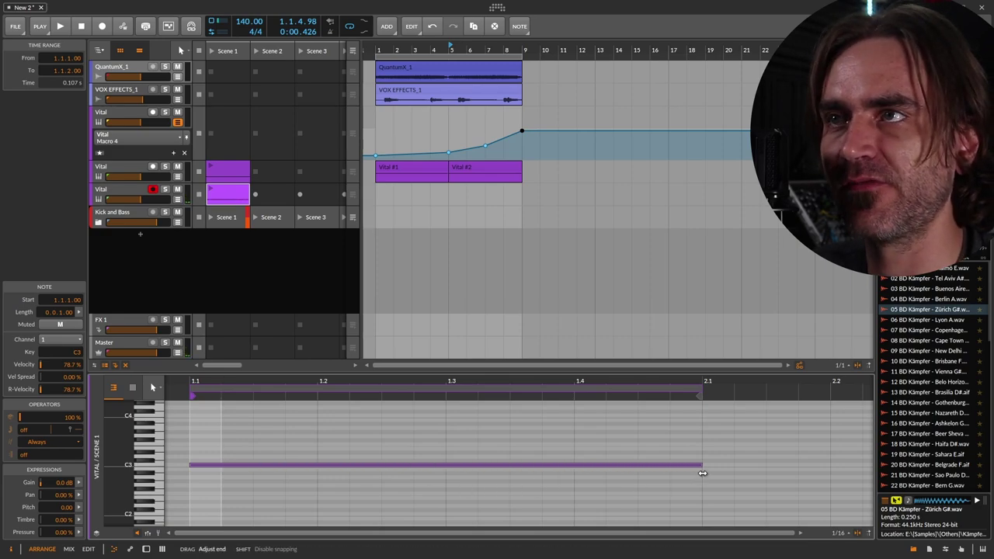
{"action": "left_click_drag", "start_coordinate": [702, 472], "coordinate": [703, 472]}
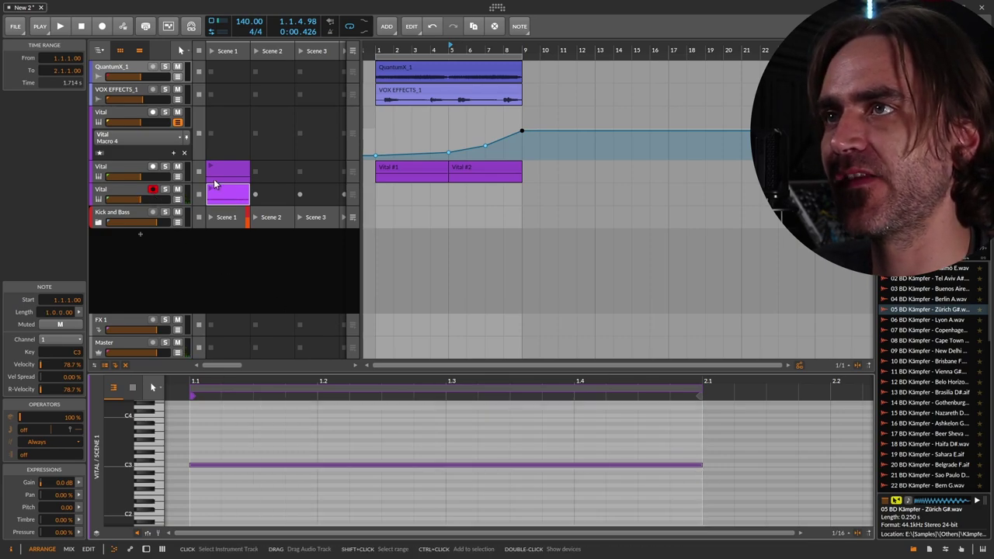
Step: Solo the Vital hats track and modulate its LOOSEN macro with Random 1 using the Sample & Hold style
{"action": "left_click", "coordinate": [165, 189]}
{"action": "left_click", "coordinate": [147, 549]}
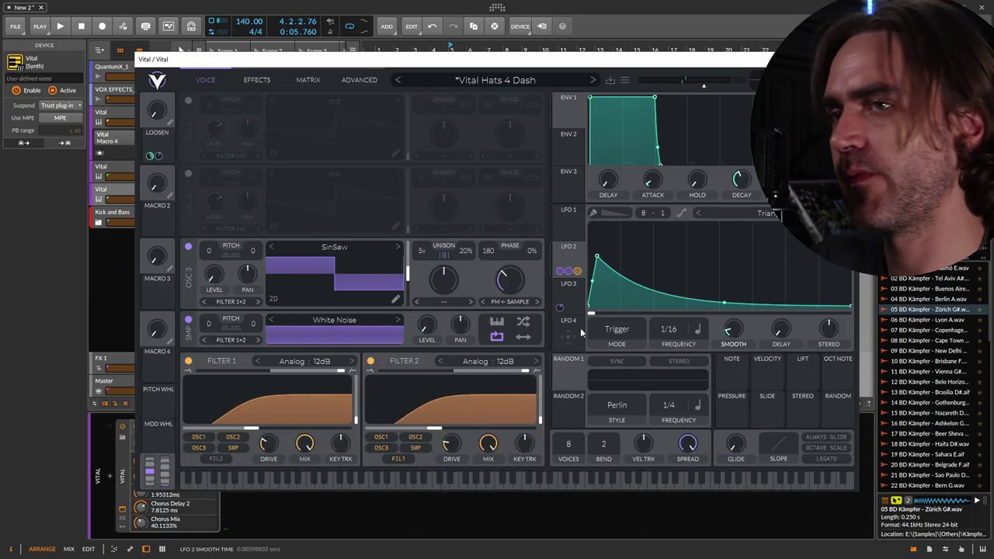
{"action": "left_click_drag", "start_coordinate": [572, 381], "coordinate": [535, 380]}
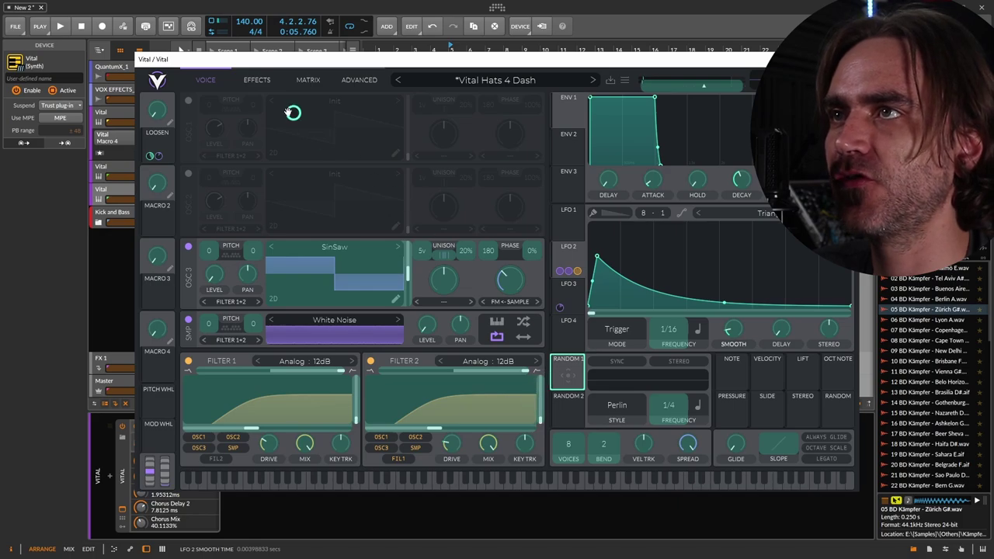
{"action": "left_click_drag", "start_coordinate": [153, 107], "coordinate": [153, 110]}
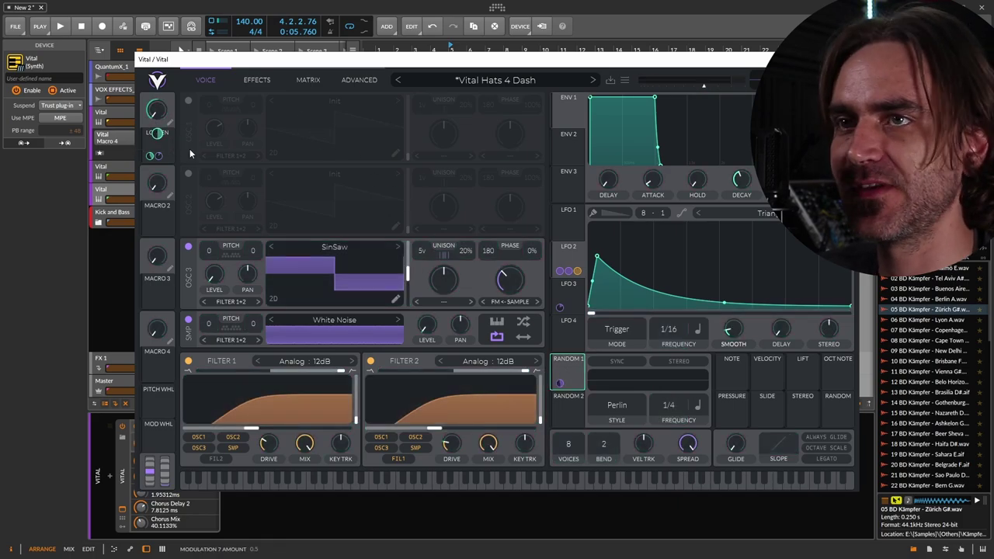
{"action": "left_click", "coordinate": [617, 404]}
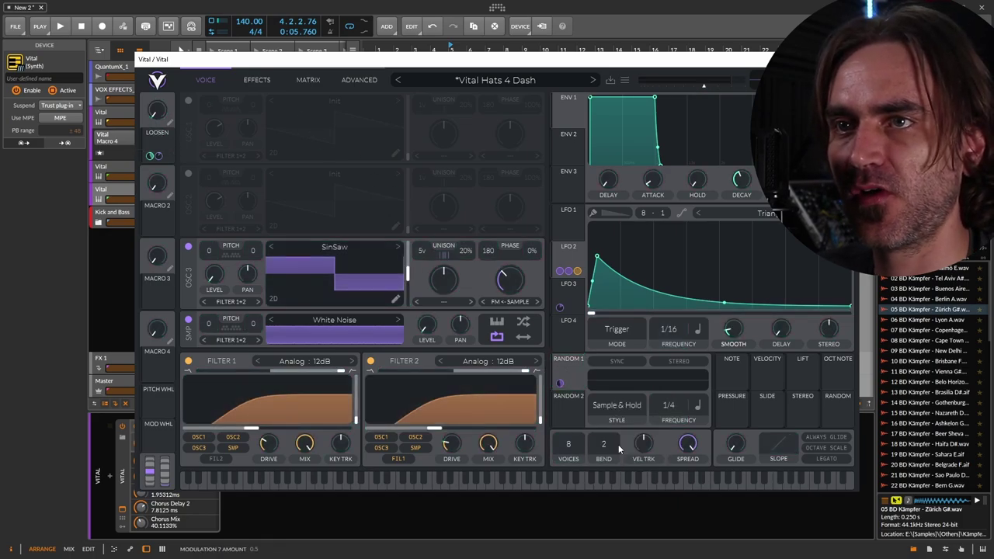
Step: Sync Random 1 to tempo at a 1/16 rate and adjust its modulation amount on the LOOSEN macro during playback
{"action": "left_click", "coordinate": [630, 363]}
{"action": "left_click_drag", "start_coordinate": [674, 406], "coordinate": [668, 423]}
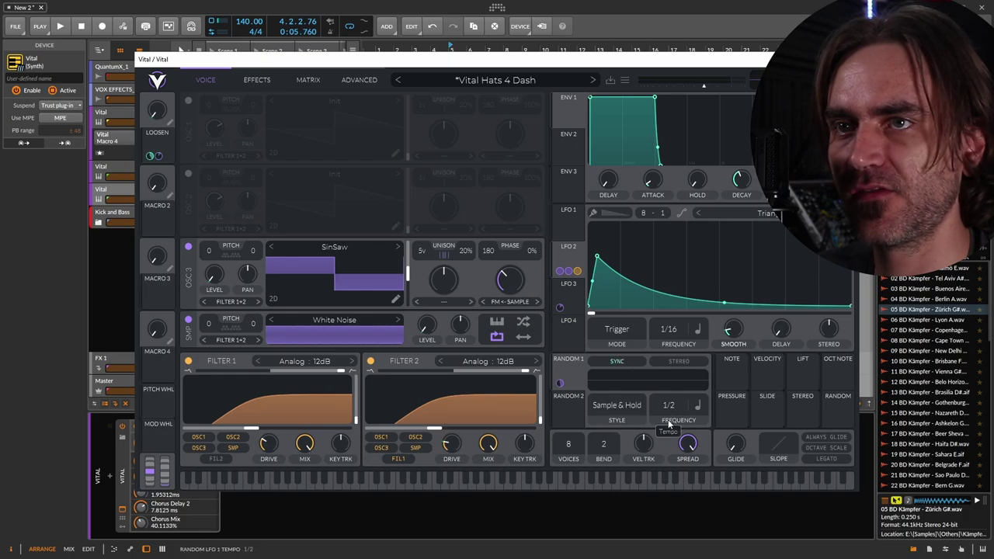
{"action": "key", "text": "space"}
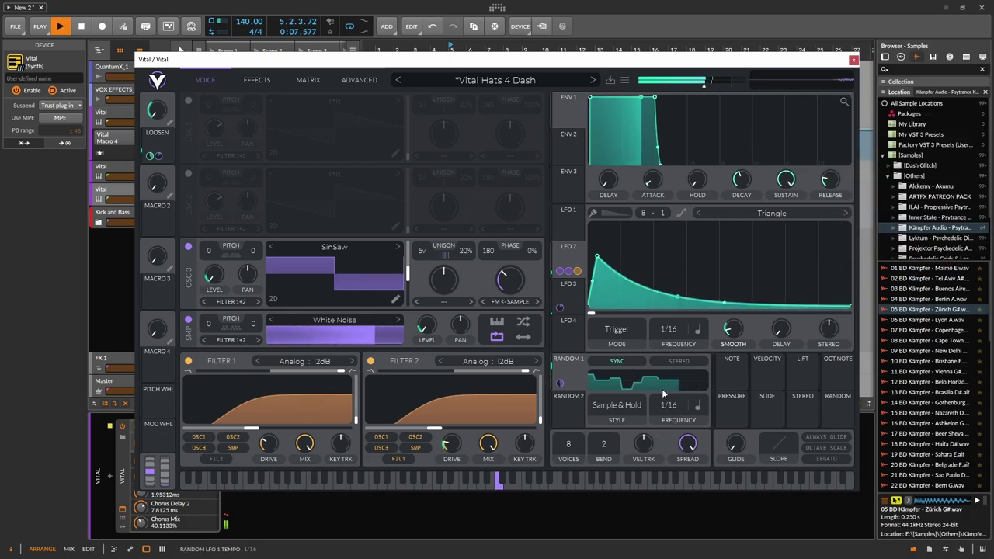
{"action": "left_click_drag", "start_coordinate": [157, 134], "coordinate": [157, 124]}
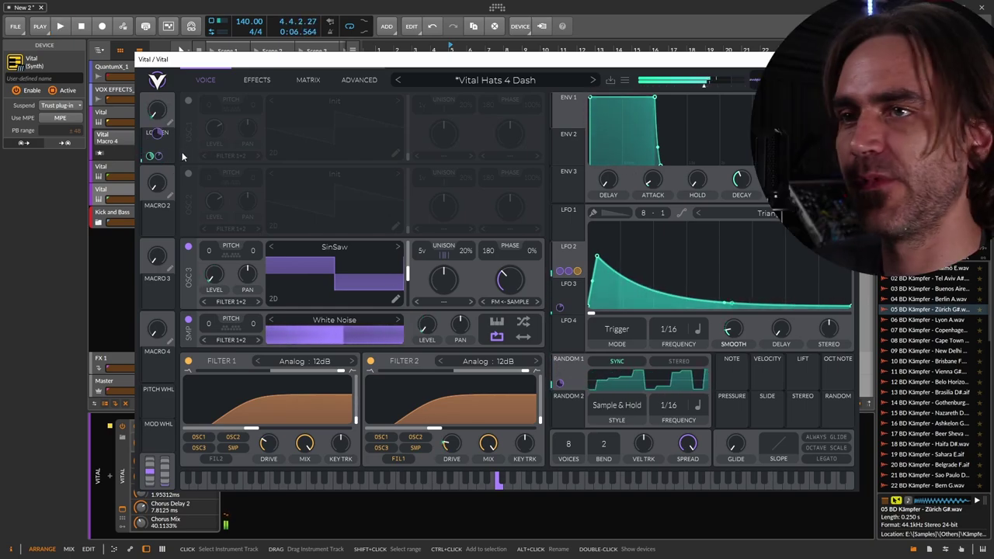
{"action": "key", "text": "space"}
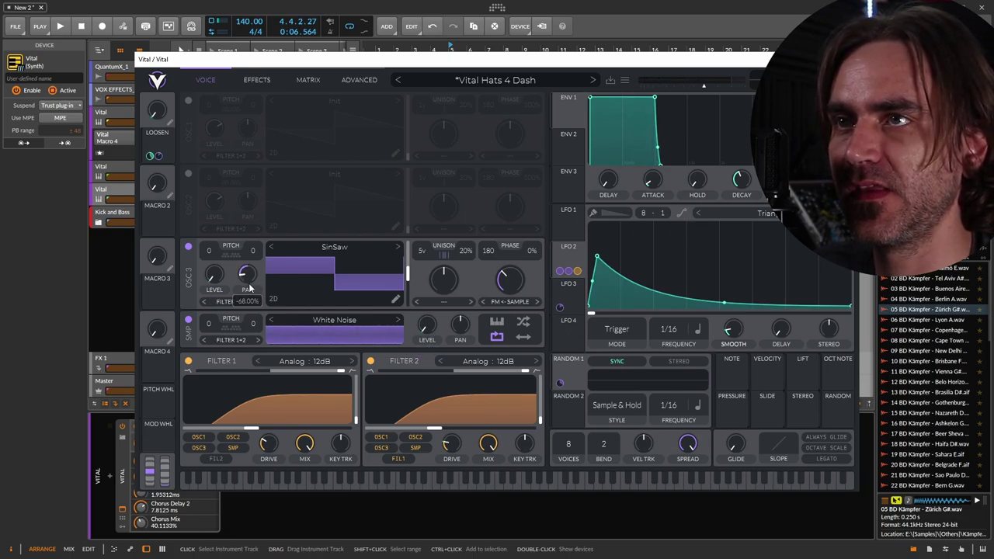
Step: Modulate Filter 2's cutoff by about 19.68 with Random 3, using the Sample & Hold style at 1/16, while playing the hats
{"action": "mouse_move", "coordinate": [255, 283]}
{"action": "key", "text": "space"}
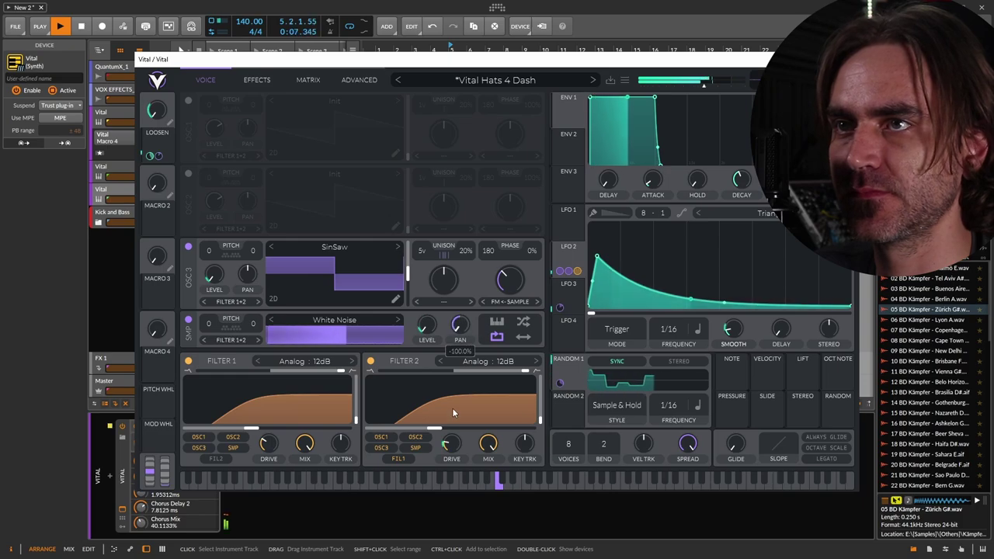
{"action": "mouse_move", "coordinate": [450, 416]}
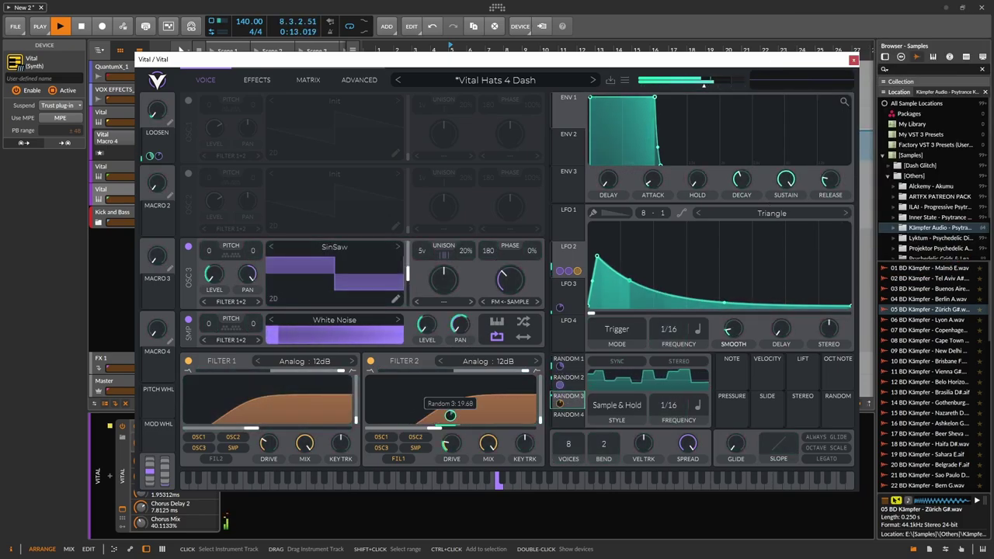
Step: Choose a style for Random 4, adjust its frequency, sync it to tempo, and assign it to oscillator 3's pan
{"action": "left_click", "coordinate": [568, 415]}
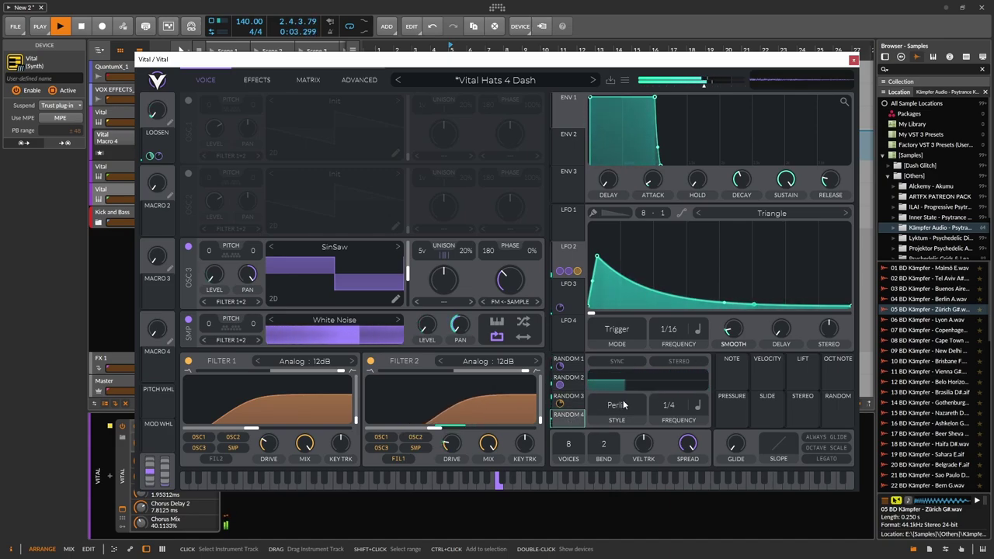
{"action": "left_click", "coordinate": [630, 418]}
{"action": "left_click", "coordinate": [630, 445]}
{"action": "left_click_drag", "start_coordinate": [677, 407], "coordinate": [701, 378]}
{"action": "left_click", "coordinate": [611, 361]}
{"action": "left_click_drag", "start_coordinate": [571, 415], "coordinate": [250, 280]}
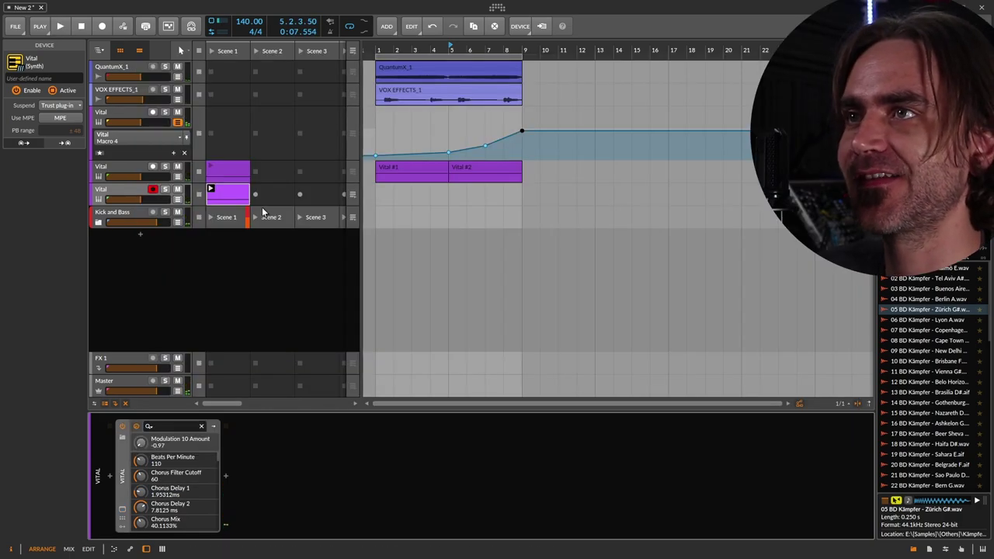
{"action": "key", "text": "space"}
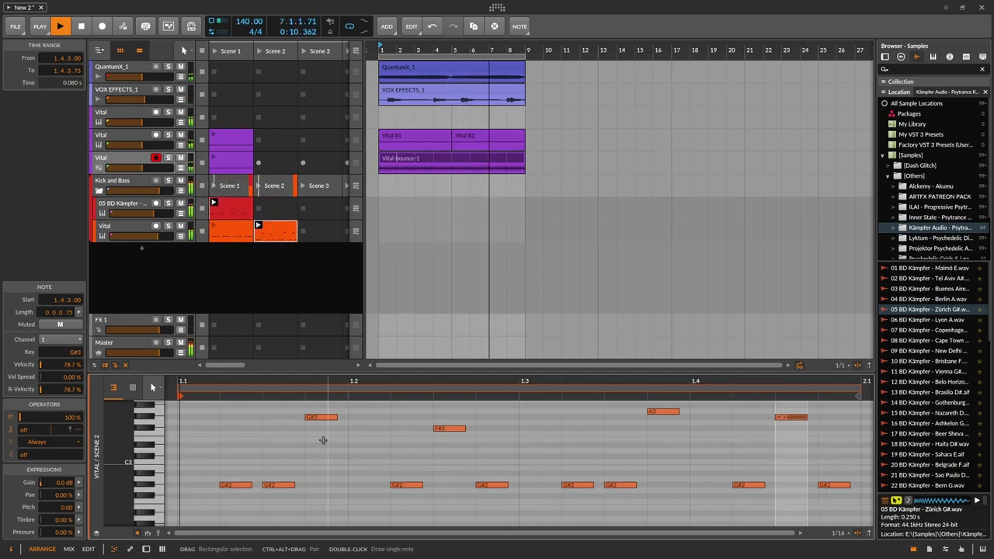
Step: In the bass track's Scene 2 clip, transpose the note at 1.1.4 to A3, at 1.2.3 to G#3, and at 1.3.4 to F#3
{"action": "left_click", "coordinate": [323, 416]}
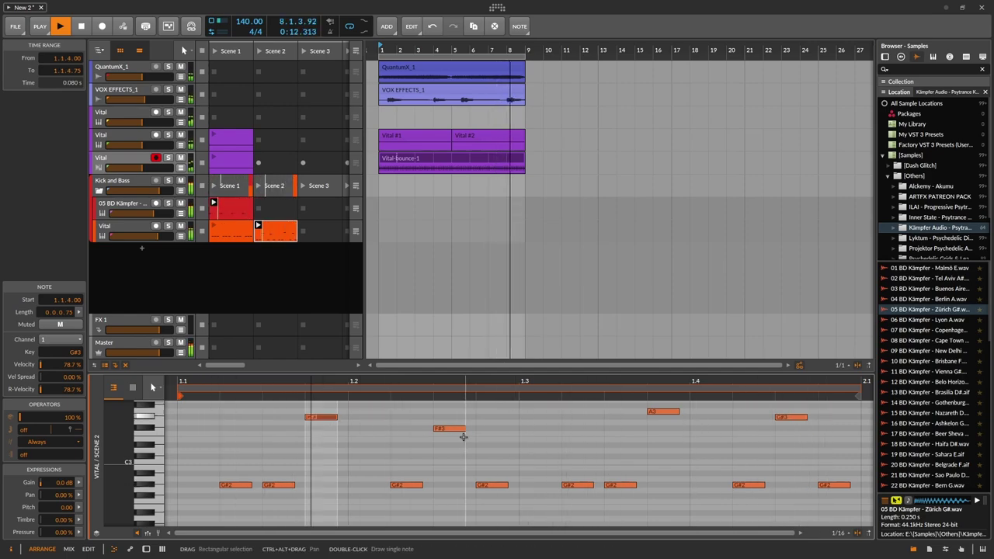
{"action": "key", "text": "Up"}
{"action": "left_click_drag", "start_coordinate": [461, 424], "coordinate": [439, 474]}
{"action": "key", "text": "Up"}
{"action": "key", "text": "Up"}
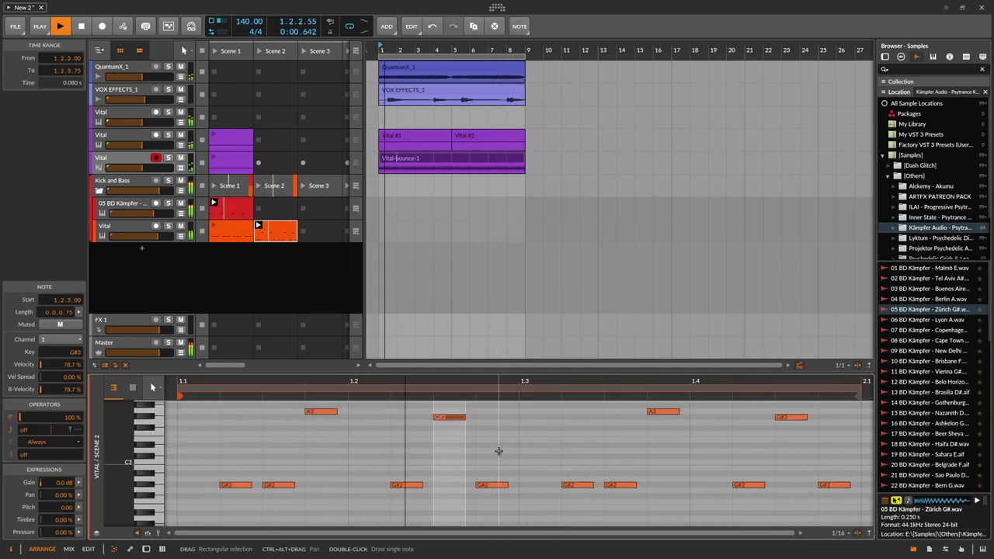
{"action": "left_click", "coordinate": [656, 412]}
{"action": "key", "text": "Down"}
{"action": "key", "text": "Down"}
{"action": "key", "text": "Down"}
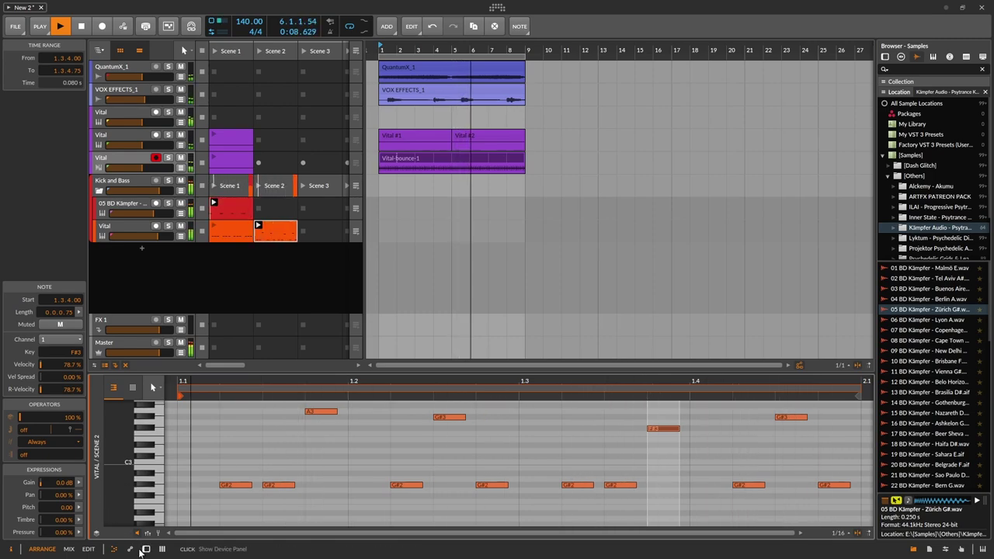
Step: Show the track's devices and open the HIHATS folder of Thomas Penton Essentials in the sample browser
{"action": "left_click", "coordinate": [145, 549]}
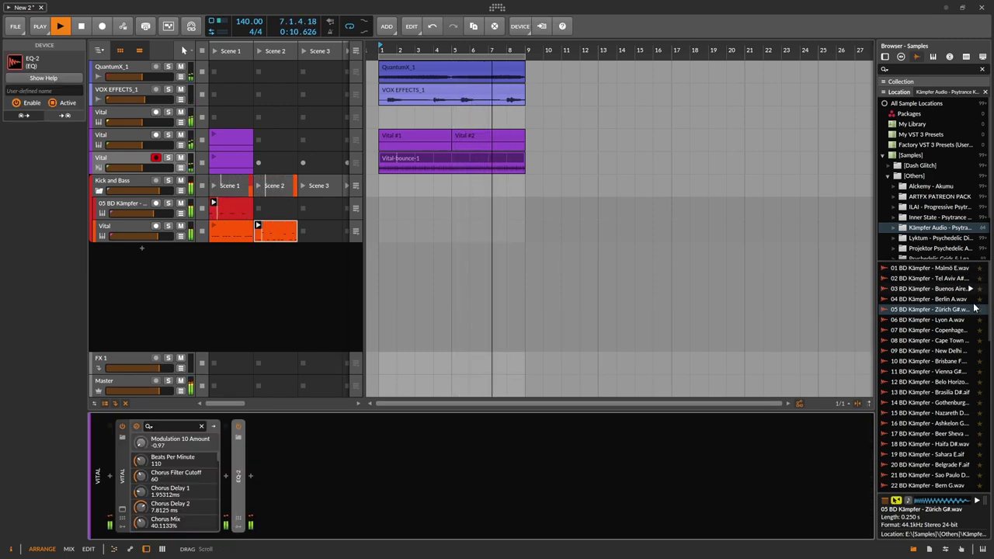
{"action": "scroll", "coordinate": [925, 205], "scroll_direction": "down", "scroll_amount": 3}
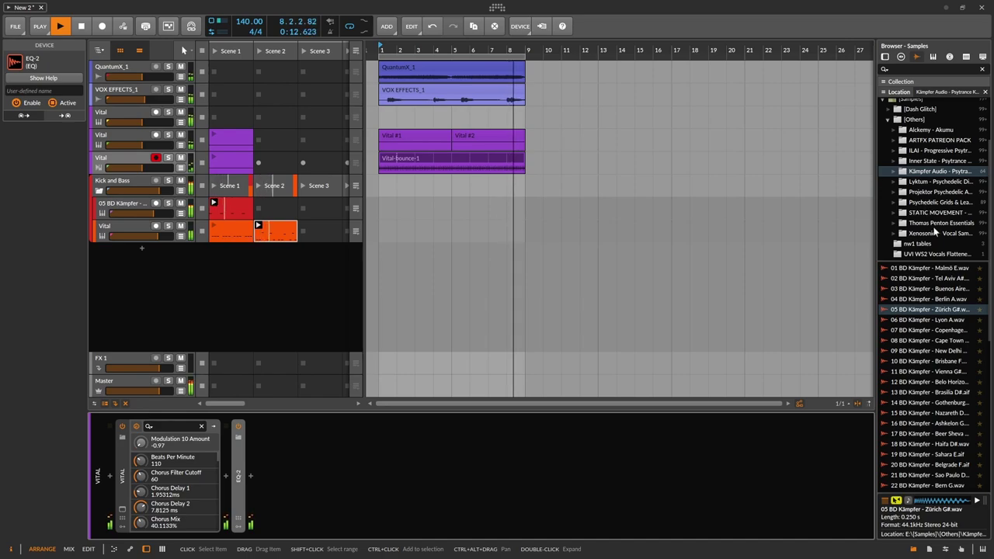
{"action": "left_click", "coordinate": [936, 224]}
{"action": "left_click", "coordinate": [893, 223]}
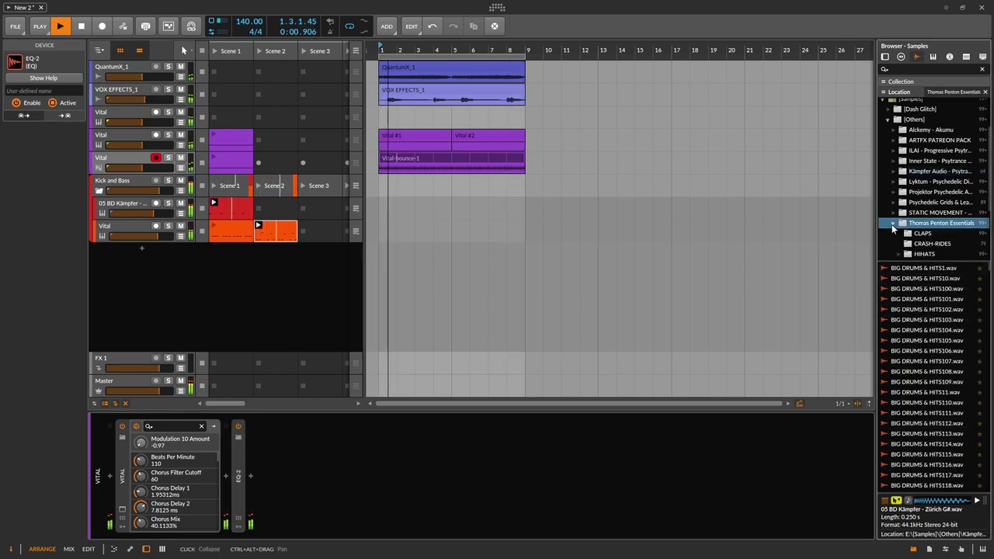
{"action": "left_click", "coordinate": [923, 253]}
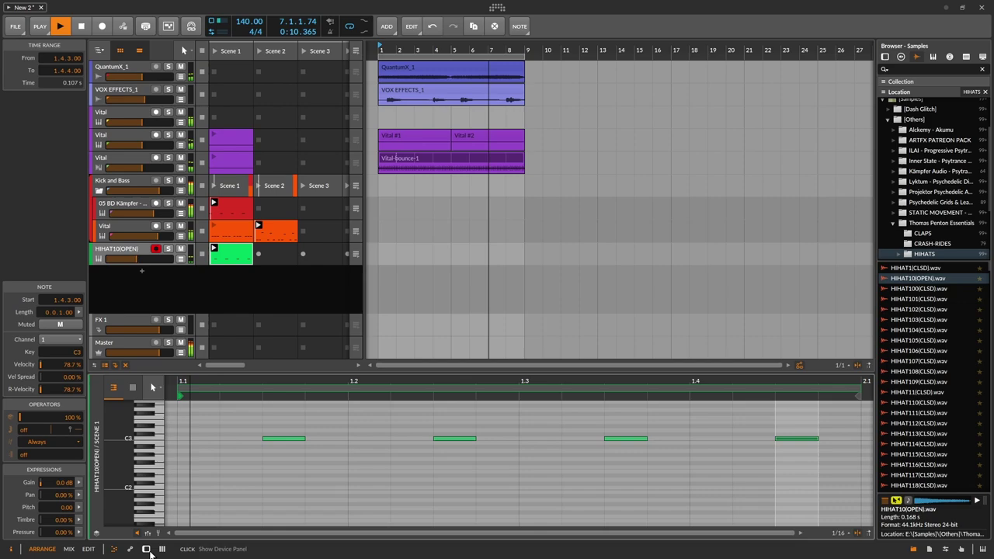
Step: Raise the Kick and Bass group's volume and mute the second Vital track
{"action": "left_click", "coordinate": [146, 549]}
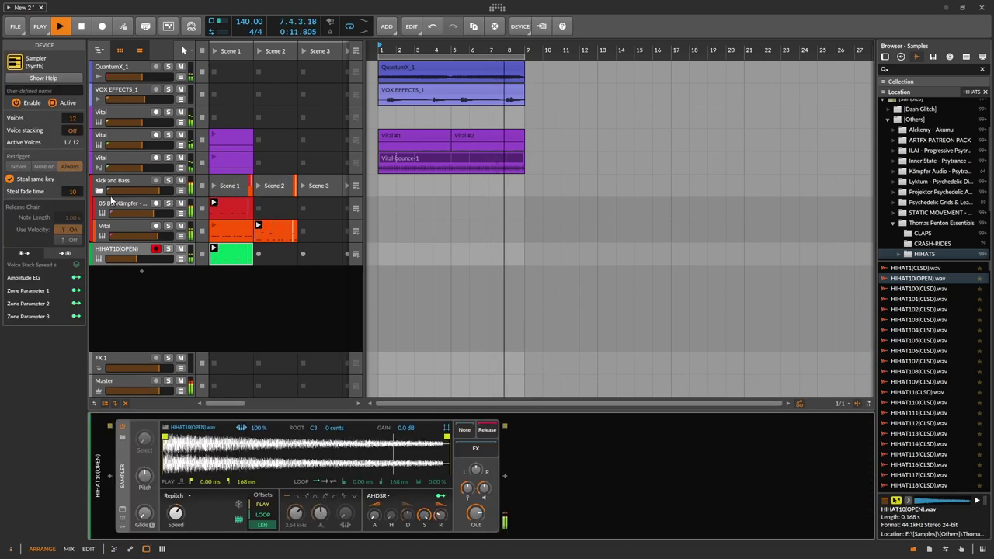
{"action": "left_click", "coordinate": [161, 192]}
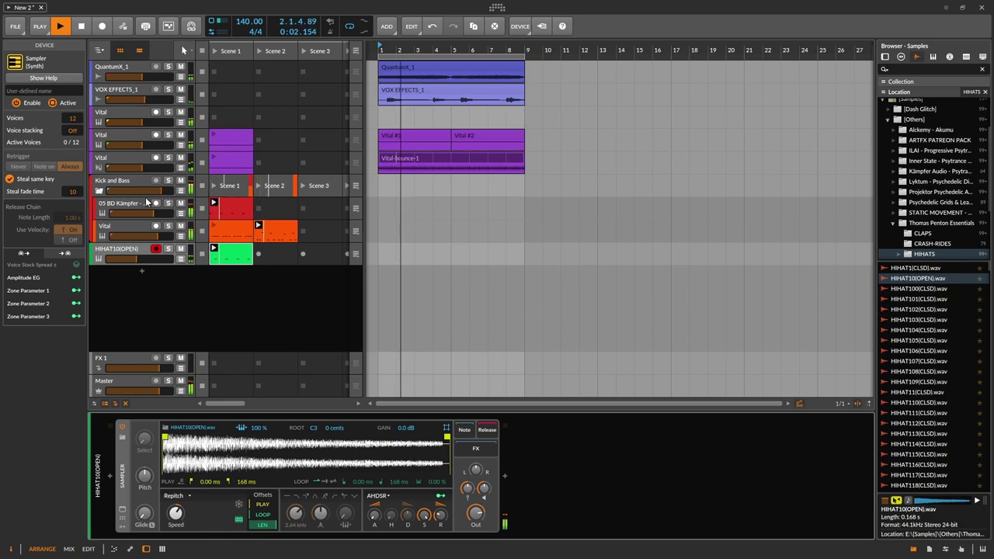
{"action": "left_click_drag", "start_coordinate": [160, 192], "coordinate": [164, 192]}
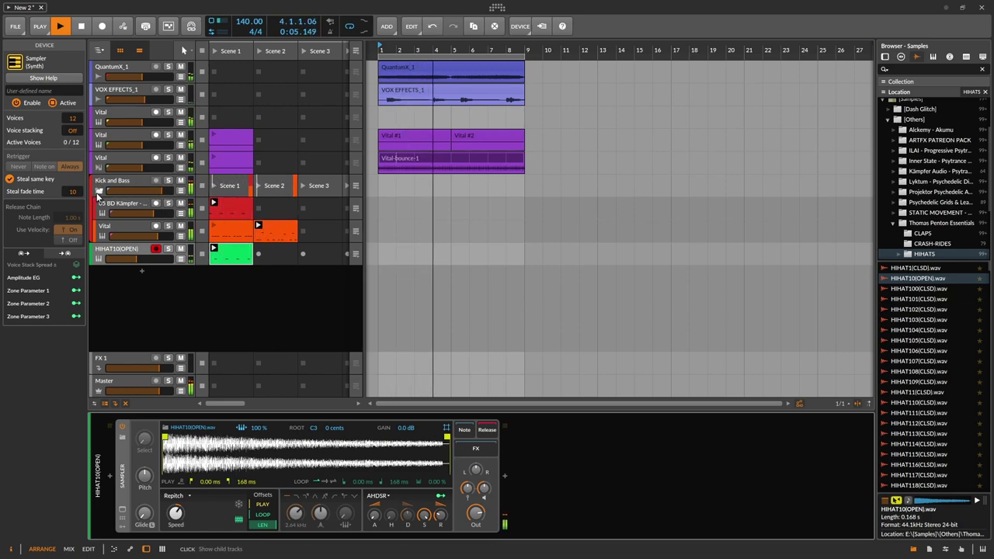
{"action": "left_click", "coordinate": [180, 135]}
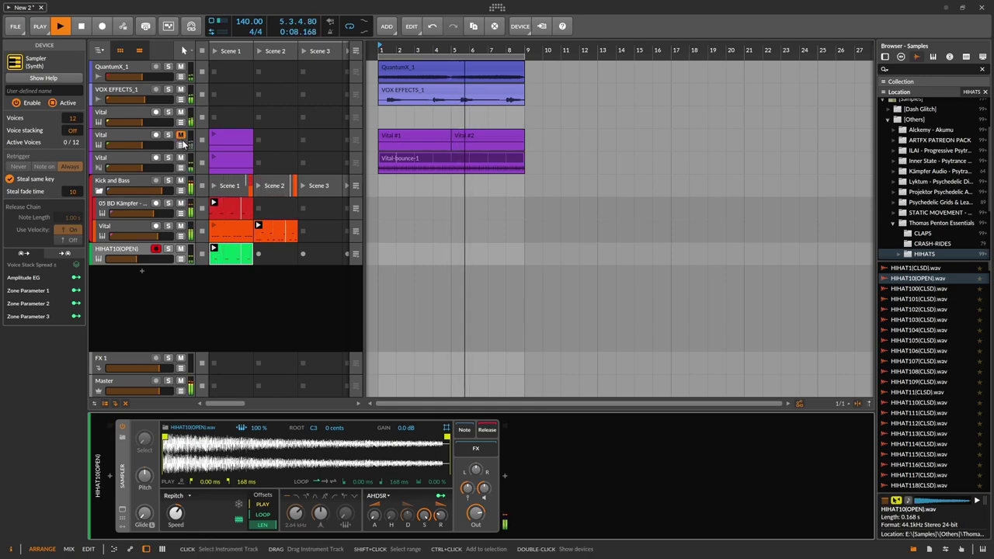